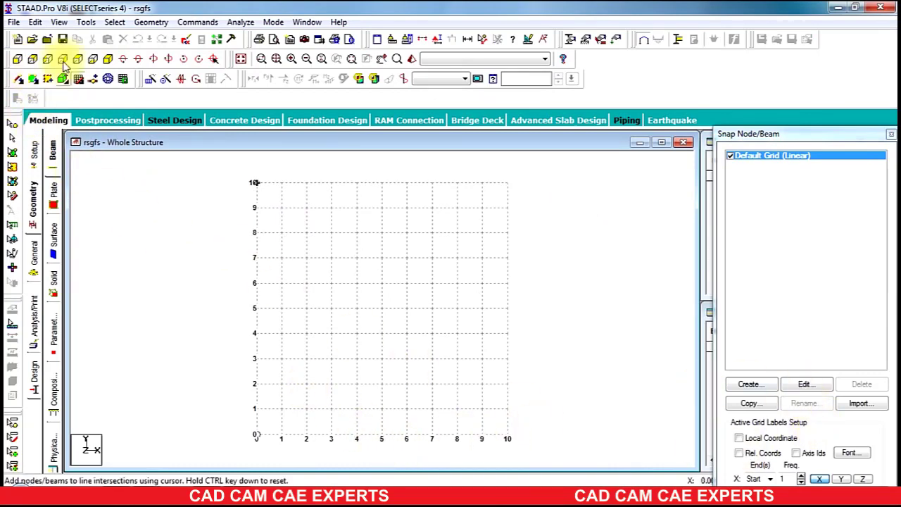
# Step: Launch the Structure Wizard and open the Bay Frame parameters under Frame Models
pyautogui.click(150, 22)
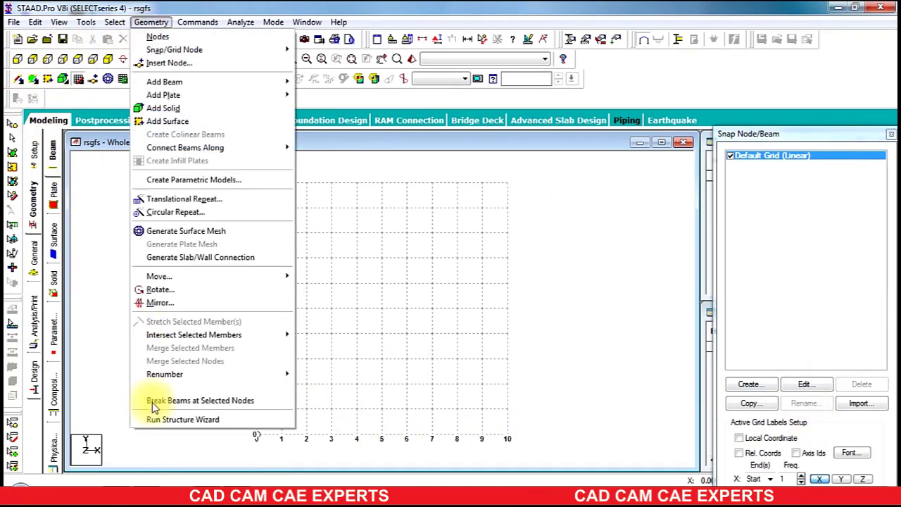
pyautogui.click(162, 420)
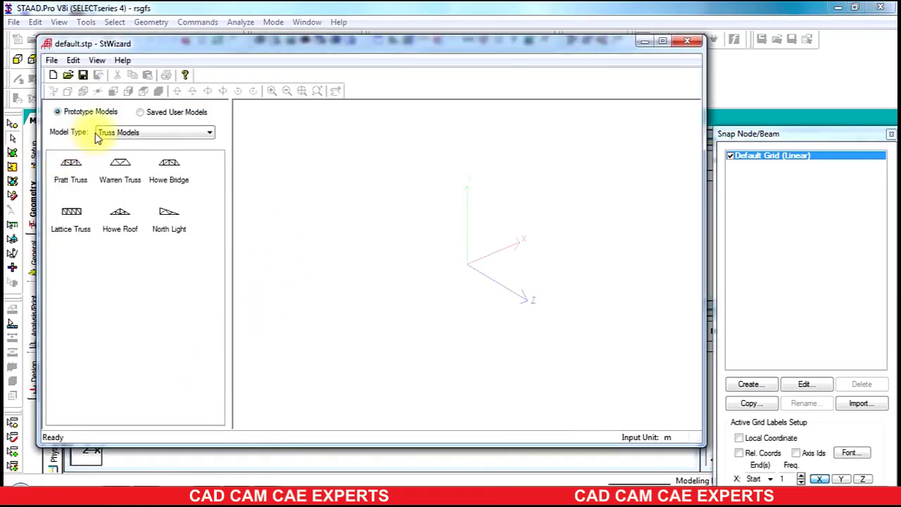
pyautogui.click(109, 133)
pyautogui.click(121, 147)
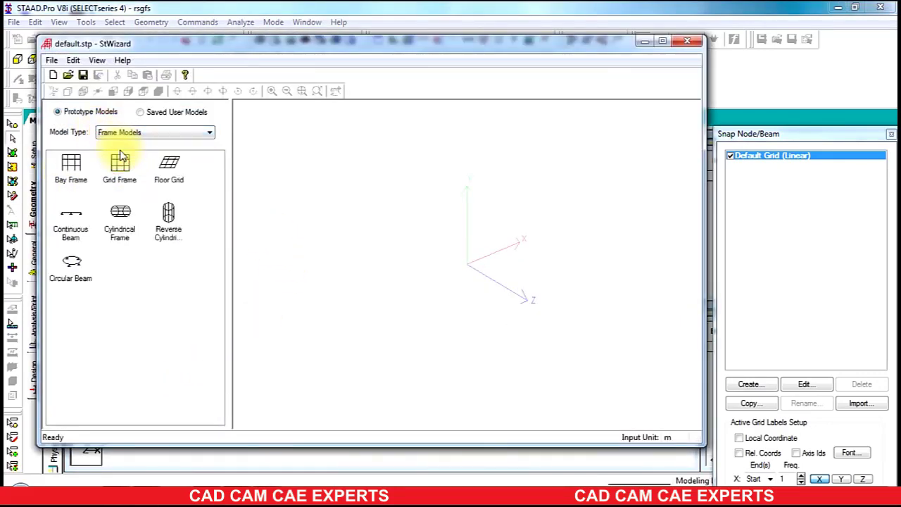
pyautogui.doubleClick(64, 168)
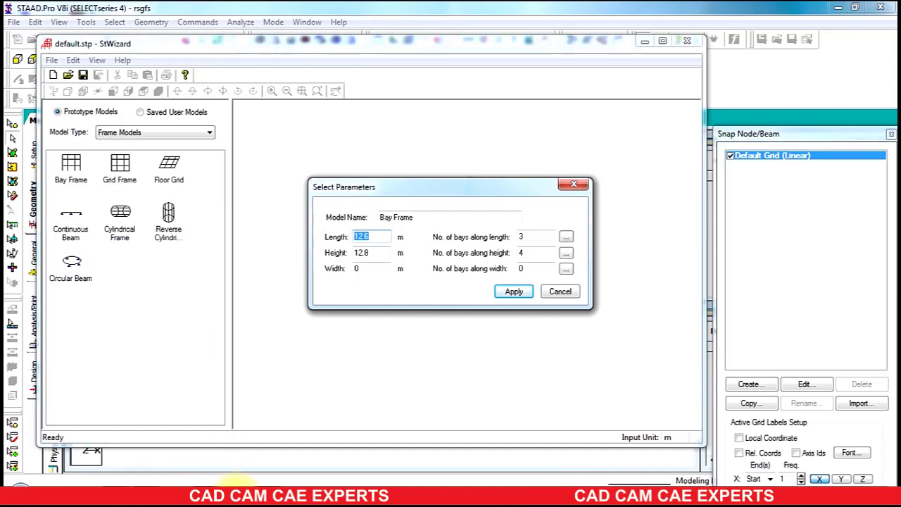
pyautogui.click(223, 497)
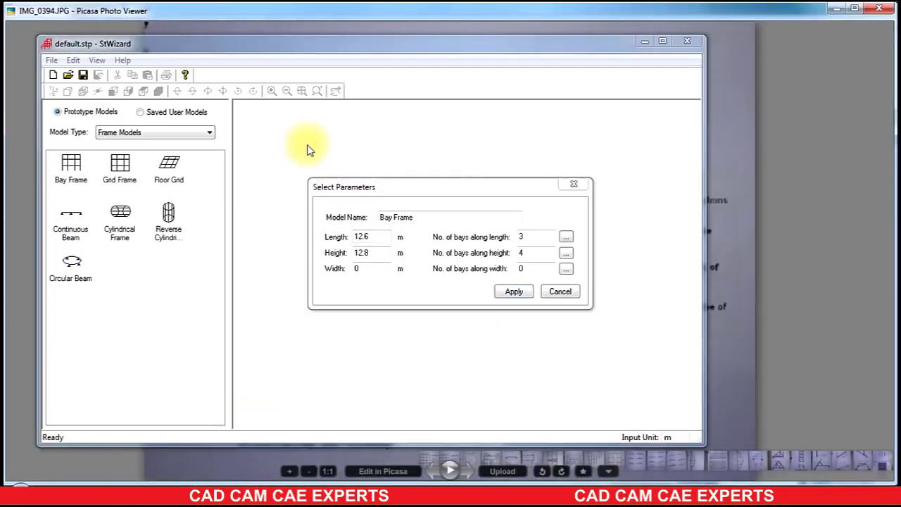
# Step: Cancel the Bay Frame parameters and check the sketch: three 4.2 m bays, four 3.2 m storeys
pyautogui.click(348, 47)
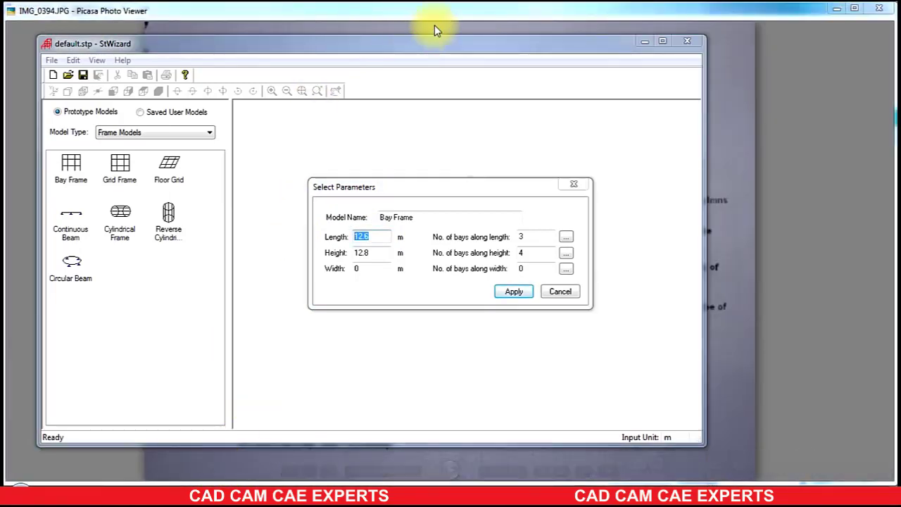
pyautogui.click(554, 294)
pyautogui.moveTo(484, 37); pyautogui.dragTo(527, 482)
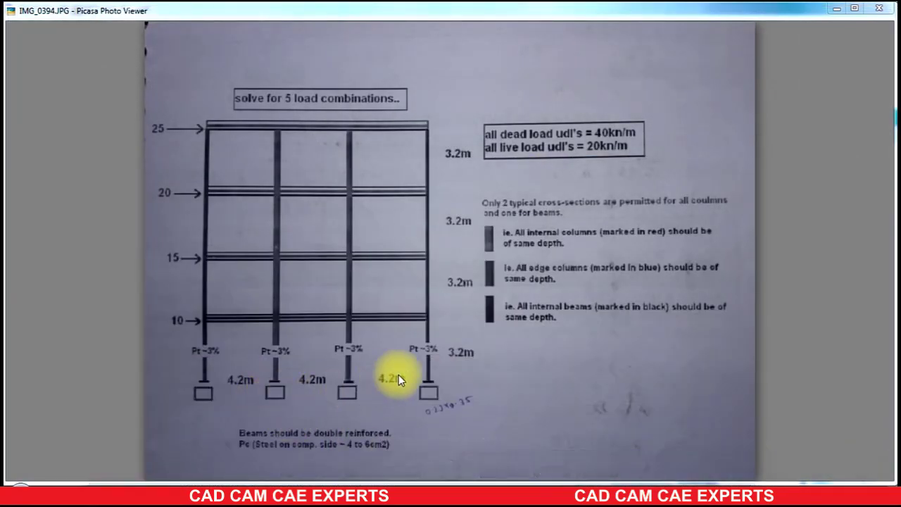
pyautogui.click(837, 8)
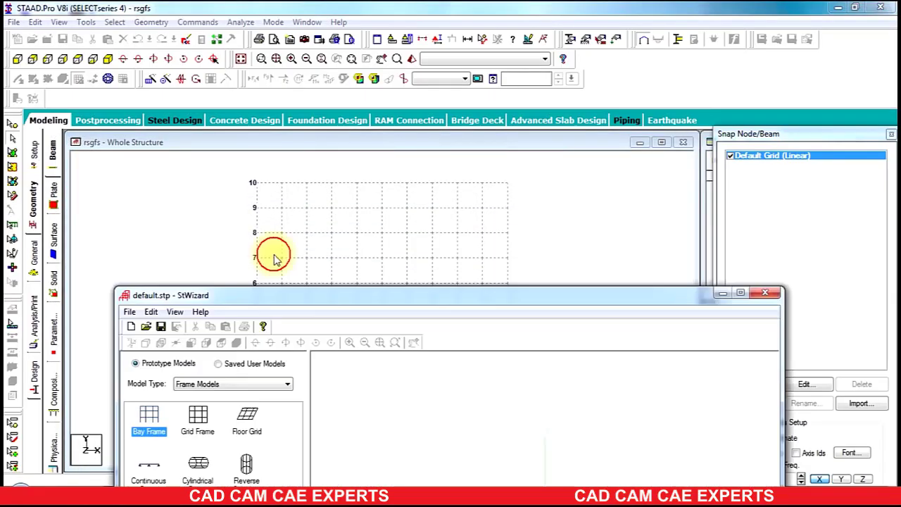
# Step: Generate the 12.6 m × 12.8 m Bay Frame with 3 bays and 4 storeys, then transfer it
pyautogui.moveTo(272, 294); pyautogui.dragTo(262, 28)
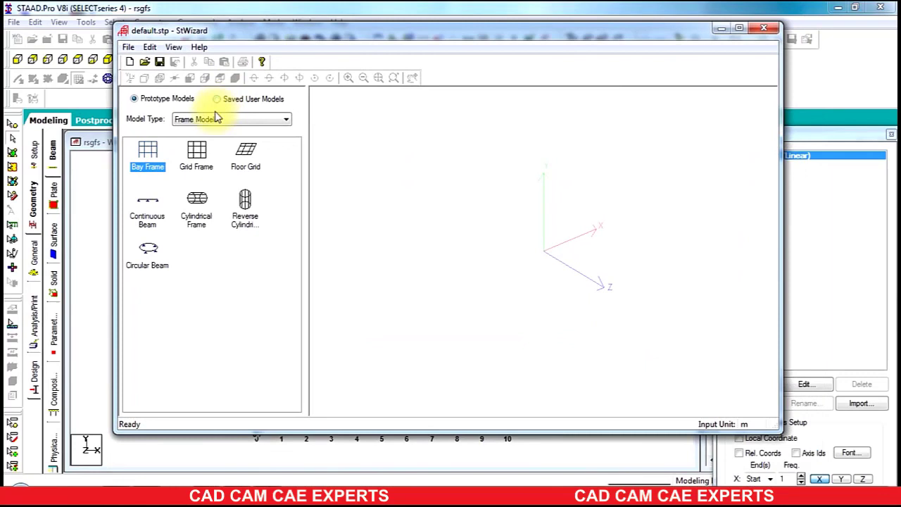
pyautogui.doubleClick(147, 151)
pyautogui.doubleClick(371, 238)
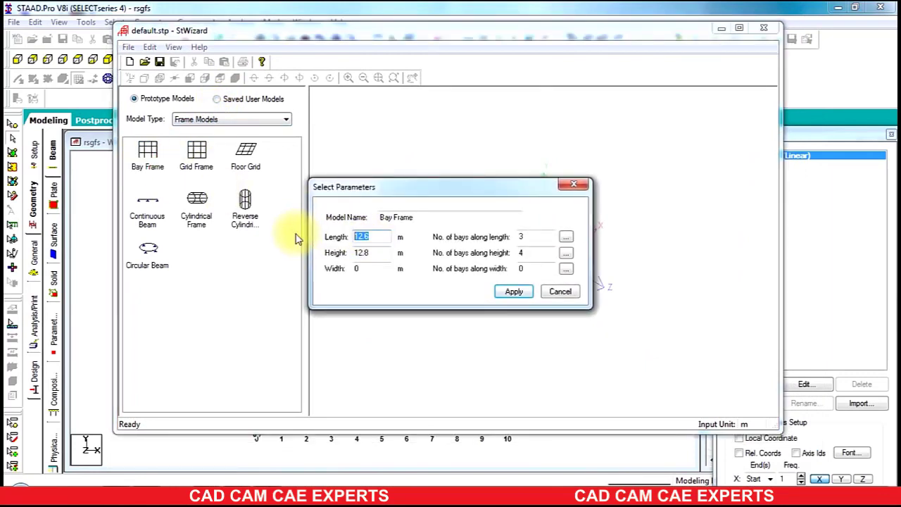
pyautogui.click(369, 237)
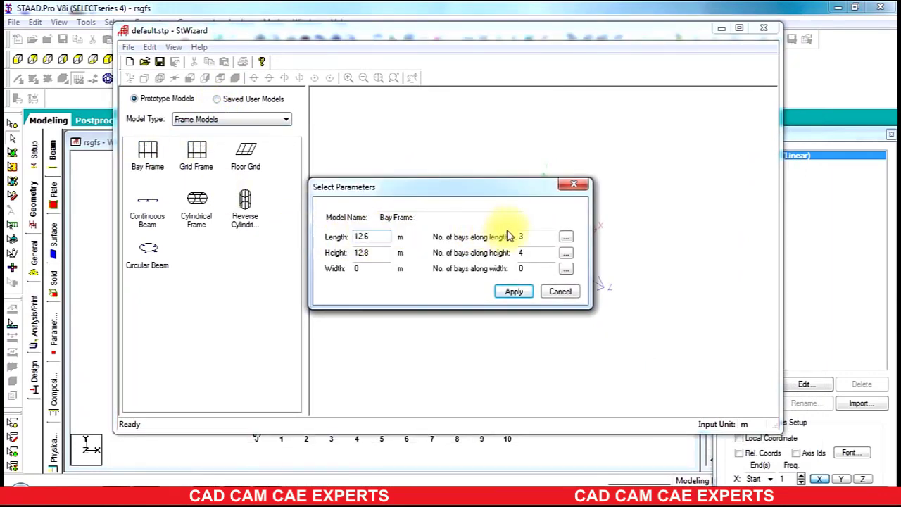
pyautogui.click(568, 240)
pyautogui.click(531, 155)
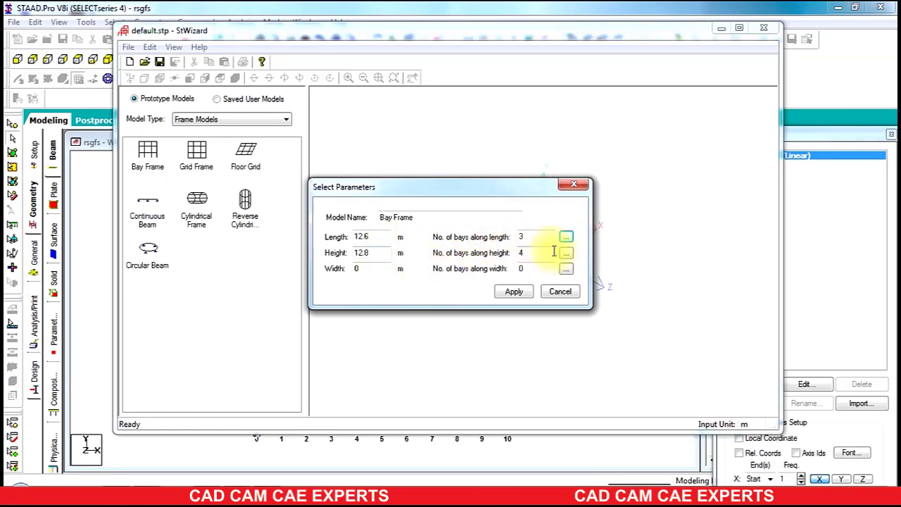
pyautogui.click(517, 294)
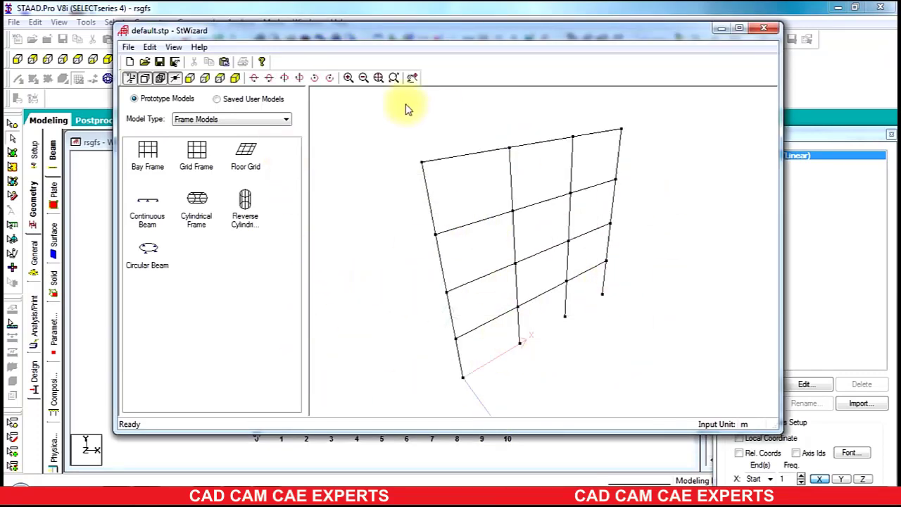
pyautogui.click(224, 63)
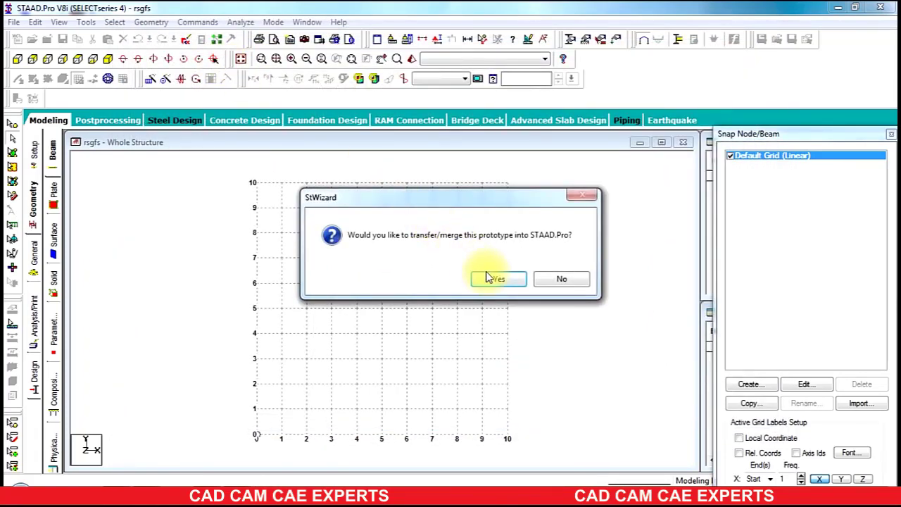
# Step: Paste the bay frame into the rsgfs model at X/Y/Z 0 and turn off Snap Node/Beam
pyautogui.click(487, 281)
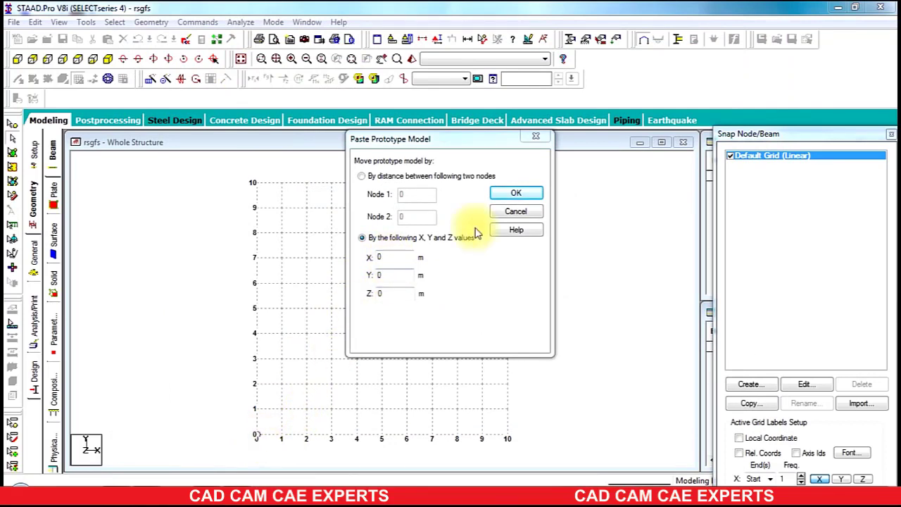
pyautogui.click(522, 199)
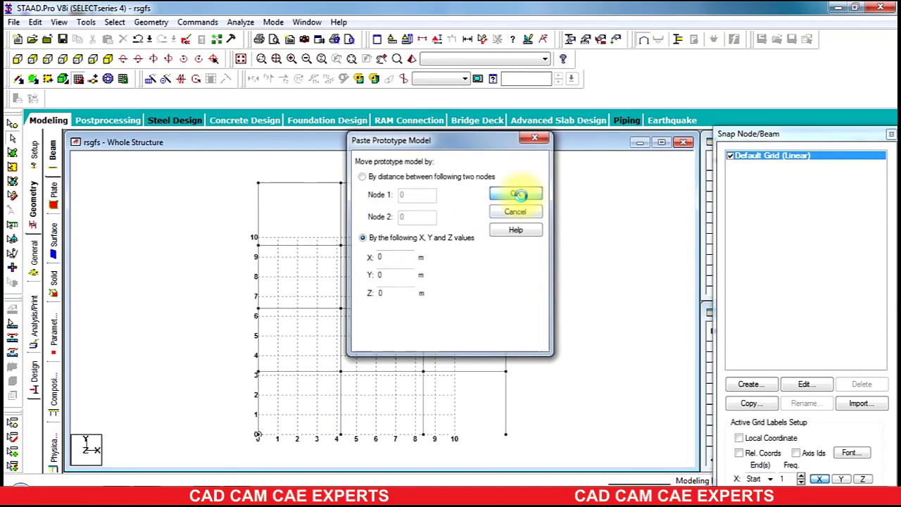
pyautogui.click(80, 77)
pyautogui.click(154, 216)
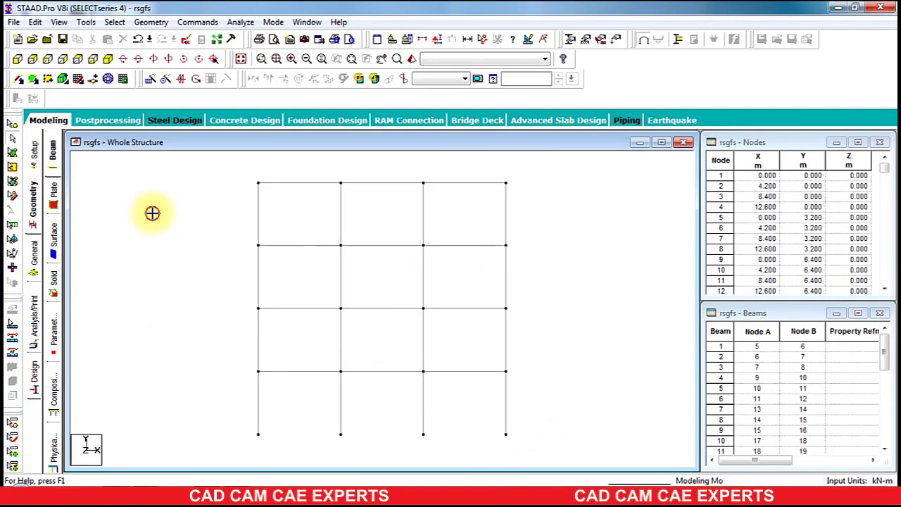
# Step: Define a concrete rectangular section with YD 0.35 m and ZD 0.23 m
pyautogui.click(34, 250)
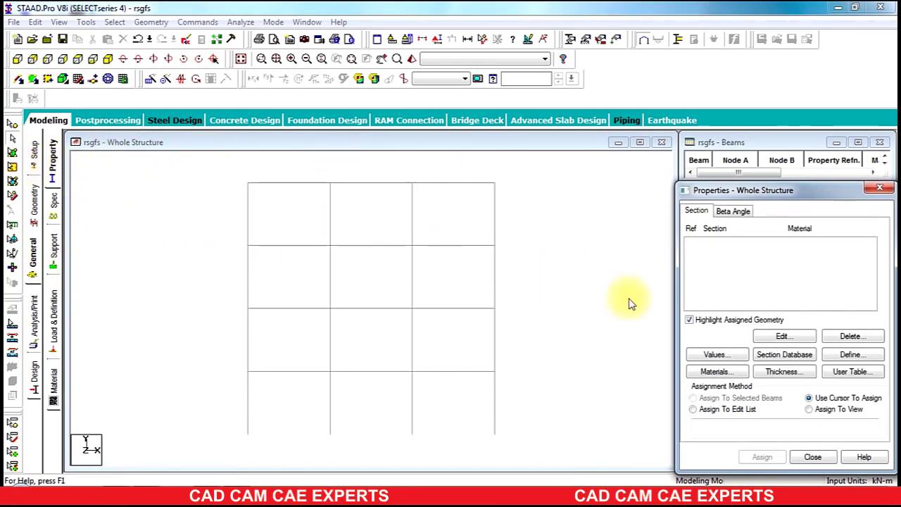
pyautogui.click(833, 354)
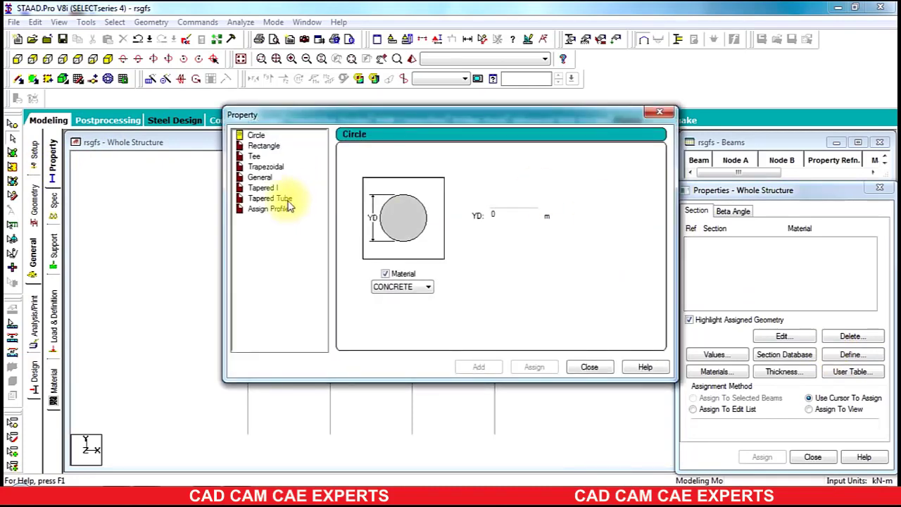
pyautogui.click(264, 145)
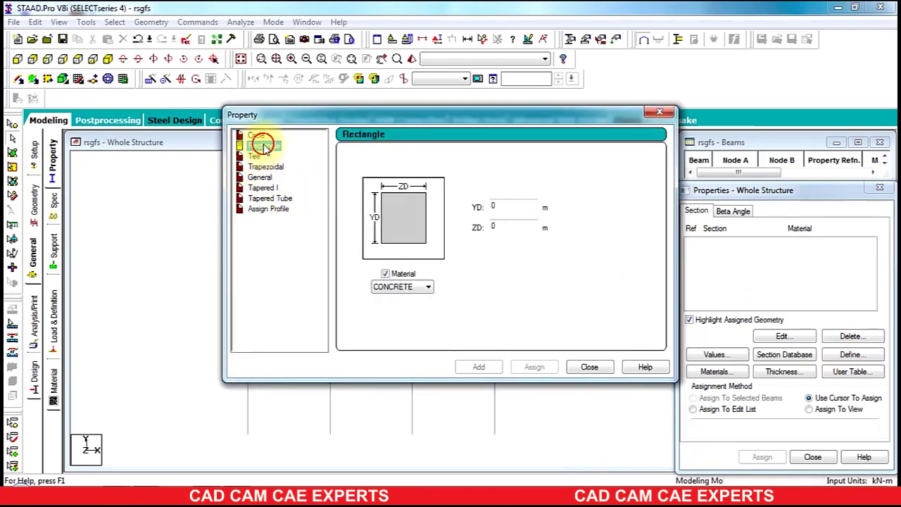
pyautogui.click(515, 207)
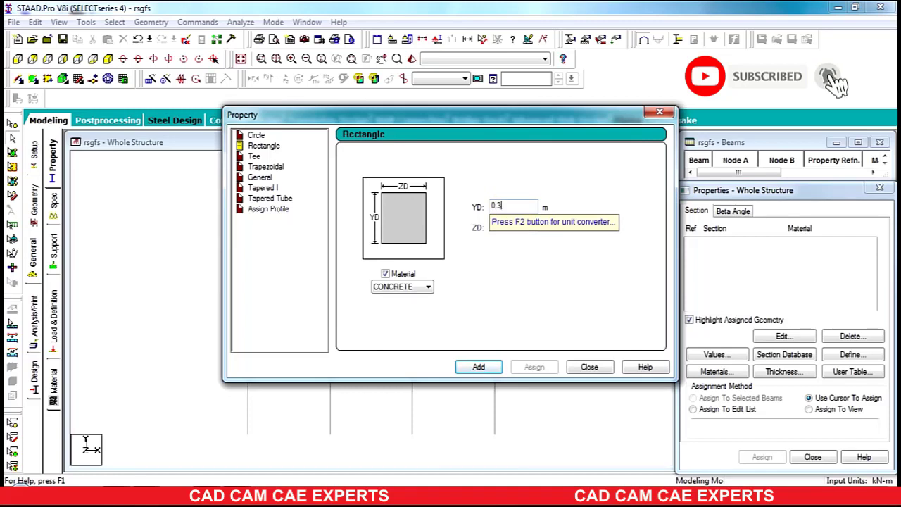
pyautogui.write('.35')
pyautogui.click(508, 231)
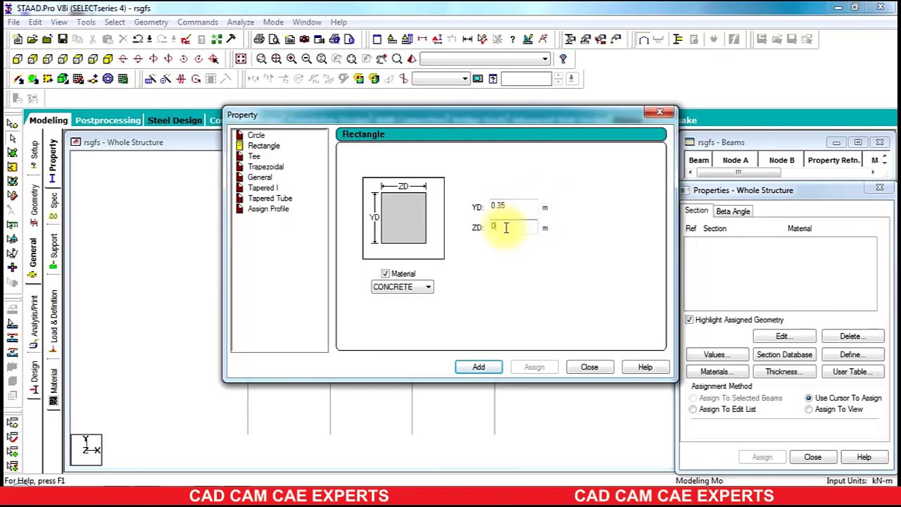
pyautogui.click(506, 228)
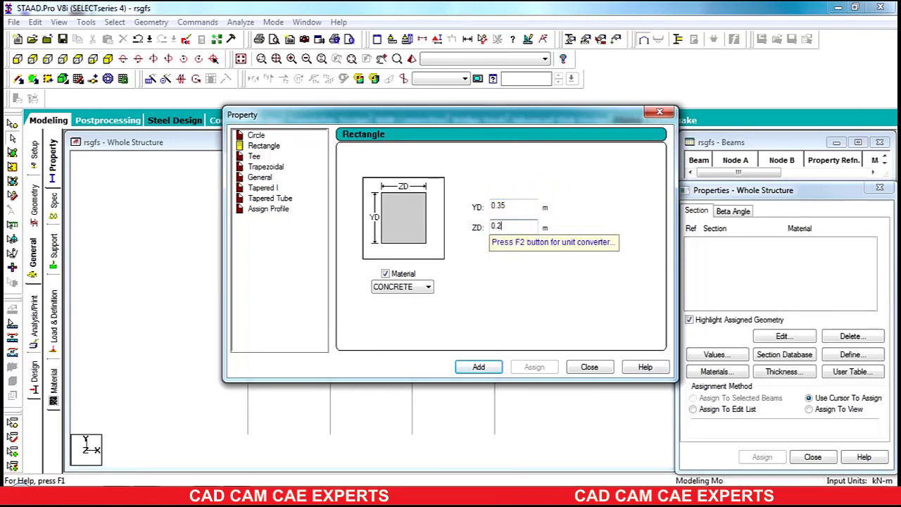
pyautogui.click(490, 372)
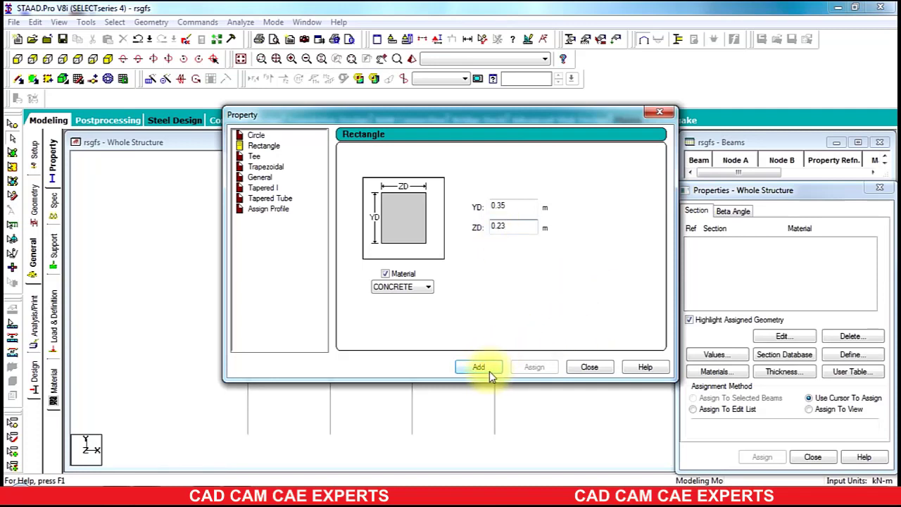
pyautogui.click(587, 367)
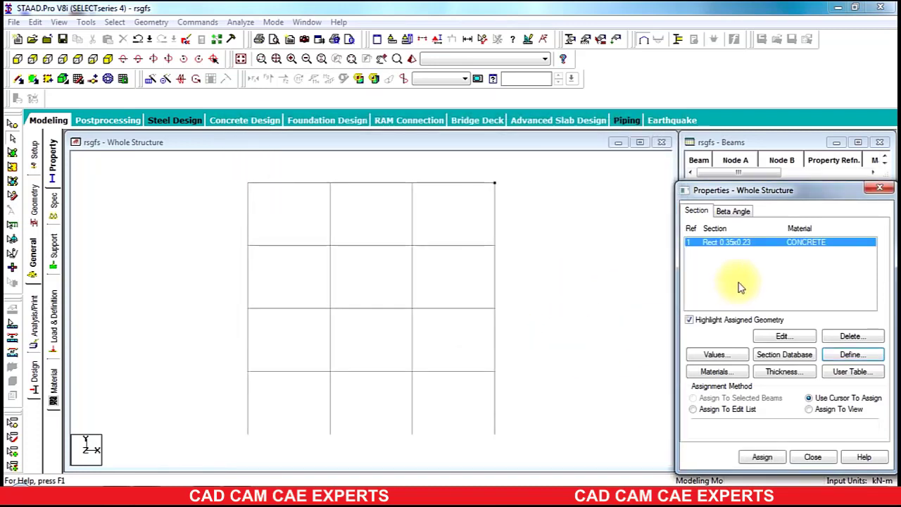
# Step: Assign the R1 rectangular section to all 28 frame members
pyautogui.click(547, 177)
pyautogui.moveTo(548, 178); pyautogui.dragTo(171, 459)
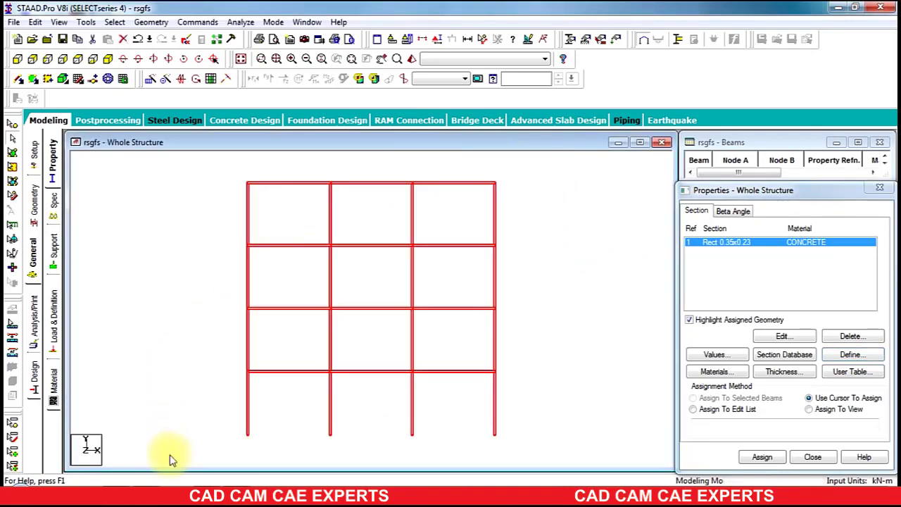
pyautogui.click(762, 457)
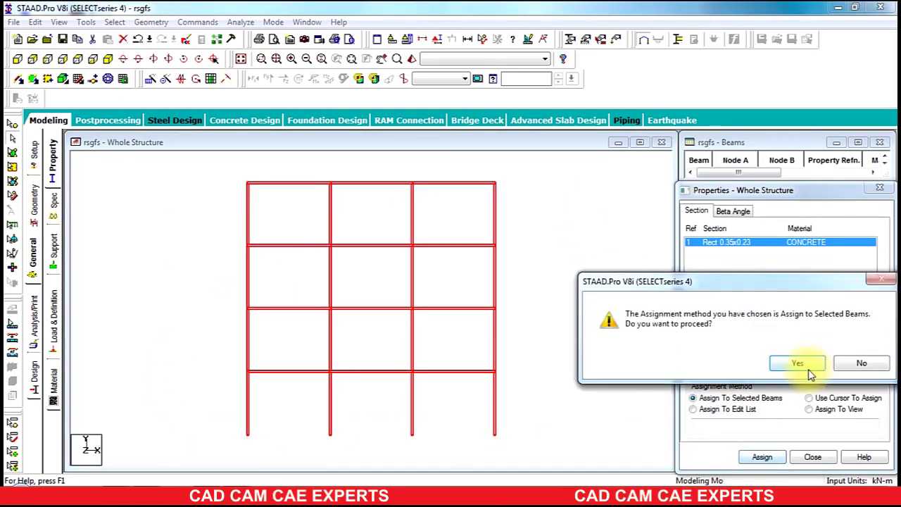
pyautogui.click(812, 362)
pyautogui.click(583, 250)
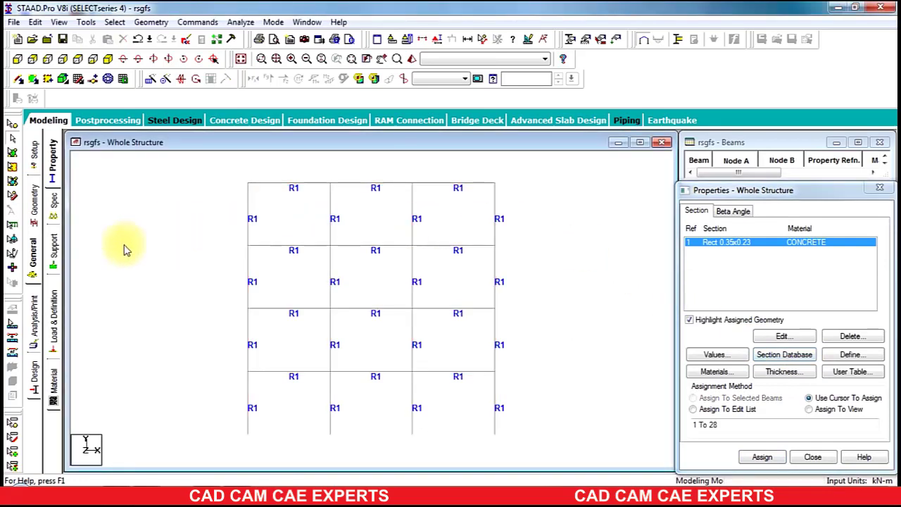
# Step: Create a new fully fixed support definition
pyautogui.click(54, 246)
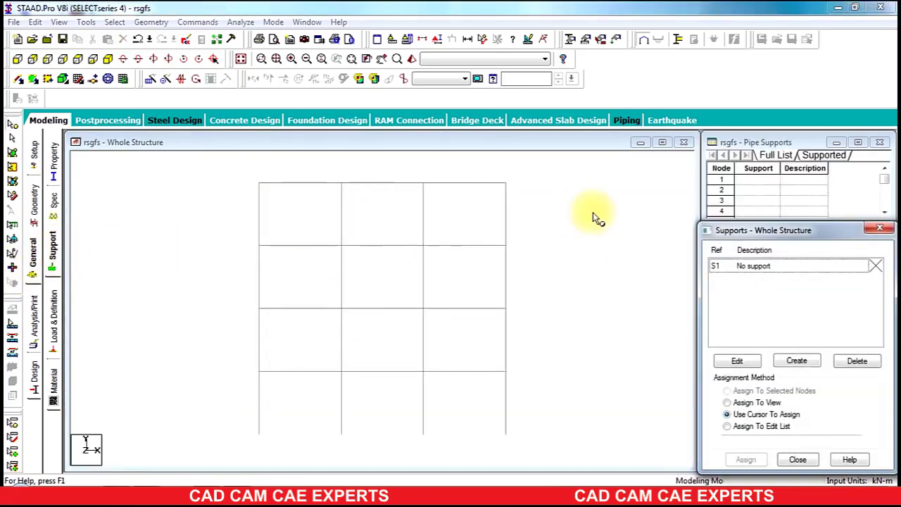
pyautogui.click(797, 362)
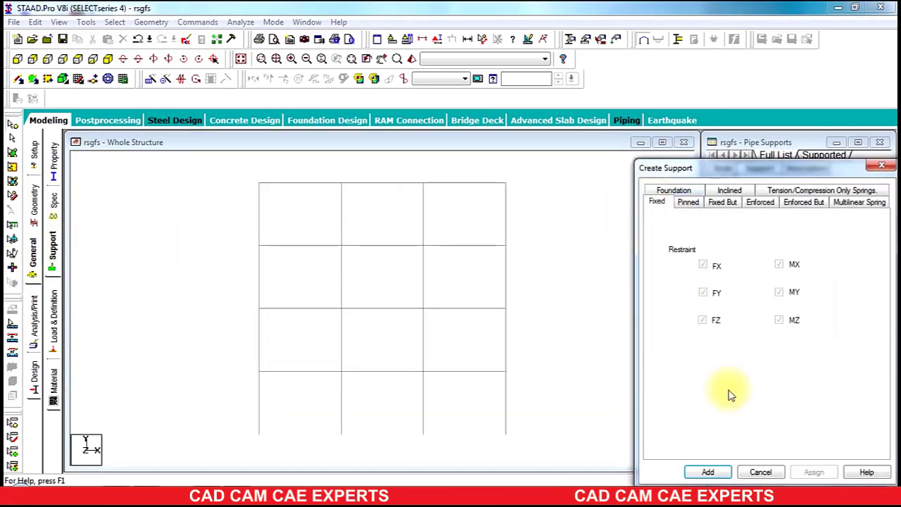
pyautogui.click(728, 475)
# Step: Assign fixed support S2 to base nodes 1 to 4
pyautogui.click(765, 280)
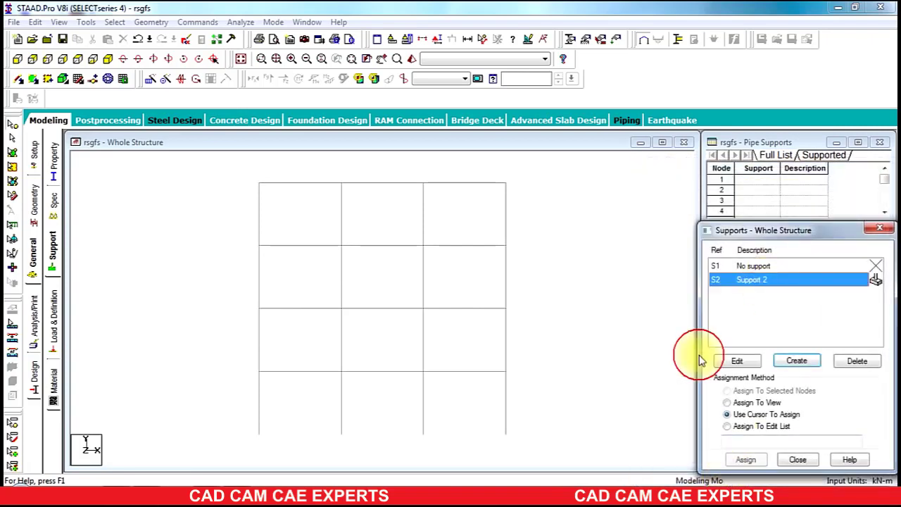
pyautogui.click(273, 439)
pyautogui.moveTo(273, 439); pyautogui.dragTo(167, 462)
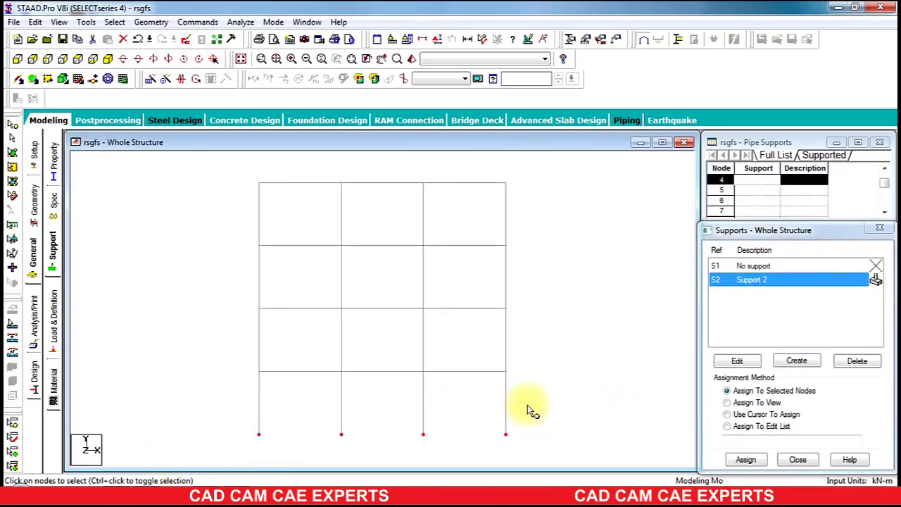
pyautogui.click(747, 459)
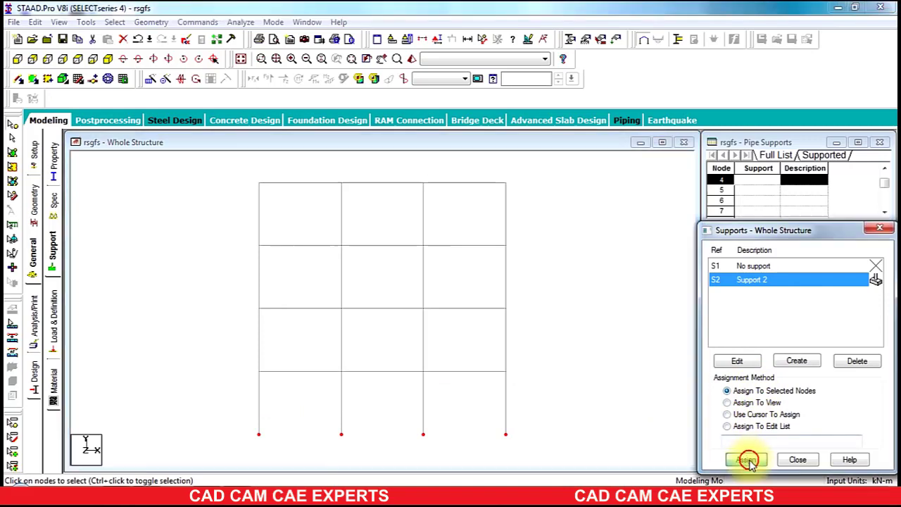
pyautogui.click(741, 382)
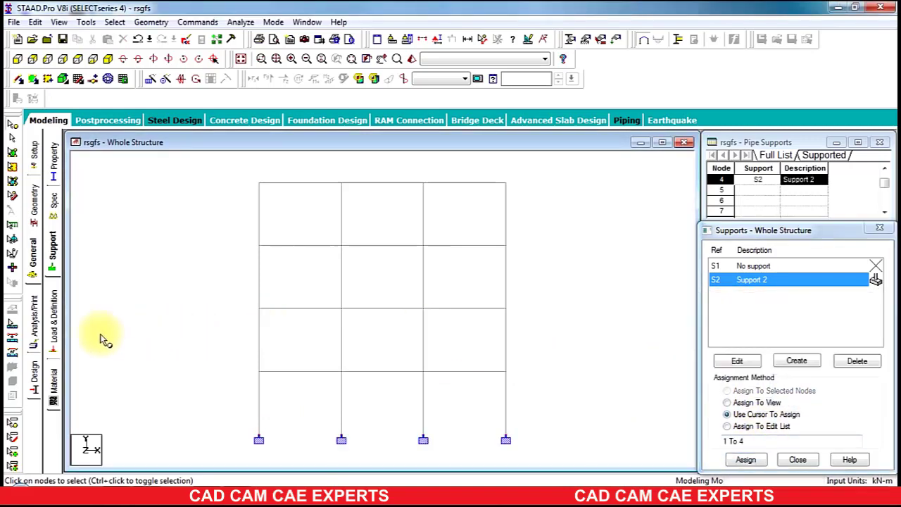
pyautogui.click(60, 324)
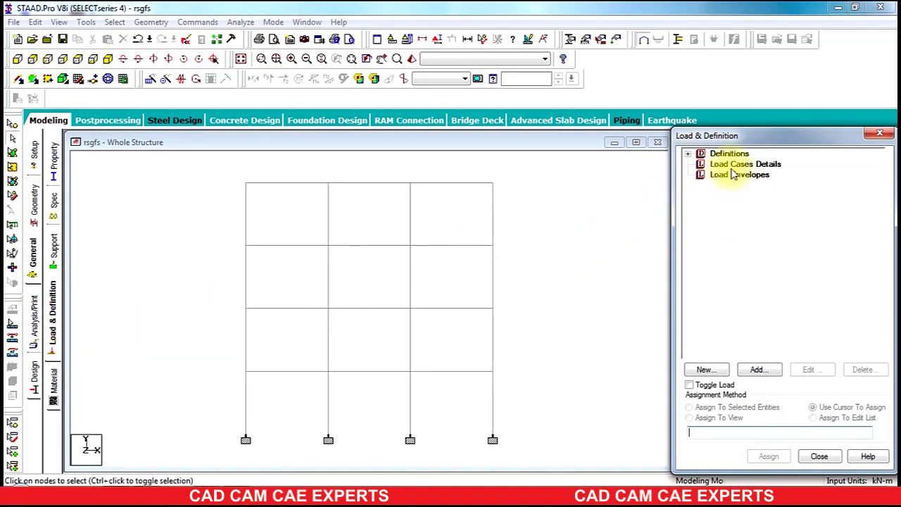
# Step: Add primary load case 1 titled DL
pyautogui.click(207, 484)
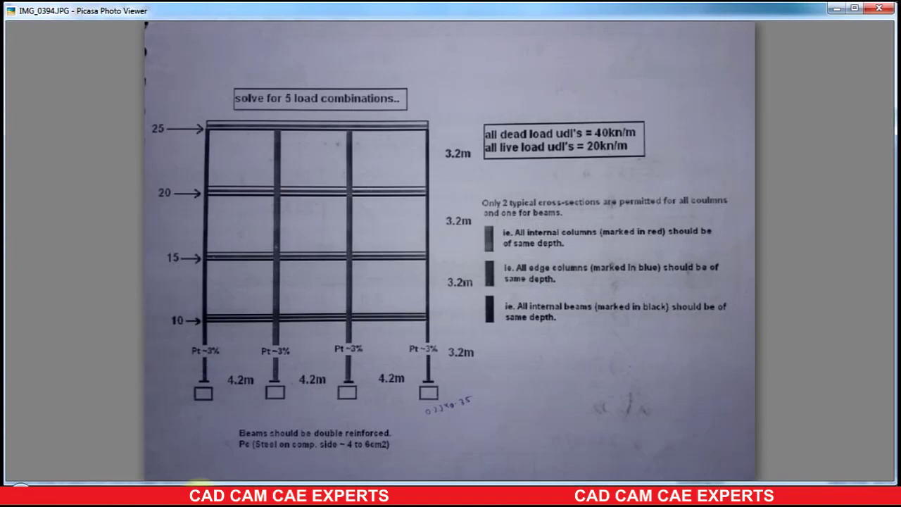
pyautogui.click(200, 495)
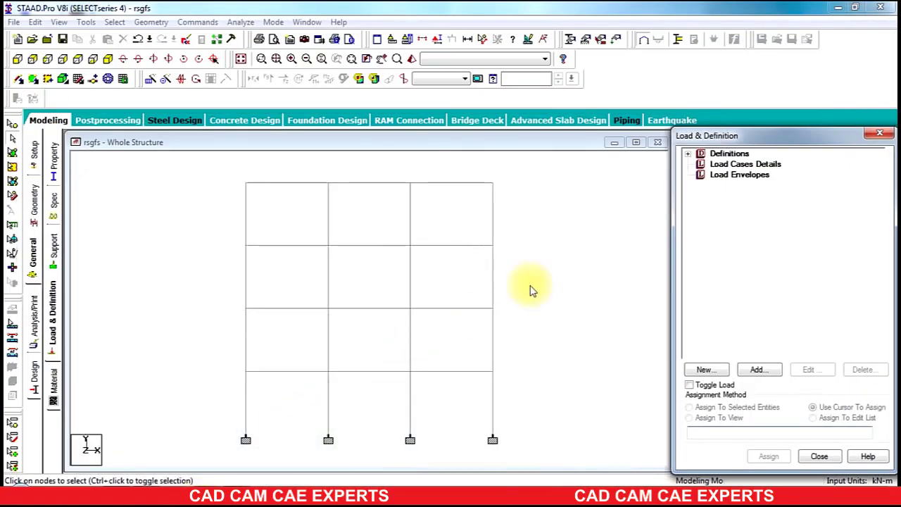
pyautogui.click(746, 164)
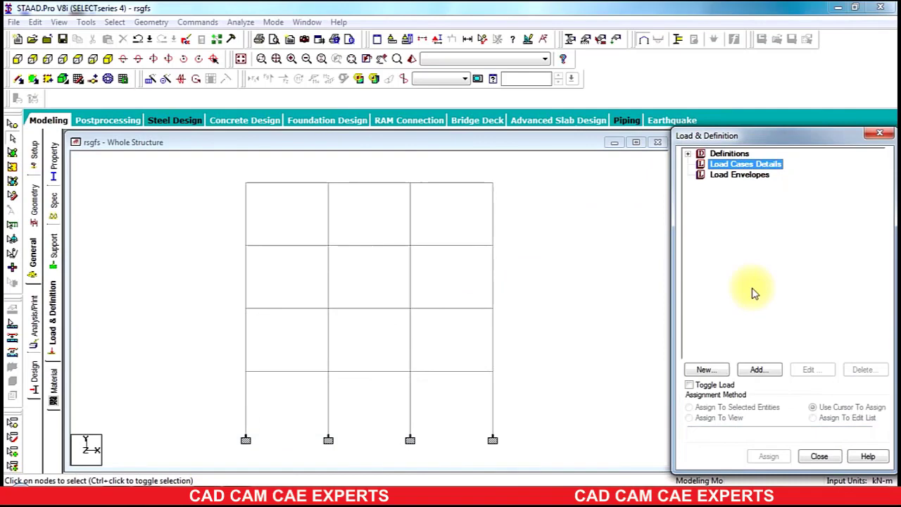
pyautogui.click(764, 370)
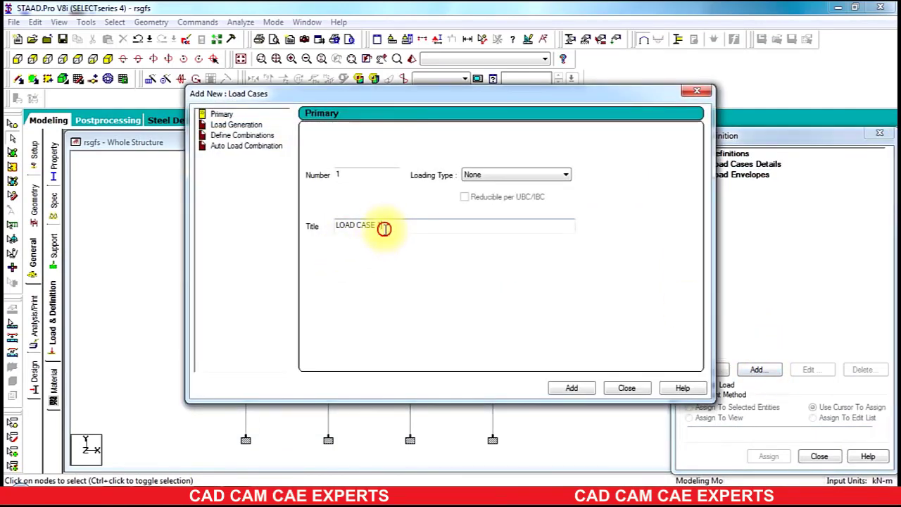
pyautogui.moveTo(382, 226); pyautogui.dragTo(303, 231)
pyautogui.write('DL')
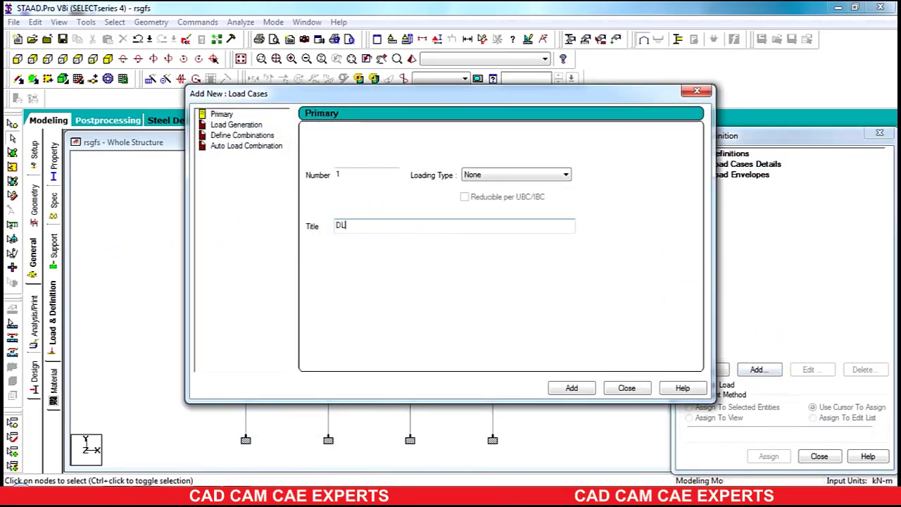
pyautogui.click(571, 388)
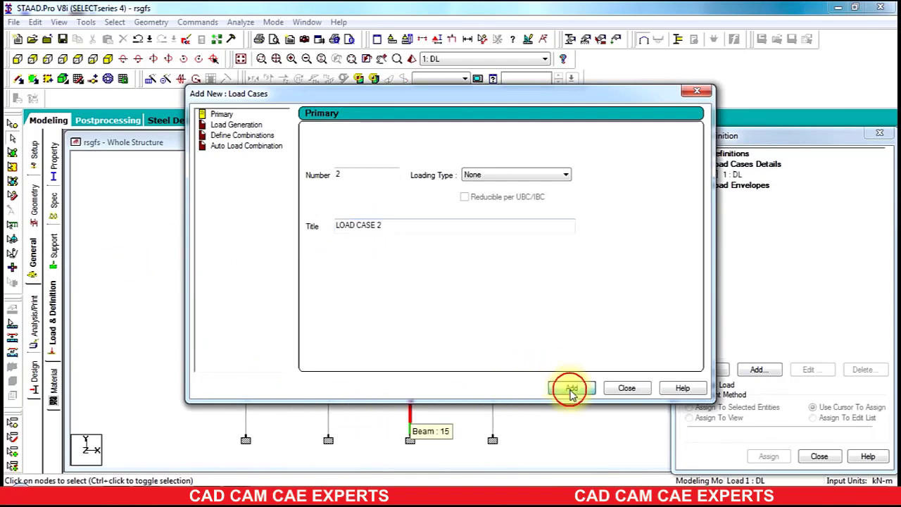
# Step: Add primary load cases 2 titled LL and 3 titled WL
pyautogui.moveTo(382, 227); pyautogui.dragTo(113, 230)
pyautogui.write('LL')
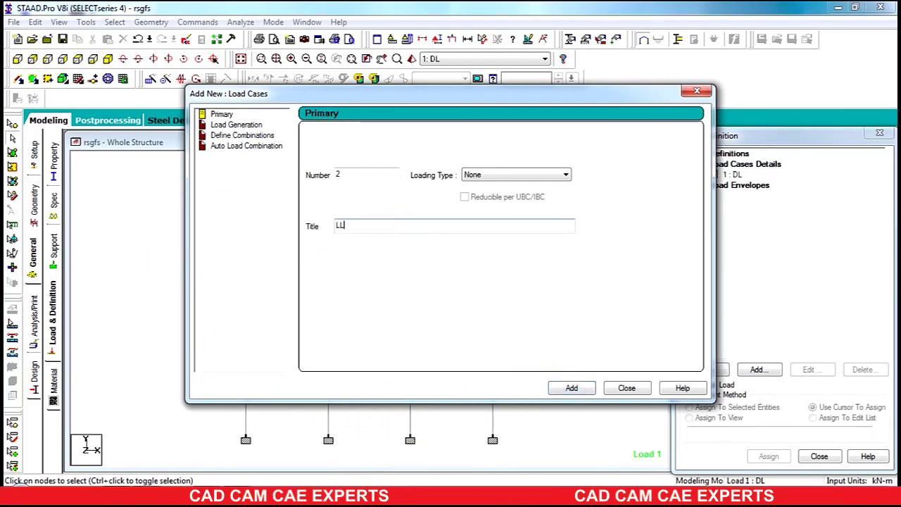
pyautogui.click(573, 388)
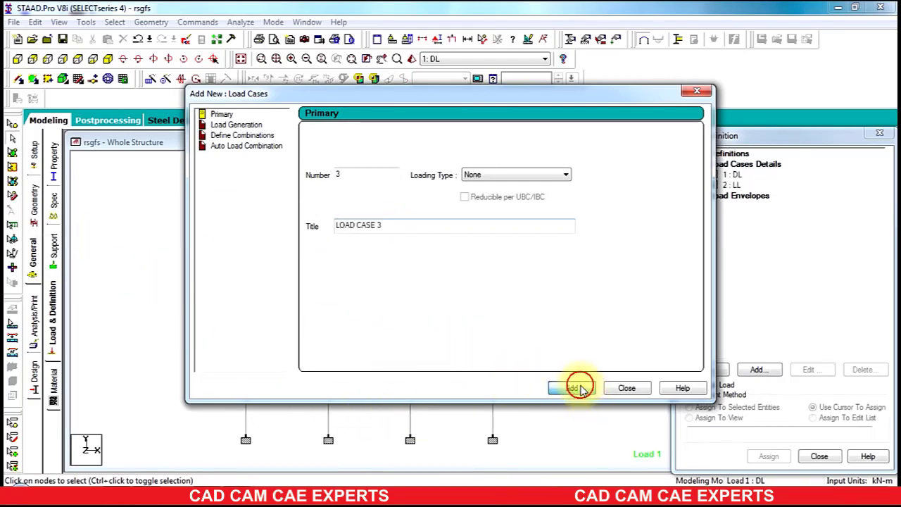
pyautogui.moveTo(396, 222); pyautogui.dragTo(141, 277)
pyautogui.write('W')
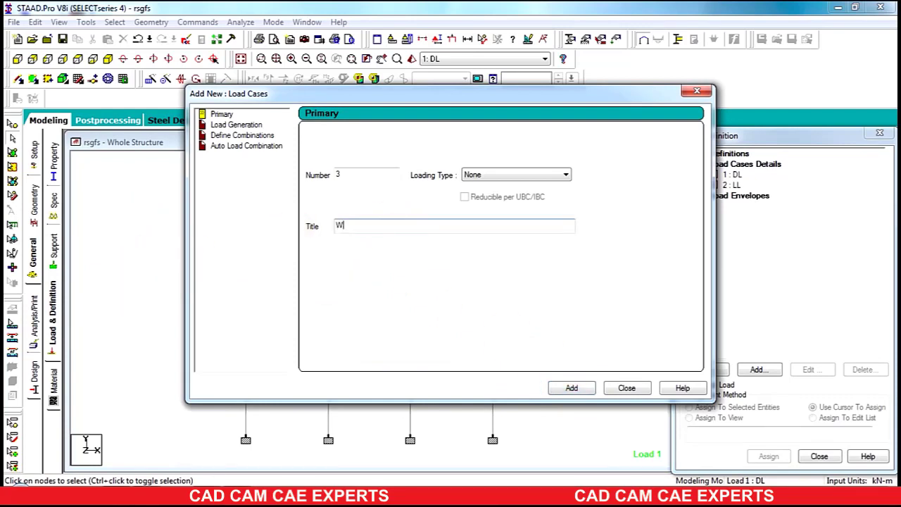
pyautogui.write('L')
pyautogui.click(573, 388)
pyautogui.click(626, 388)
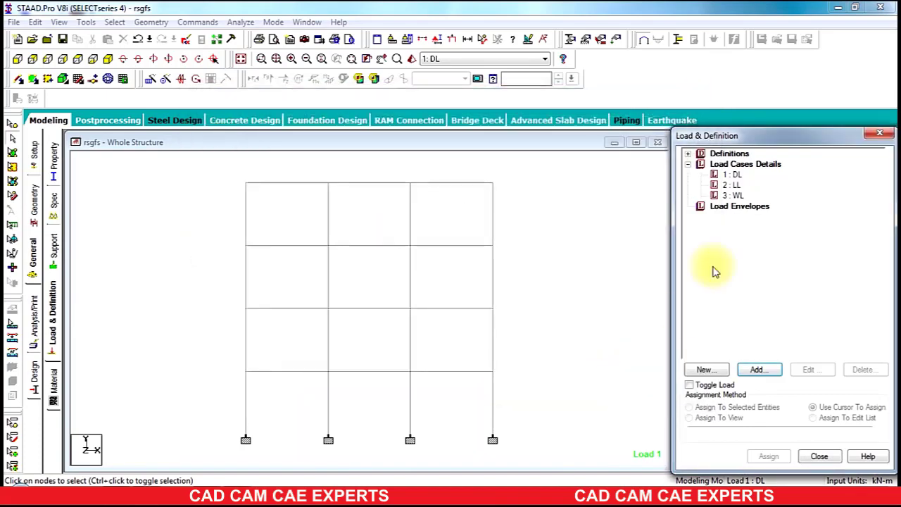
# Step: Give load case DL a uniform member load of -40 kN/m along GY
pyautogui.click(735, 176)
pyautogui.click(766, 370)
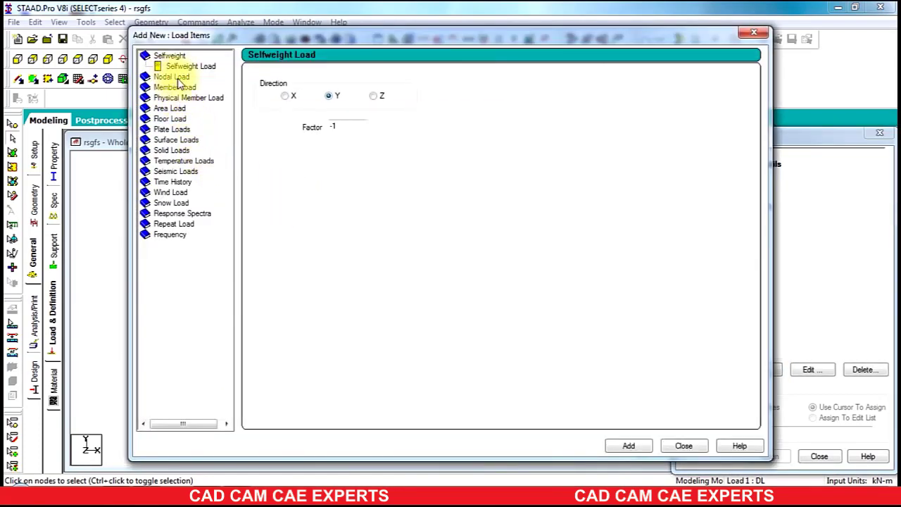
pyautogui.click(183, 89)
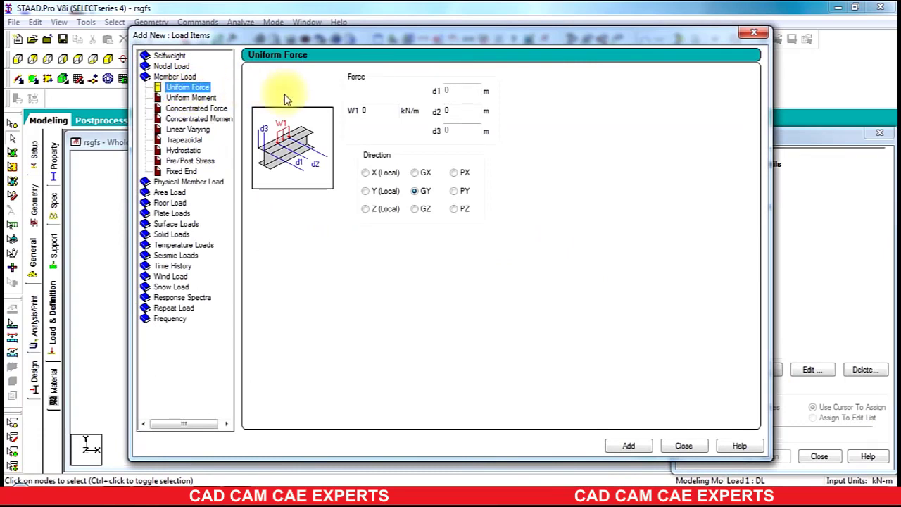
pyautogui.doubleClick(387, 111)
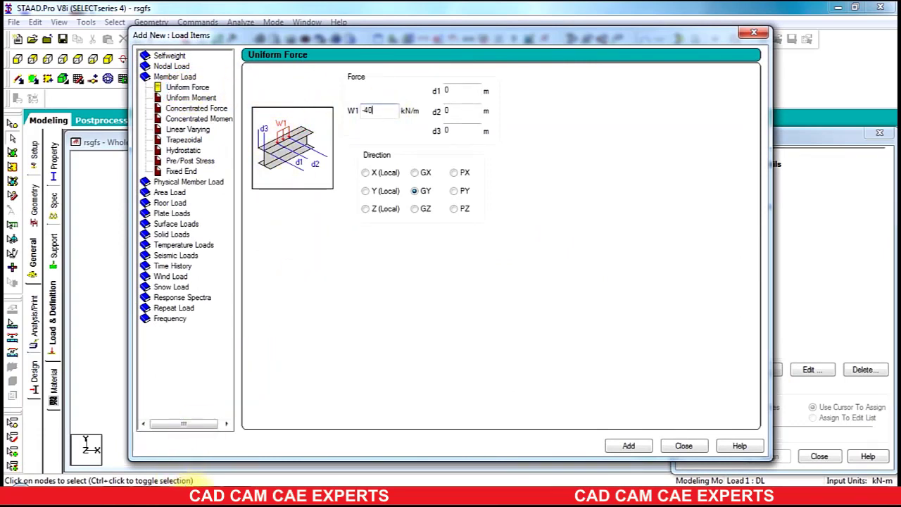
pyautogui.click(192, 484)
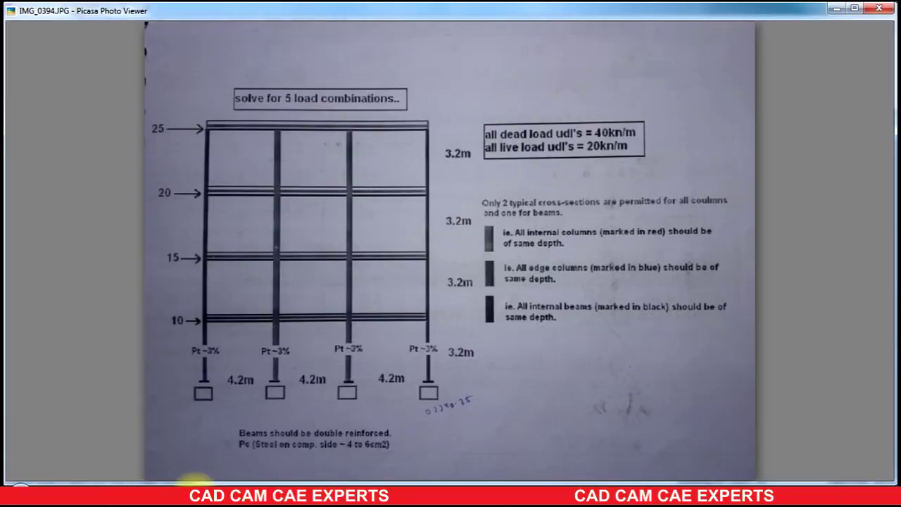
pyautogui.click(192, 485)
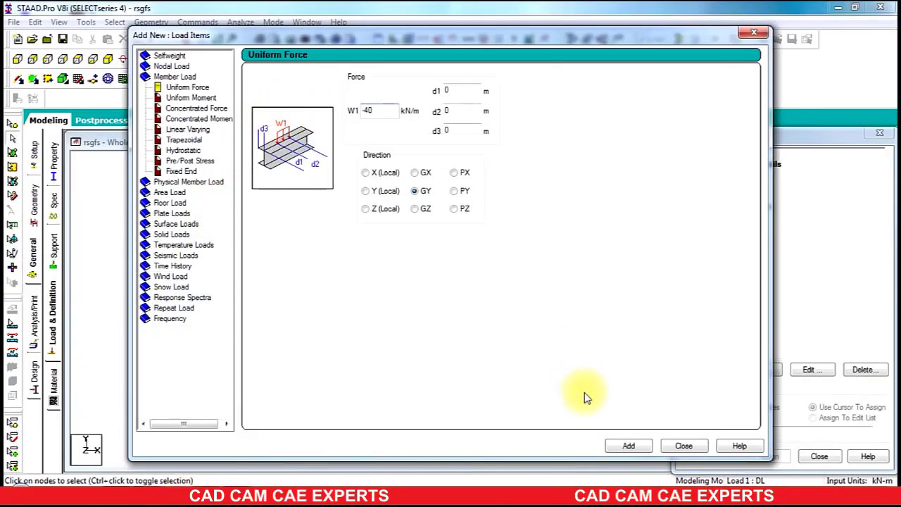
pyautogui.click(629, 446)
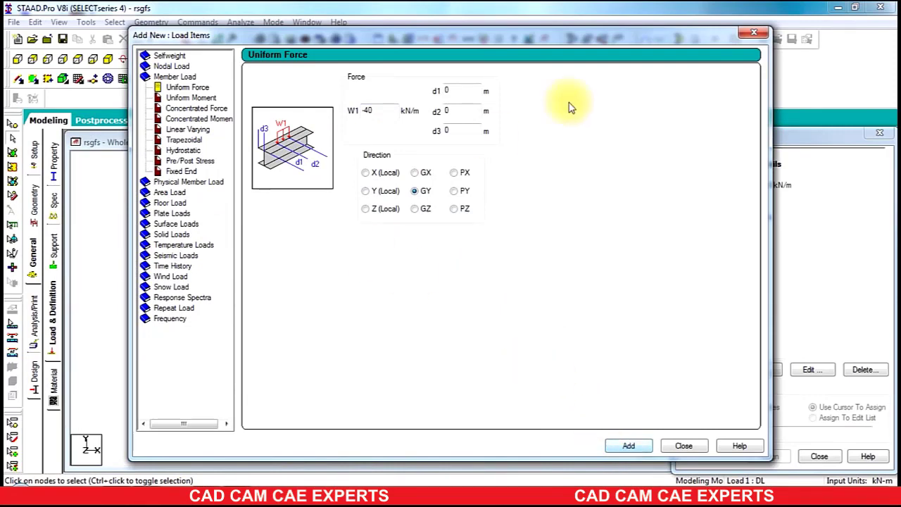
pyautogui.click(753, 32)
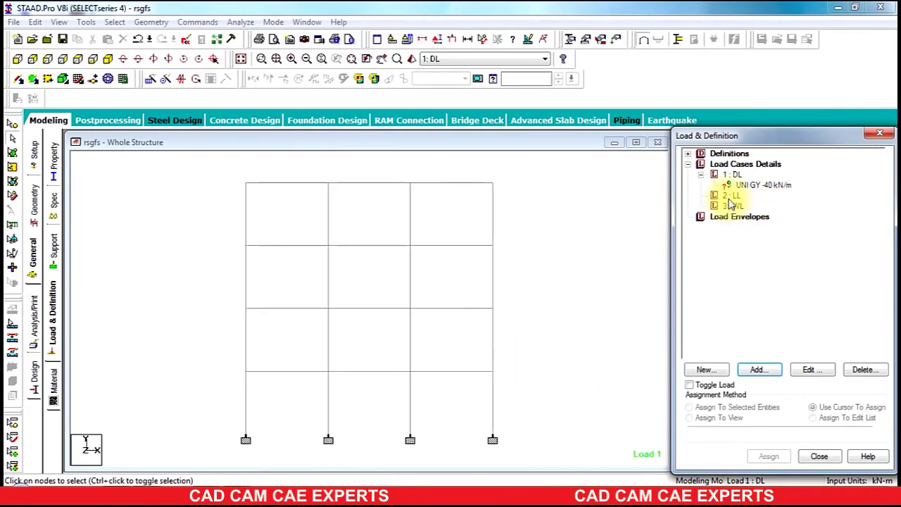
# Step: Give load case LL a uniform member load of -20 kN/m along GY
pyautogui.click(732, 196)
pyautogui.click(760, 370)
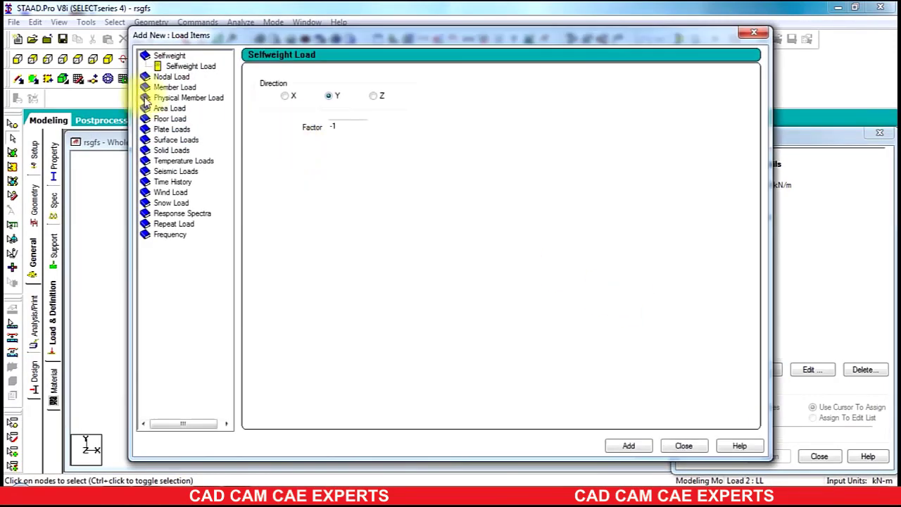
pyautogui.click(172, 76)
pyautogui.doubleClick(392, 111)
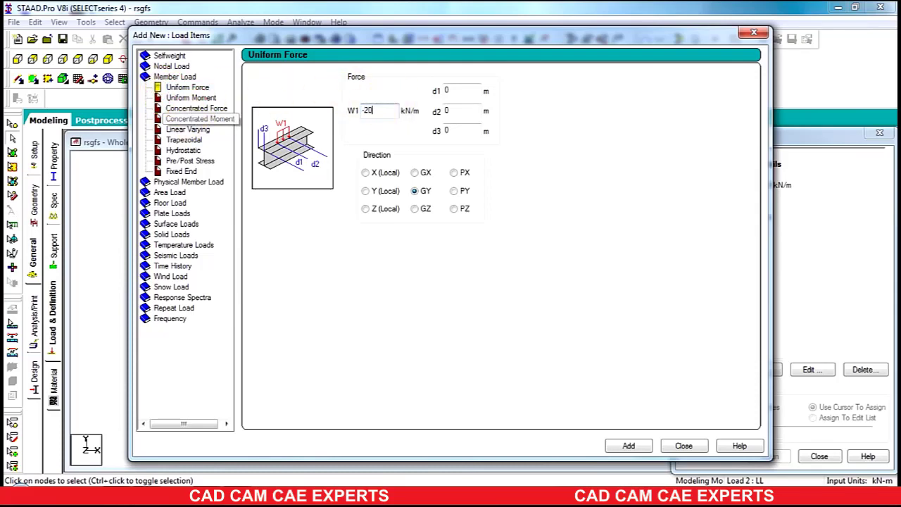
pyautogui.click(631, 447)
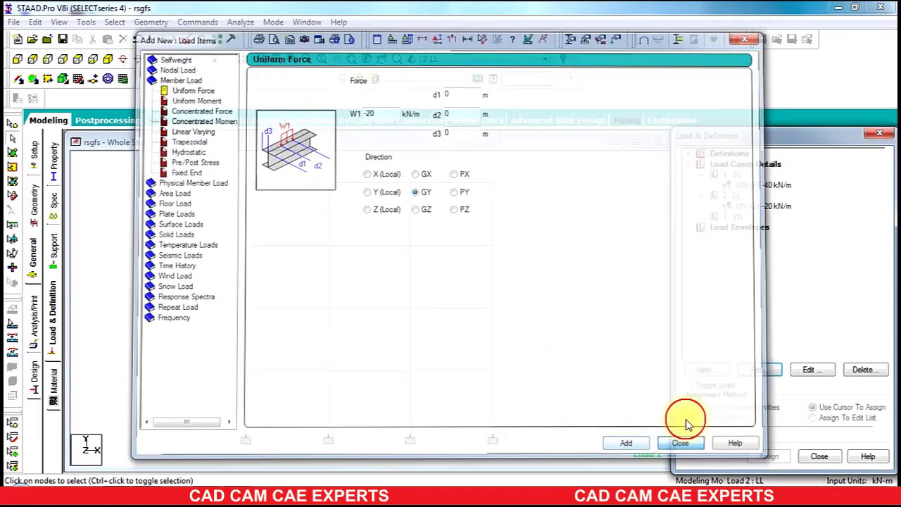
pyautogui.click(684, 445)
pyautogui.click(741, 215)
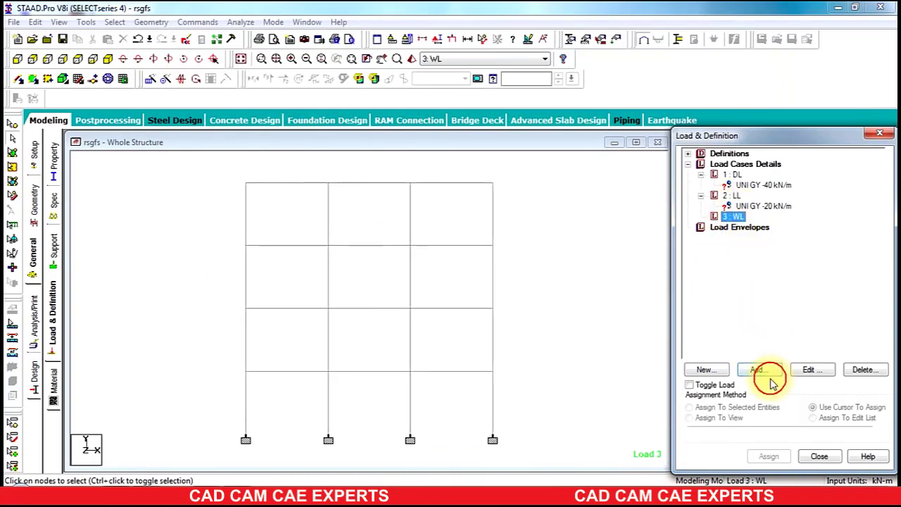
# Step: Add WL nodal loads with Fx -25 kN and -20 kN
pyautogui.click(770, 377)
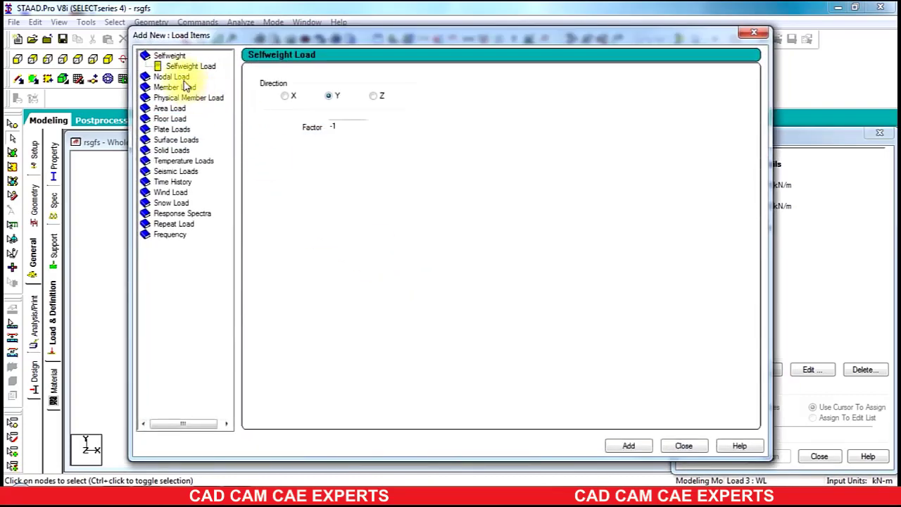
pyautogui.click(180, 78)
pyautogui.doubleClick(295, 117)
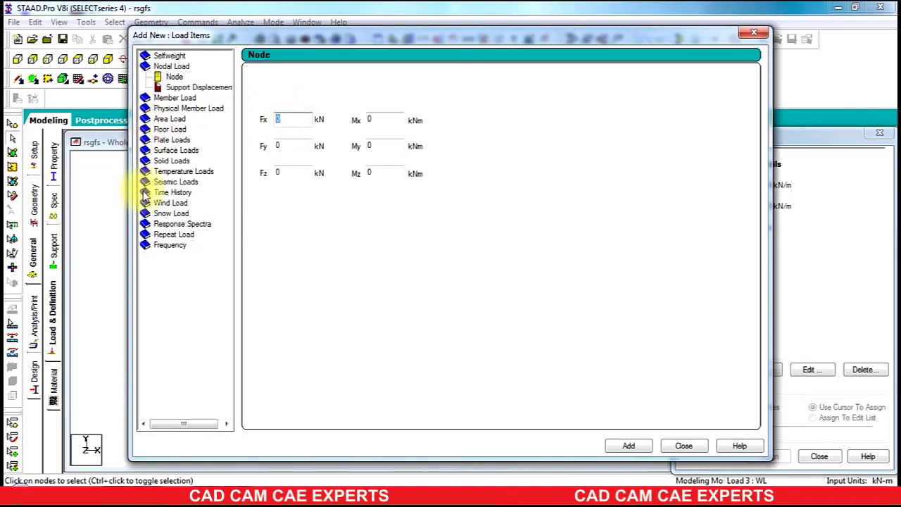
pyautogui.write('-2')
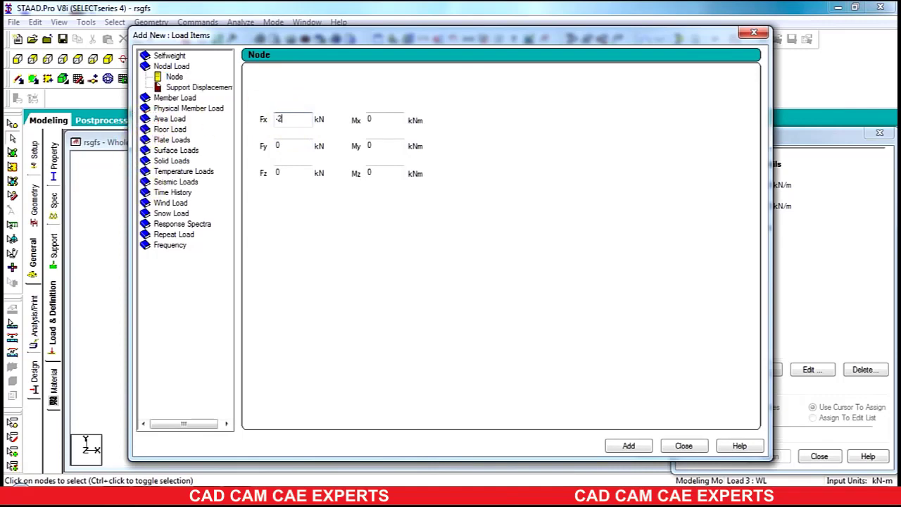
pyautogui.write('5')
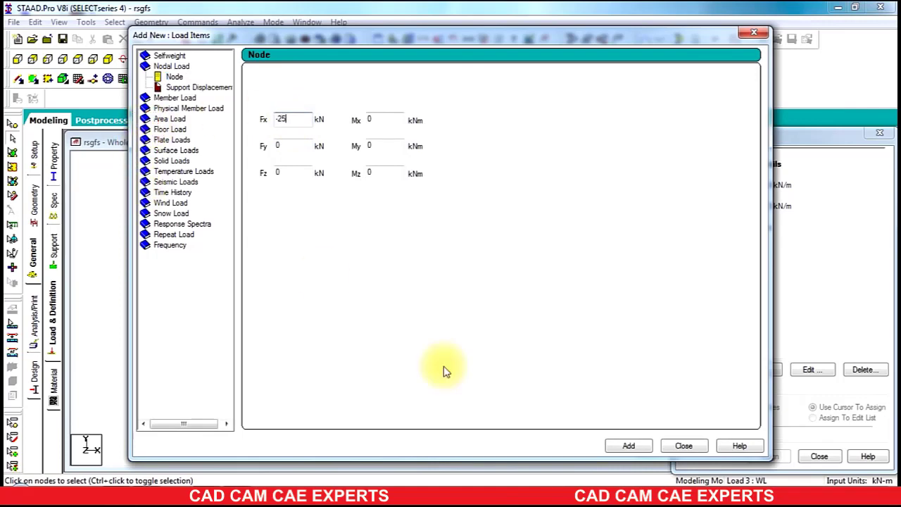
pyautogui.click(629, 446)
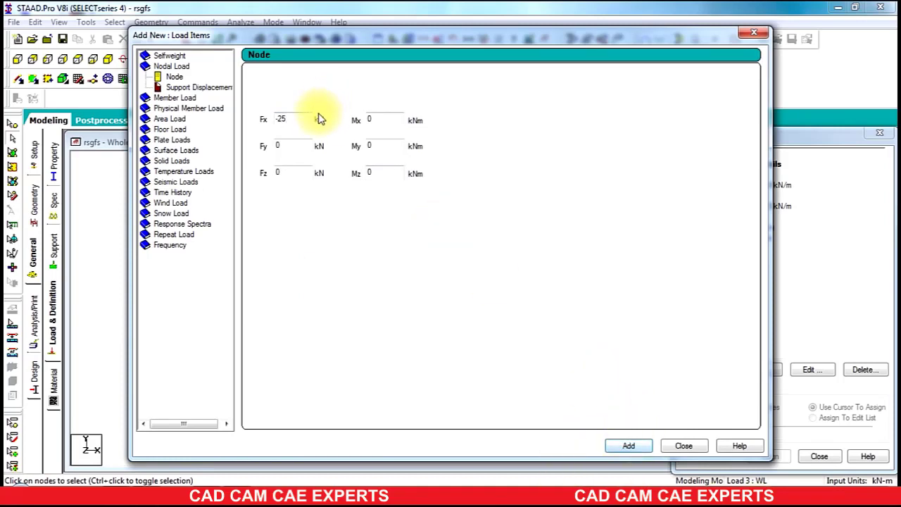
pyautogui.doubleClick(292, 119)
pyautogui.write('-')
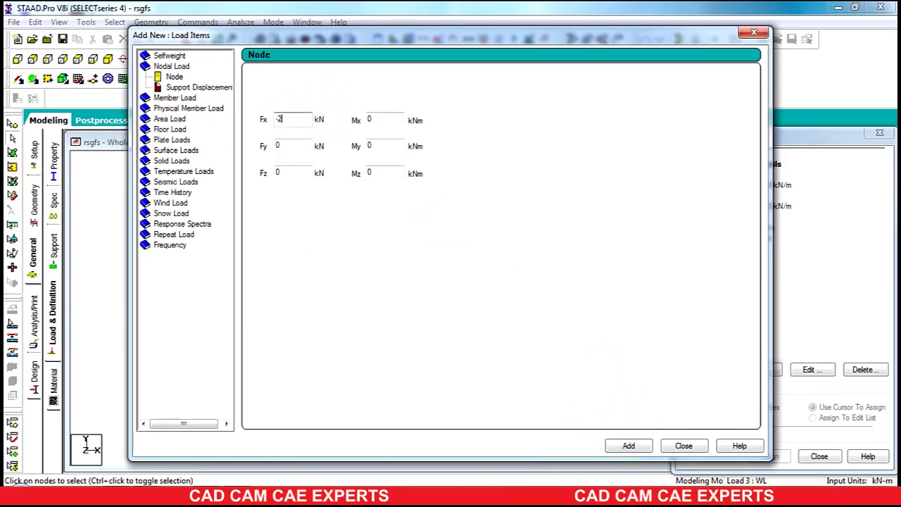
pyautogui.click(634, 448)
# Step: Add WL nodal loads with Fx -15 kN and -10 kN
pyautogui.doubleClick(292, 119)
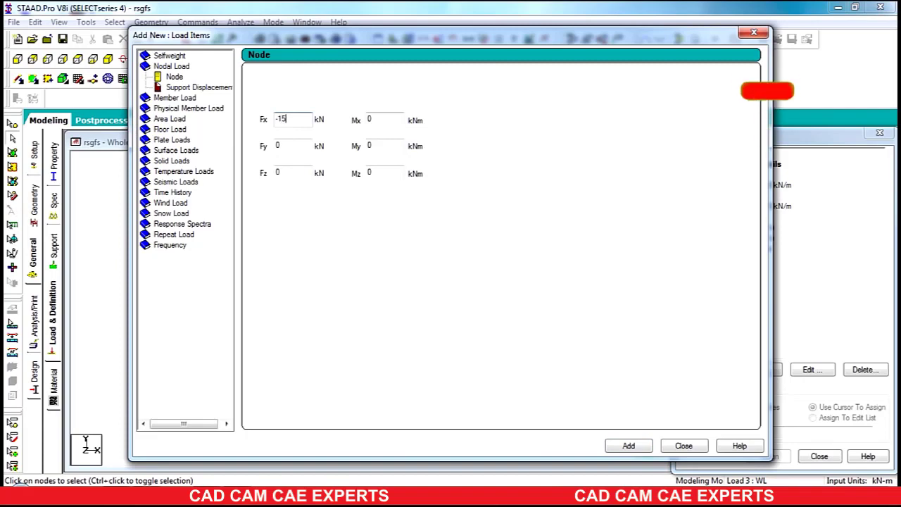
pyautogui.click(629, 445)
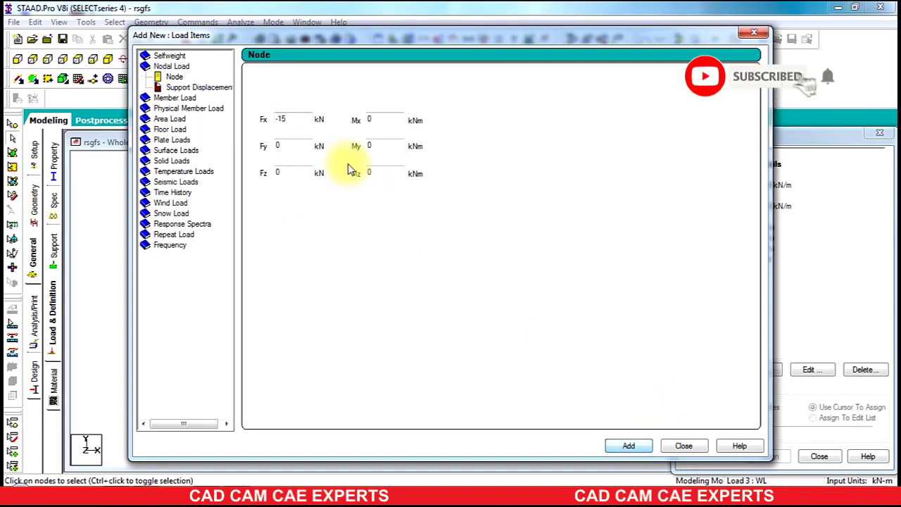
pyautogui.doubleClick(290, 120)
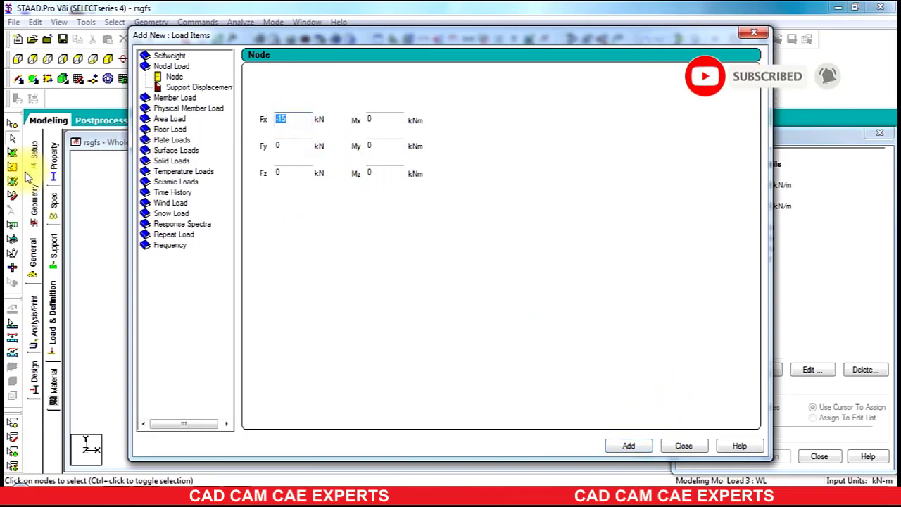
pyautogui.write('-10')
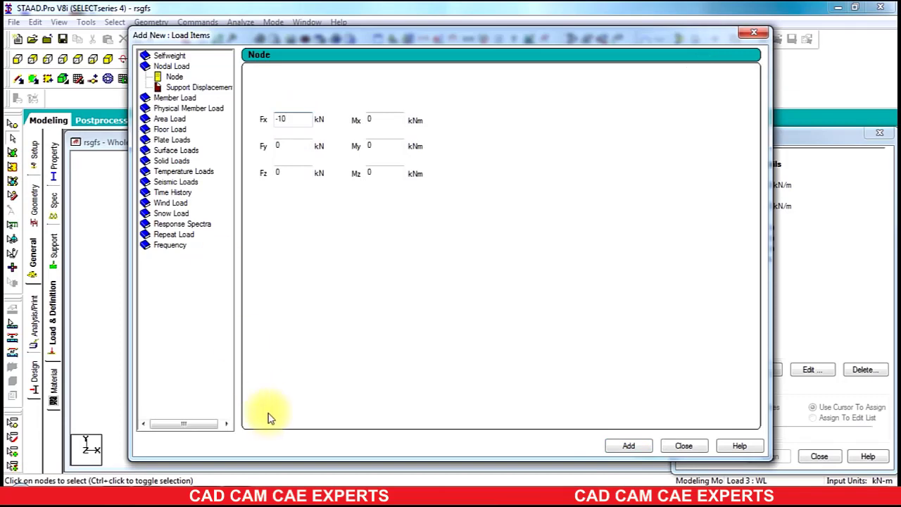
pyautogui.click(625, 444)
pyautogui.click(624, 446)
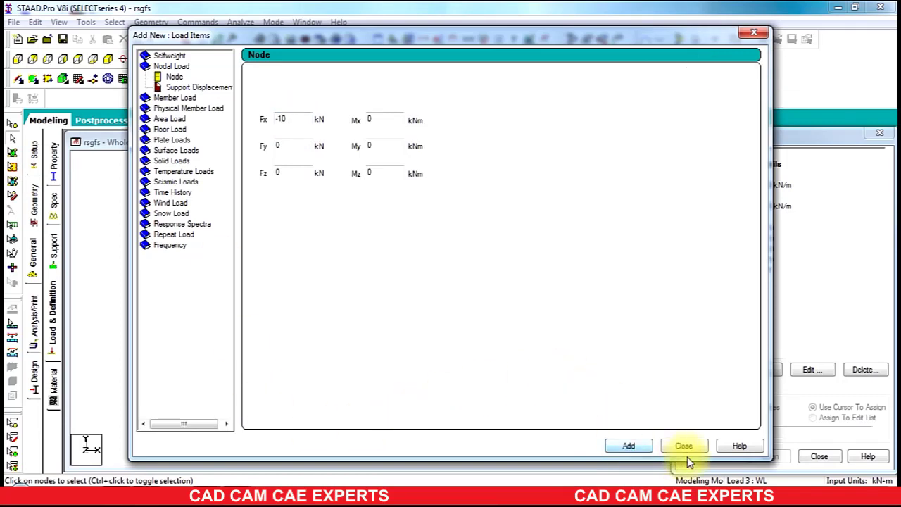
pyautogui.click(684, 446)
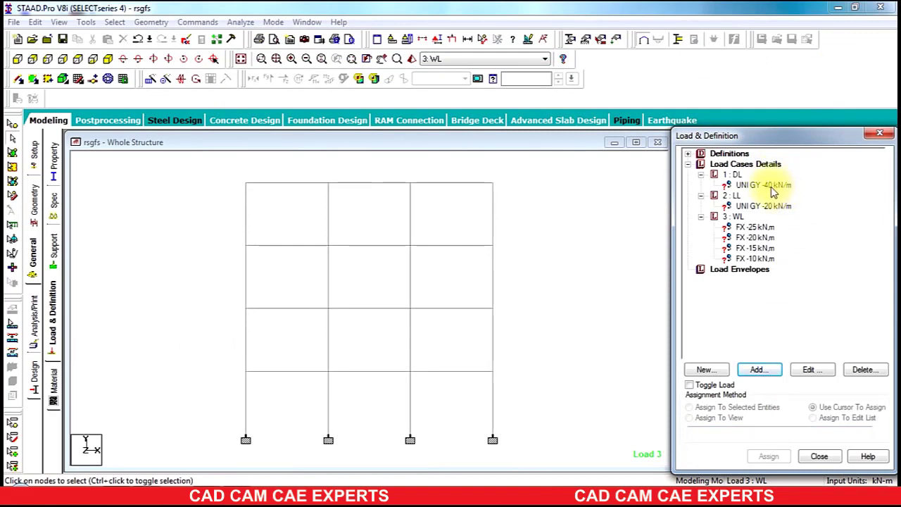
# Step: Select all beams parallel to X and assign them the DL -40 kN/m uniform load
pyautogui.click(787, 185)
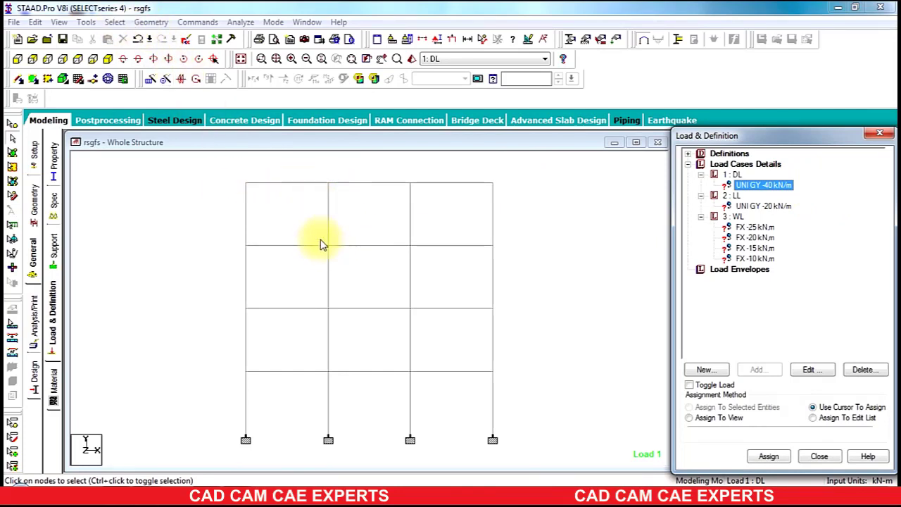
pyautogui.click(115, 22)
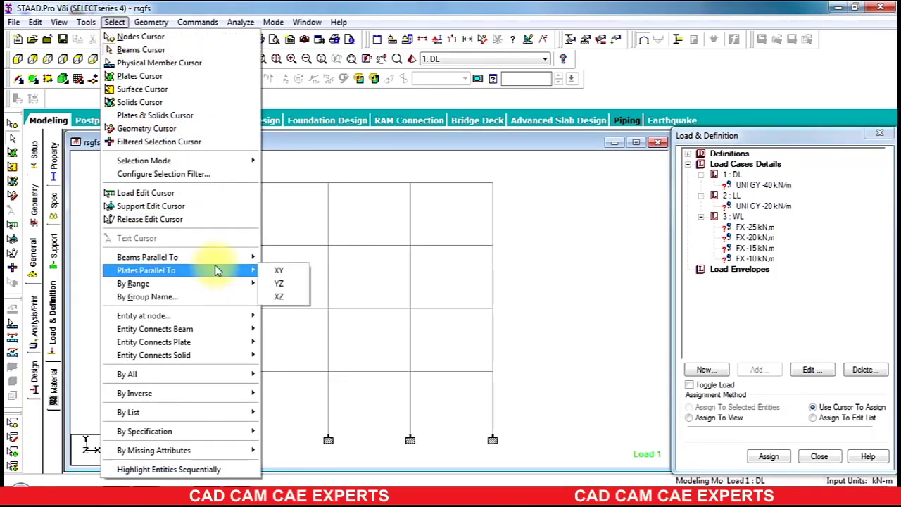
pyautogui.click(273, 258)
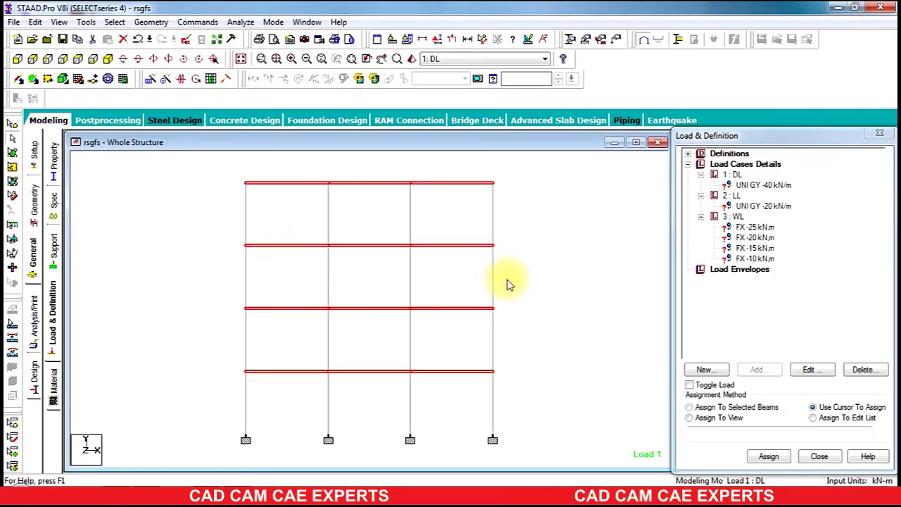
pyautogui.click(751, 408)
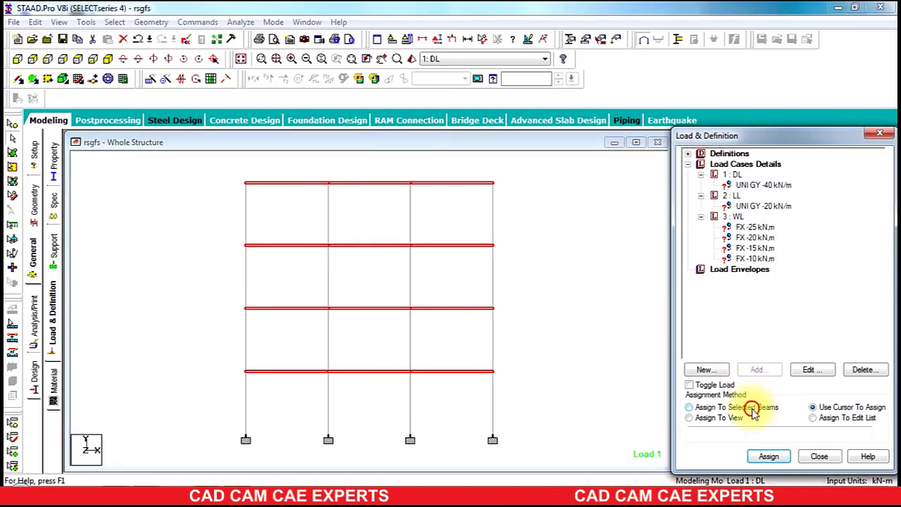
pyautogui.click(773, 458)
pyautogui.click(794, 332)
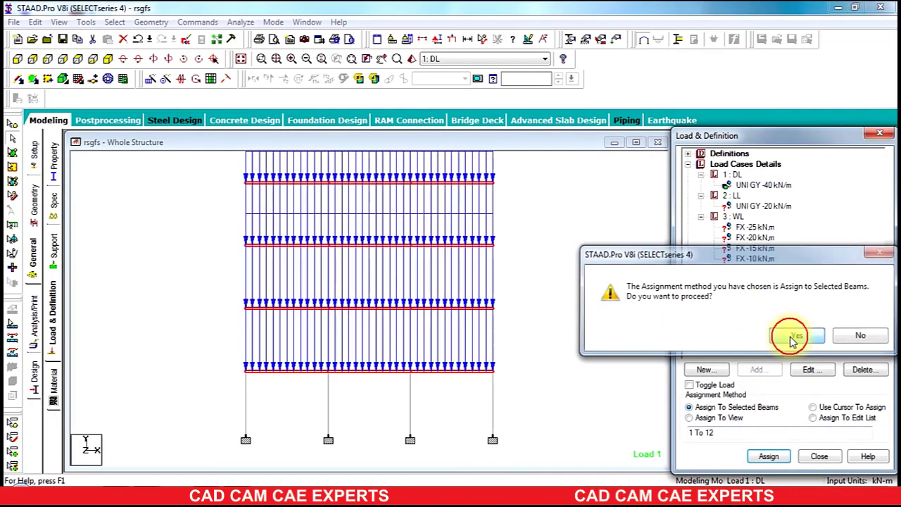
# Step: Assign the LL -20 kN/m uniform load to the same twelve horizontal beams
pyautogui.click(750, 205)
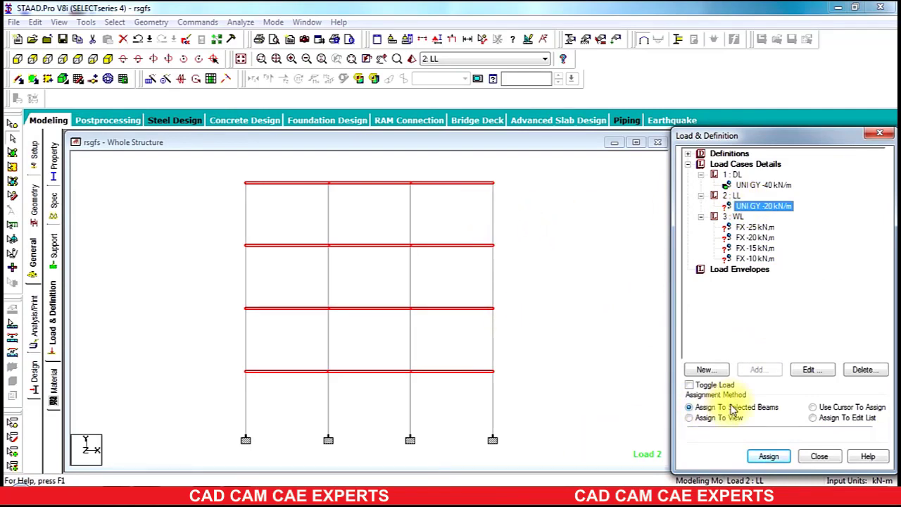
pyautogui.click(768, 456)
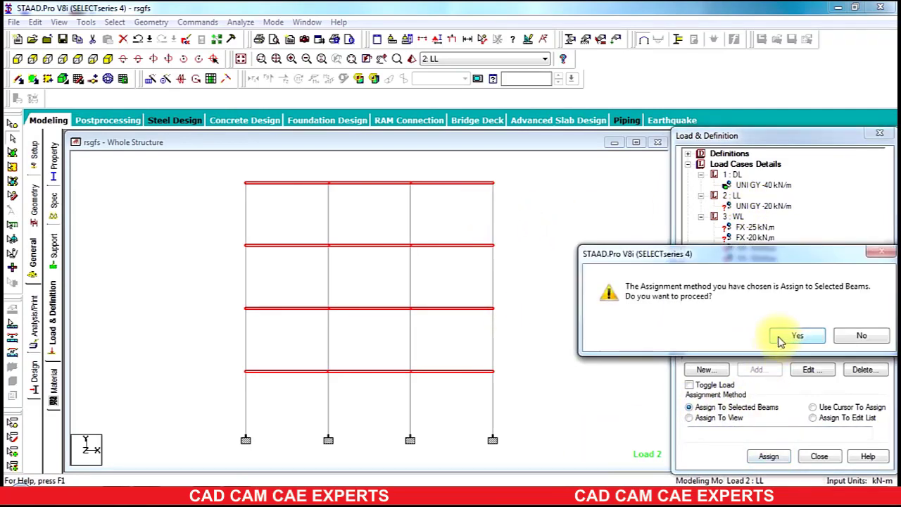
pyautogui.click(782, 339)
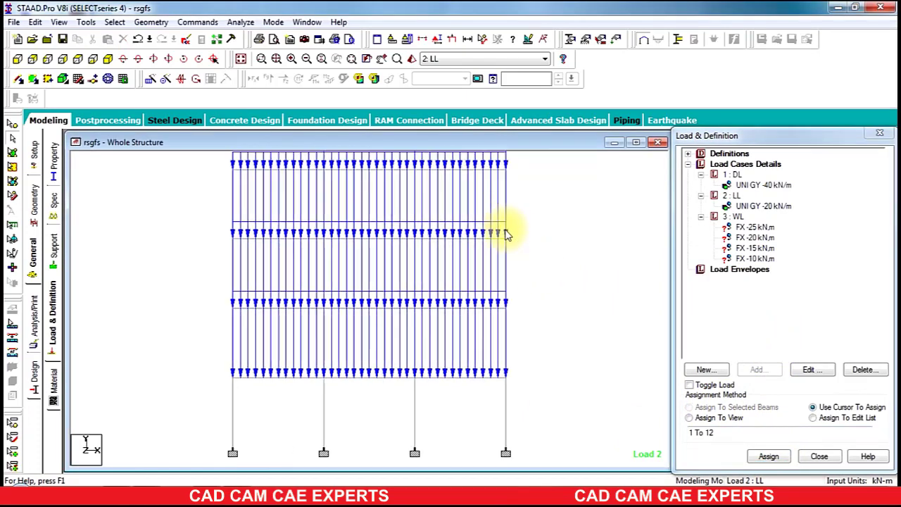
pyautogui.scroll(-5, 519, 267)
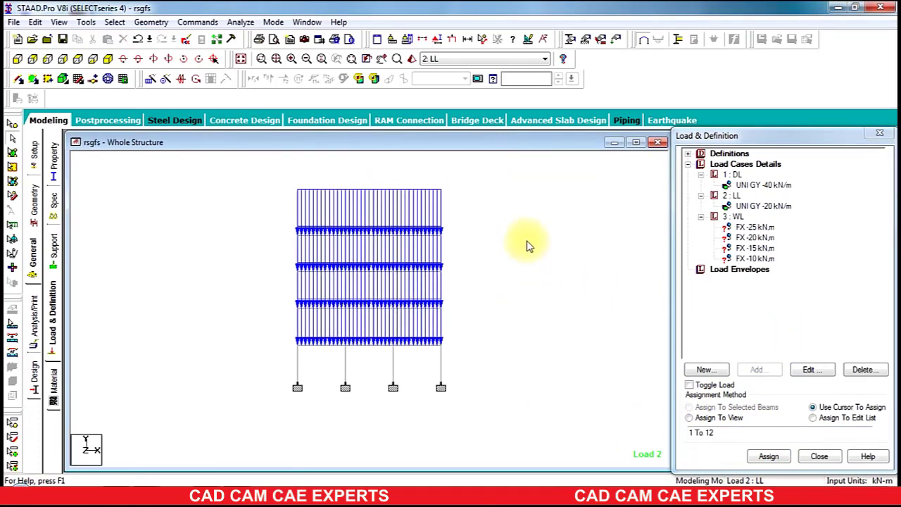
pyautogui.scroll(3, 529, 246)
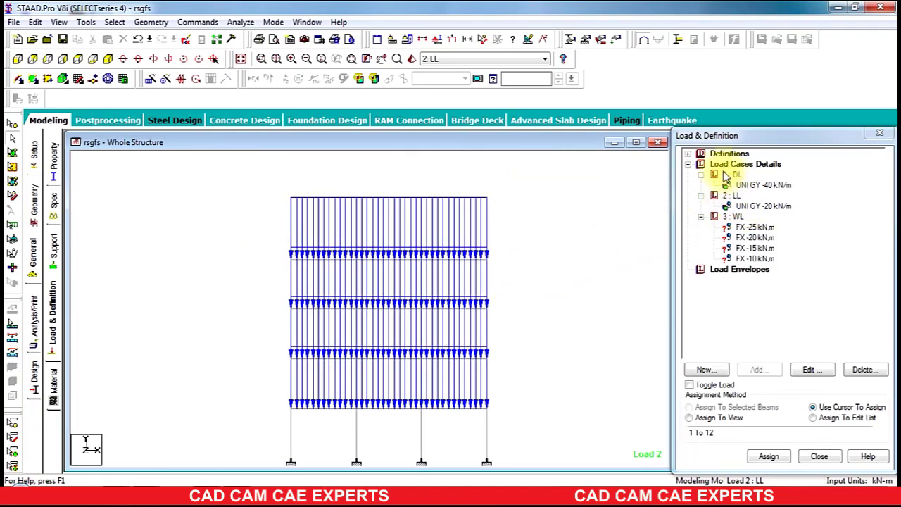
# Step: Assign the -25 kN FX wind load to the top-left node, then pick -20 kN and the node below
pyautogui.click(748, 228)
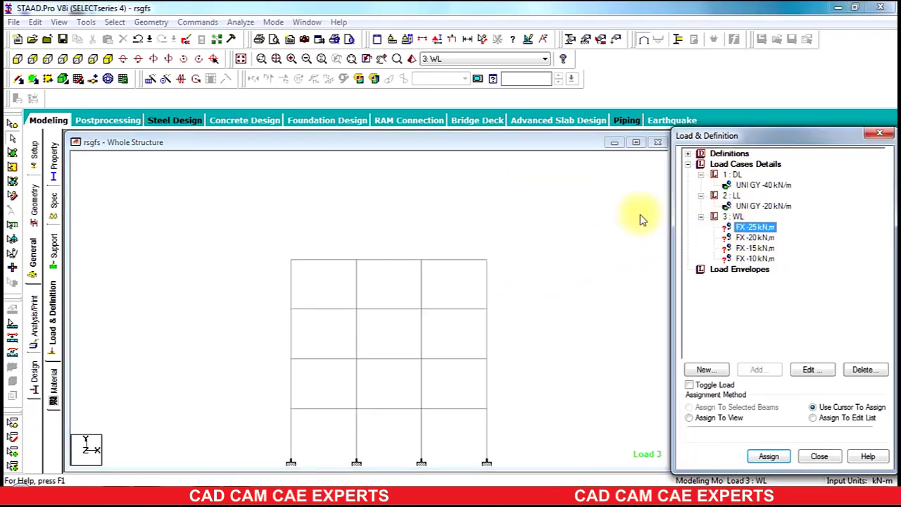
pyautogui.click(14, 125)
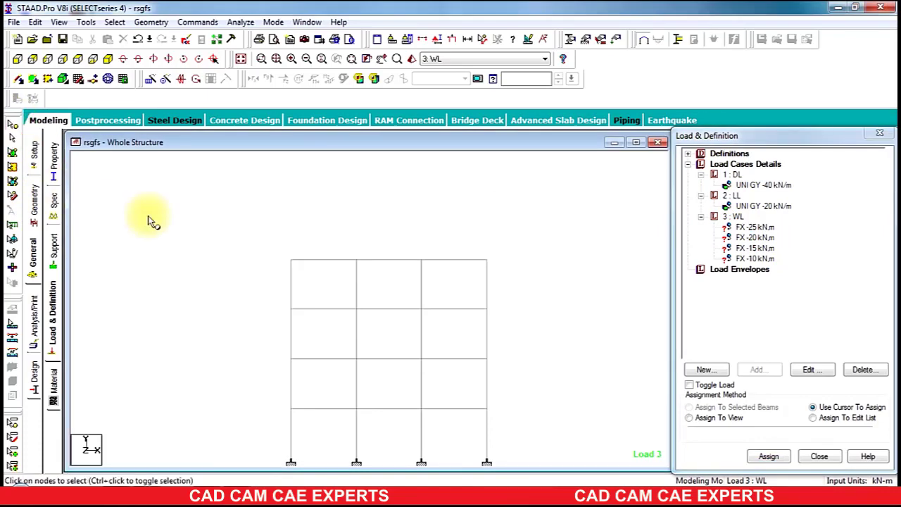
pyautogui.click(291, 260)
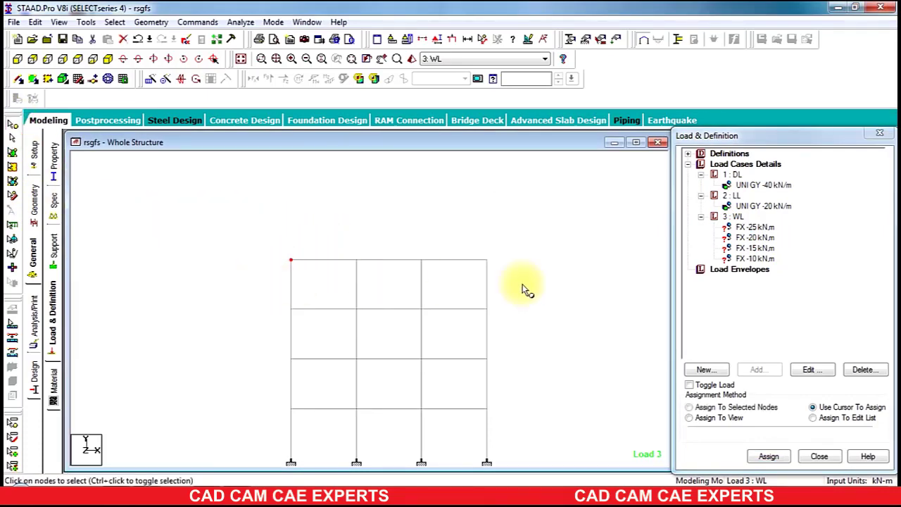
pyautogui.click(732, 408)
pyautogui.click(774, 457)
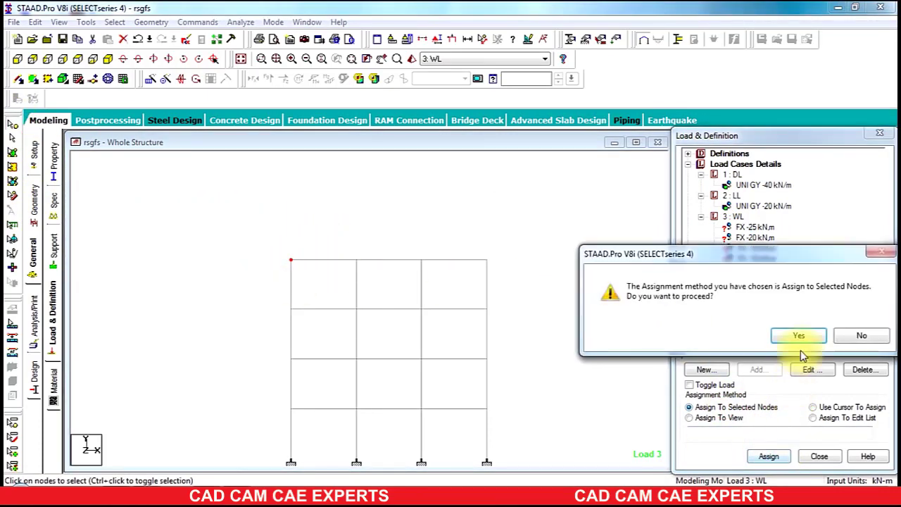
pyautogui.click(797, 335)
pyautogui.click(748, 238)
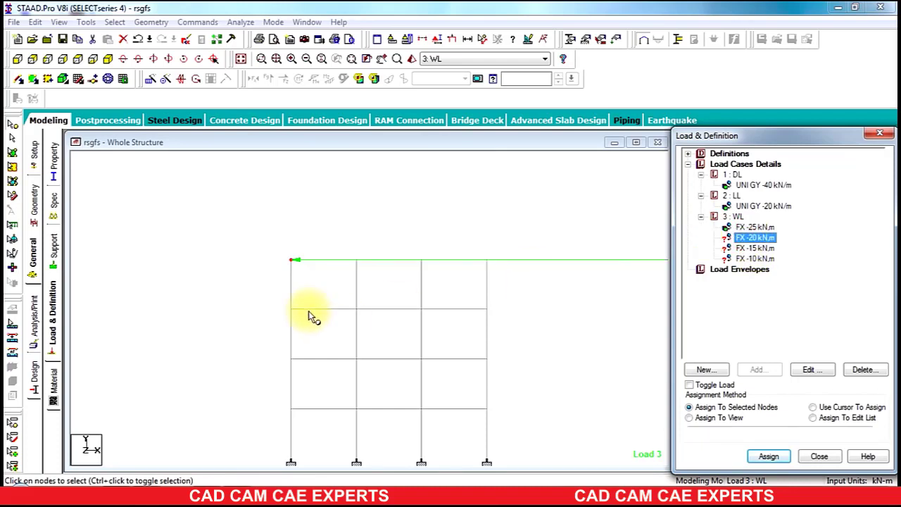
pyautogui.moveTo(308, 296); pyautogui.dragTo(257, 324)
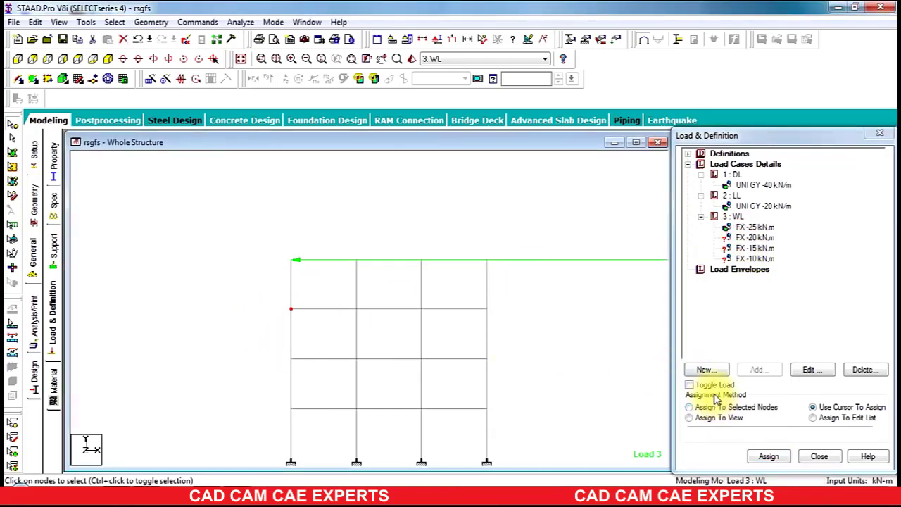
# Step: Change the -25 kN WL node load to +25 kN Fx and check the frame sketch
pyautogui.click(767, 227)
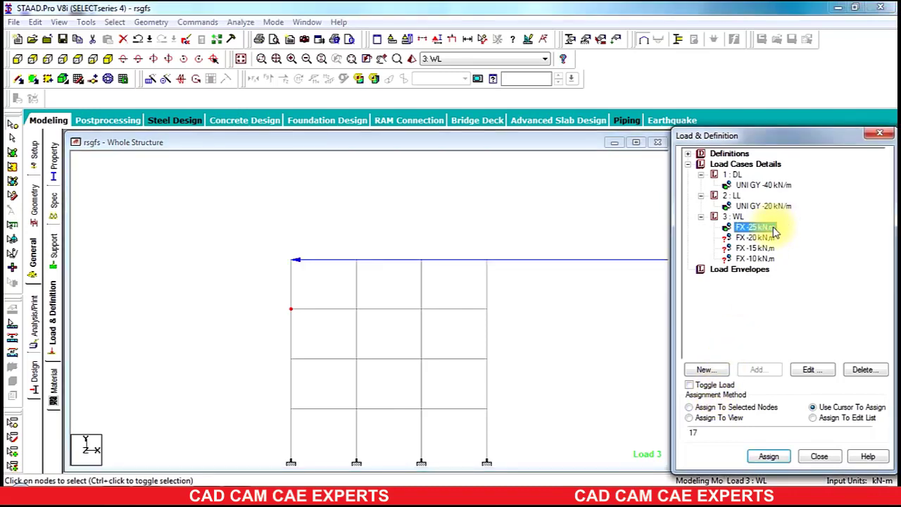
pyautogui.click(830, 375)
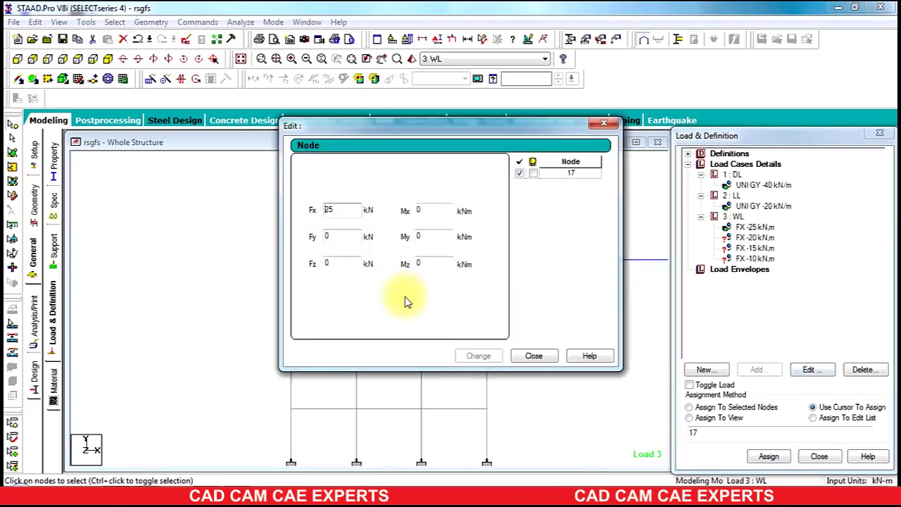
pyautogui.click(469, 357)
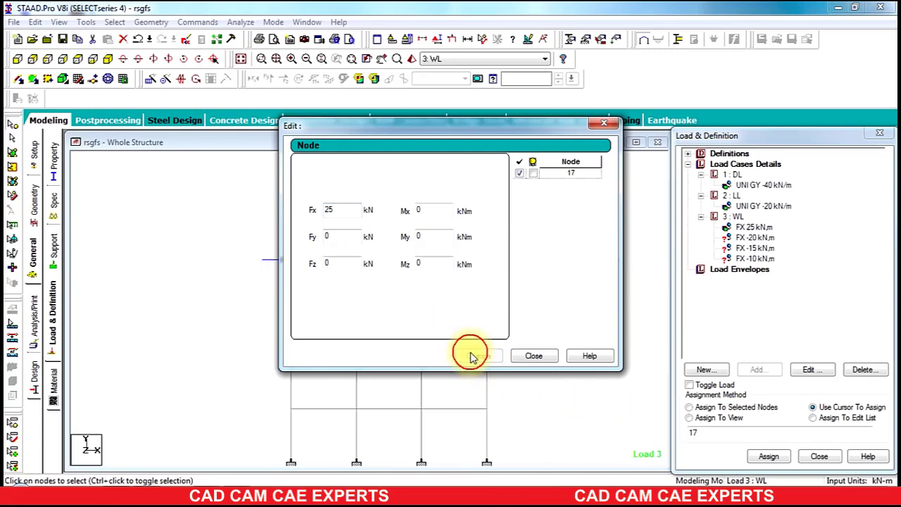
pyautogui.click(533, 357)
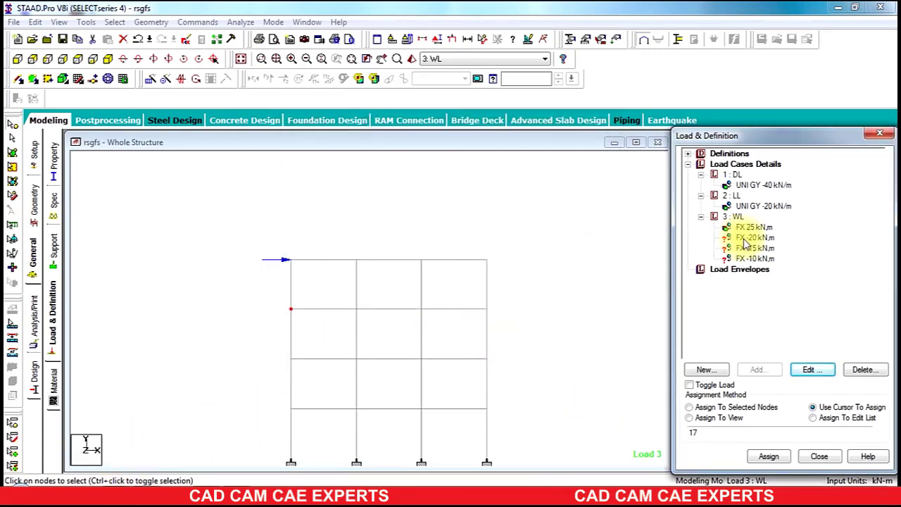
pyautogui.click(214, 481)
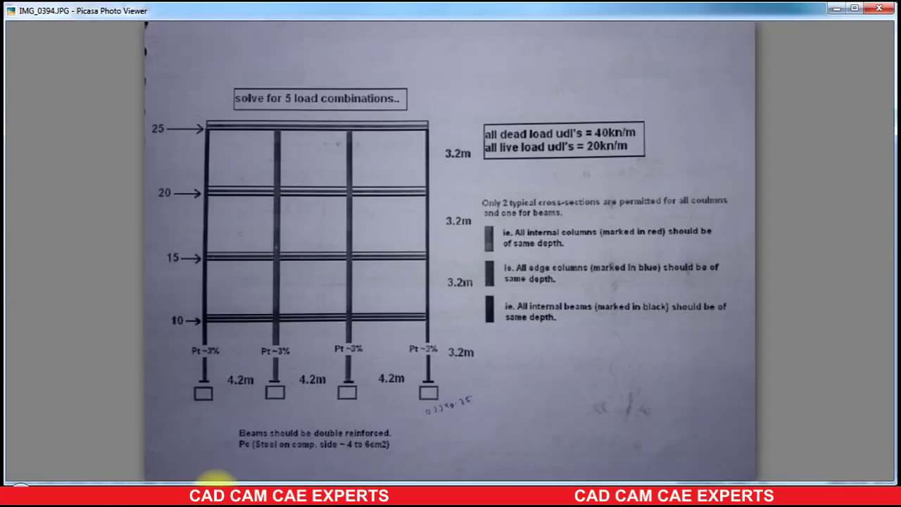
pyautogui.click(215, 480)
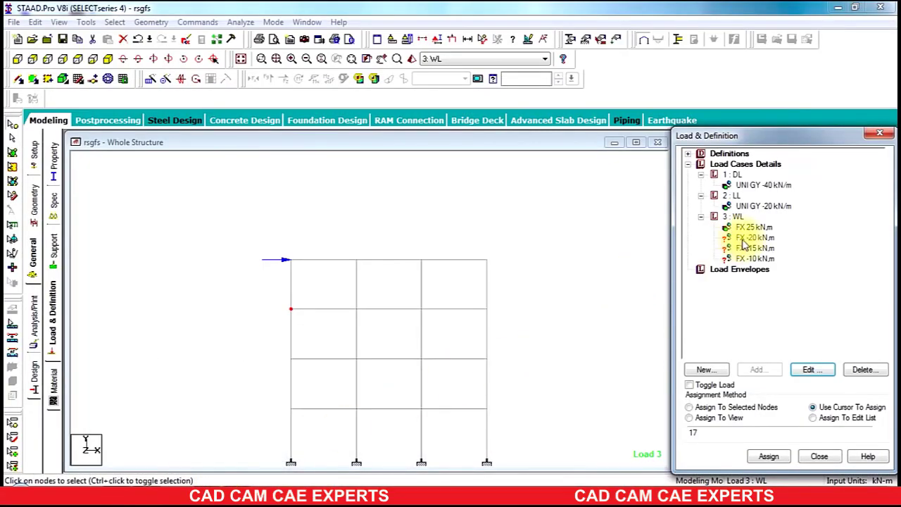
# Step: Make the -20 and -15 kN wind loads positive, reading 20 and 15 kN
pyautogui.click(755, 238)
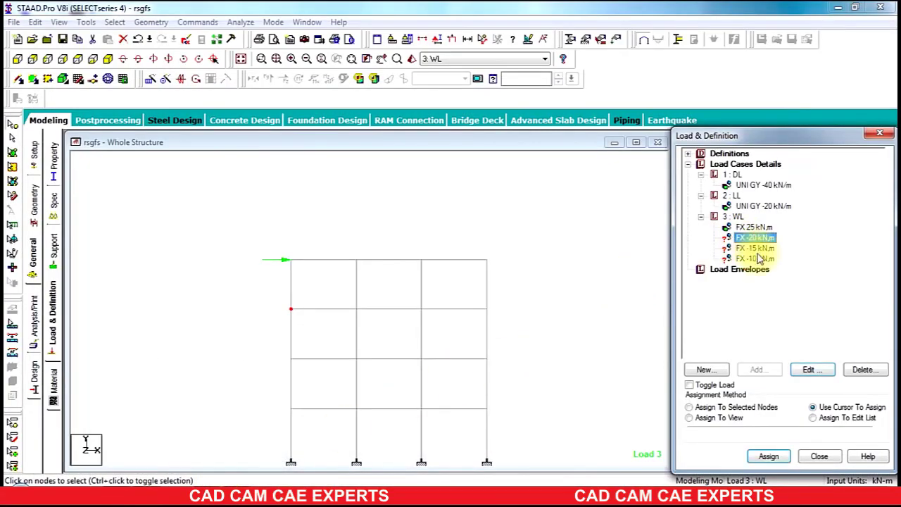
pyautogui.click(812, 373)
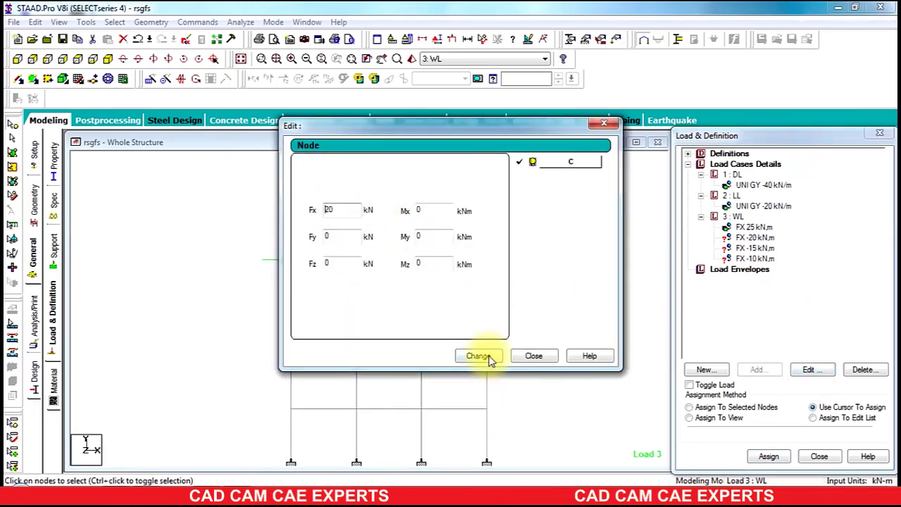
pyautogui.click(535, 355)
pyautogui.click(750, 248)
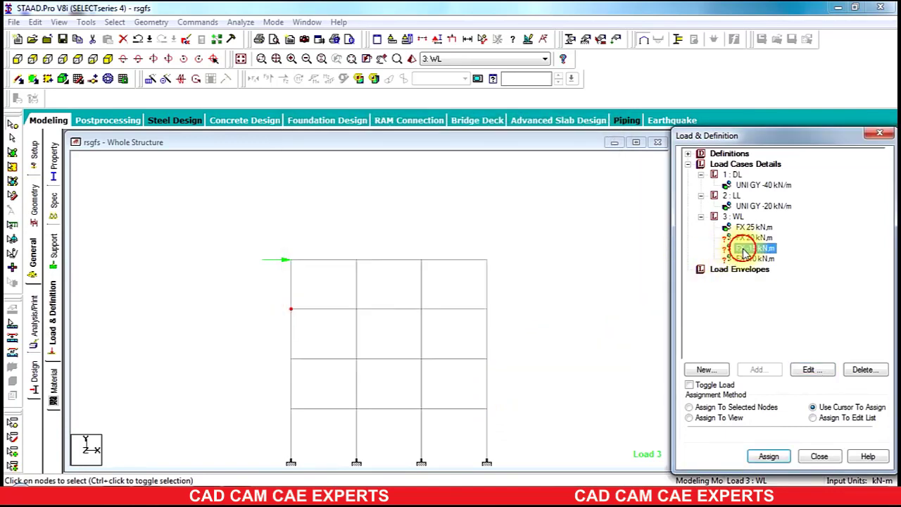
pyautogui.click(811, 371)
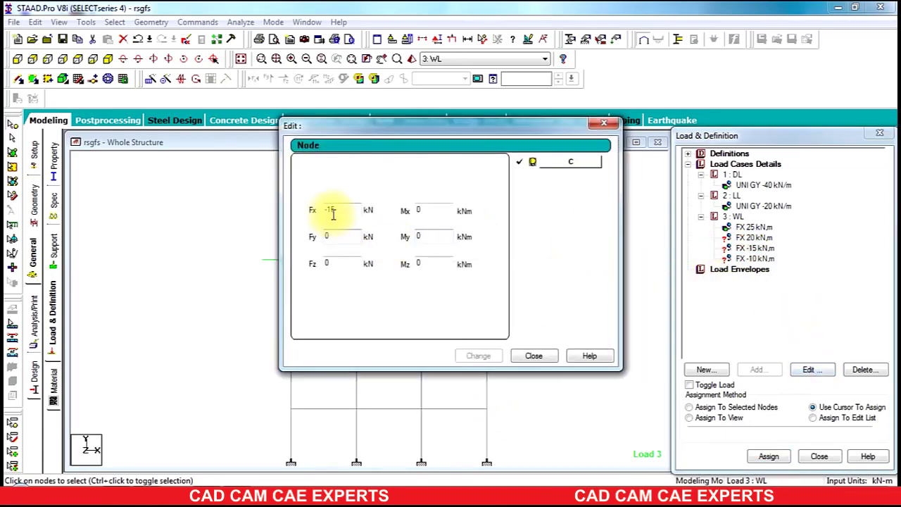
pyautogui.click(331, 210)
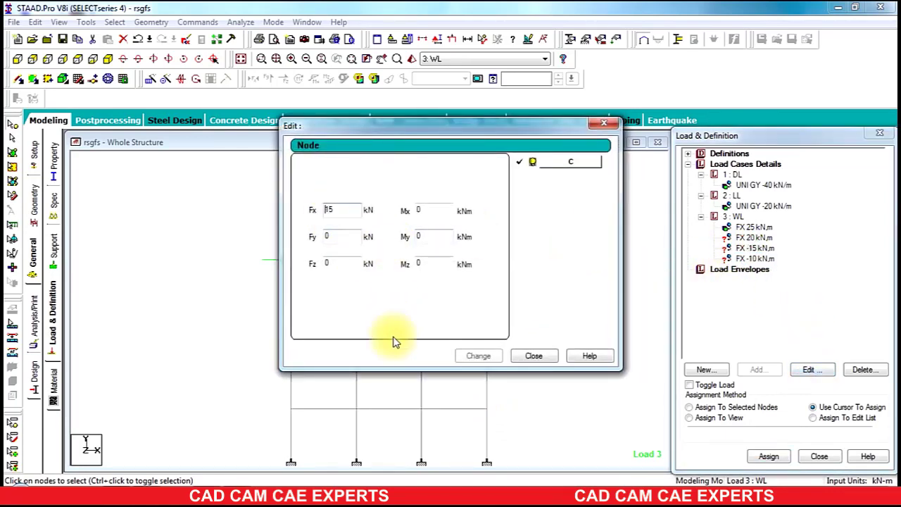
pyautogui.click(478, 355)
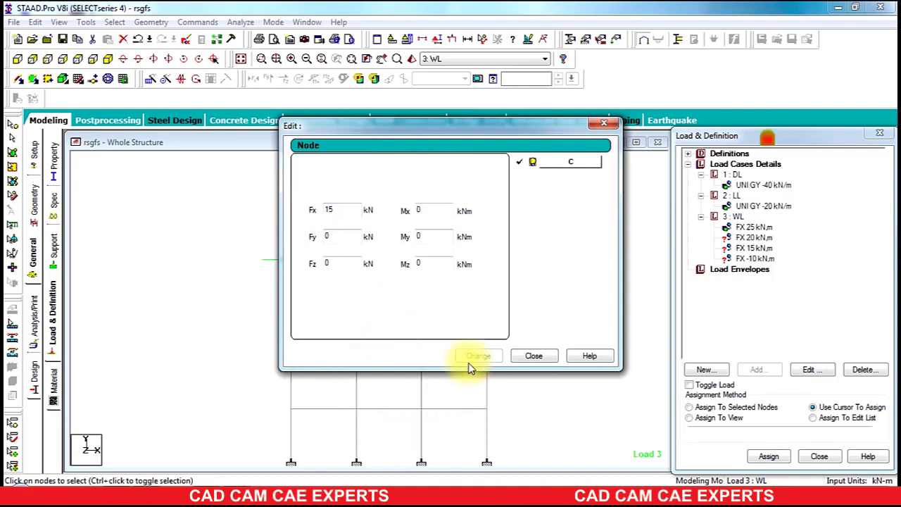
pyautogui.click(533, 356)
# Step: Edit the -10 kN wind load so it reads 10 kN
pyautogui.click(753, 259)
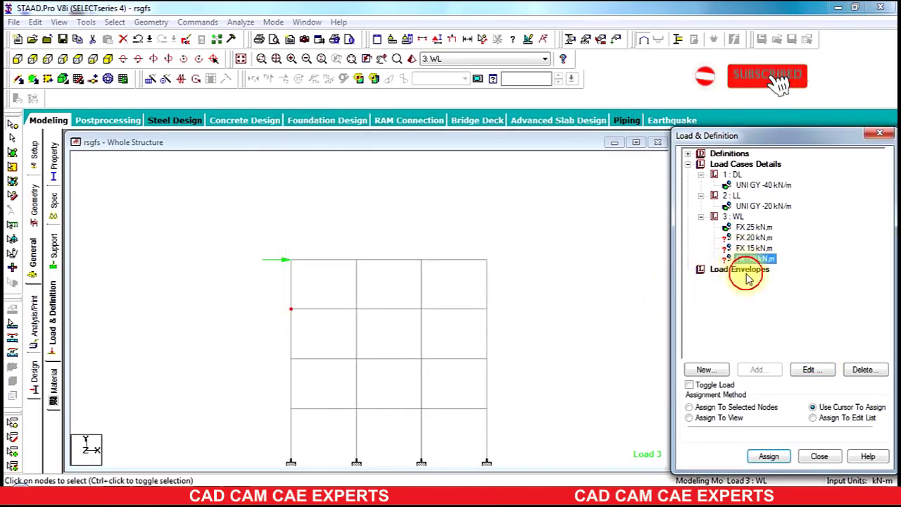
pyautogui.click(811, 371)
pyautogui.moveTo(328, 206); pyautogui.dragTo(332, 210)
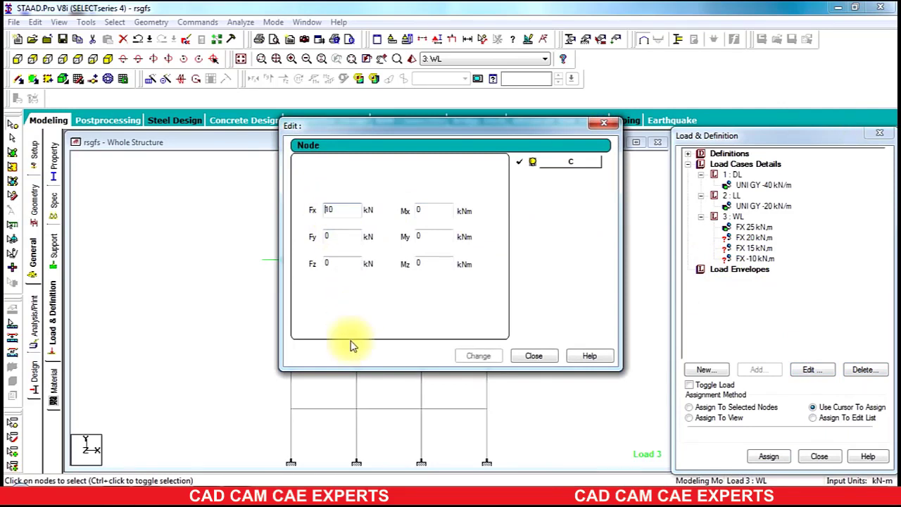
pyautogui.click(534, 357)
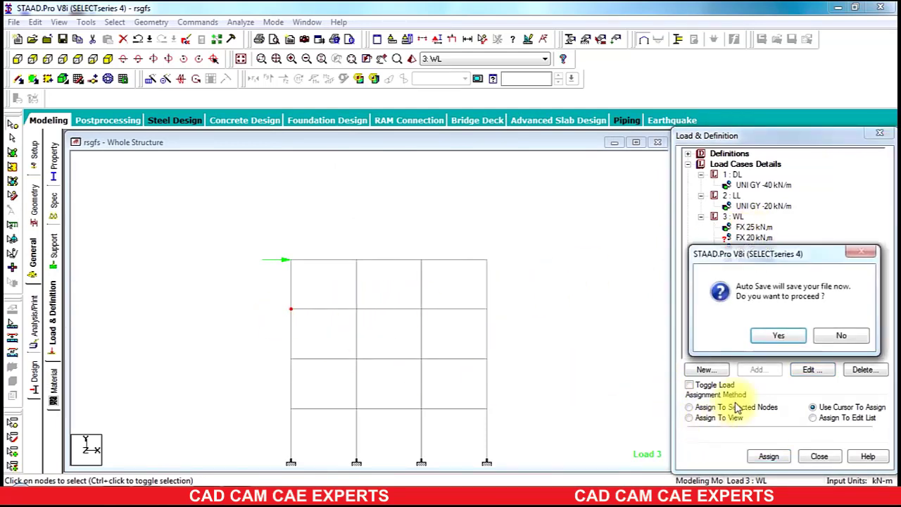
# Step: Decline Auto Save and assign the 20 kN wind load to the selected left-column joint
pyautogui.click(838, 332)
pyautogui.click(737, 407)
pyautogui.click(768, 457)
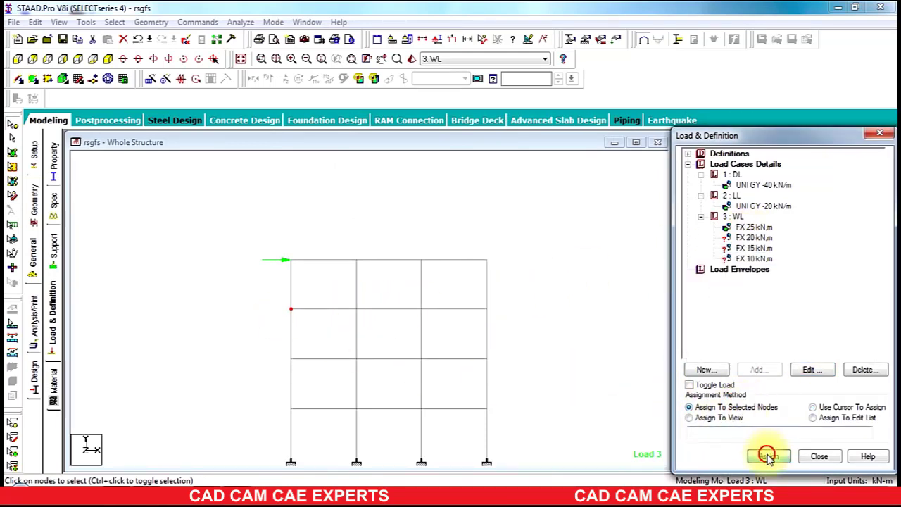
pyautogui.click(798, 336)
# Step: Assign the 15 kN wind load to the left-column joint one floor lower
pyautogui.click(741, 250)
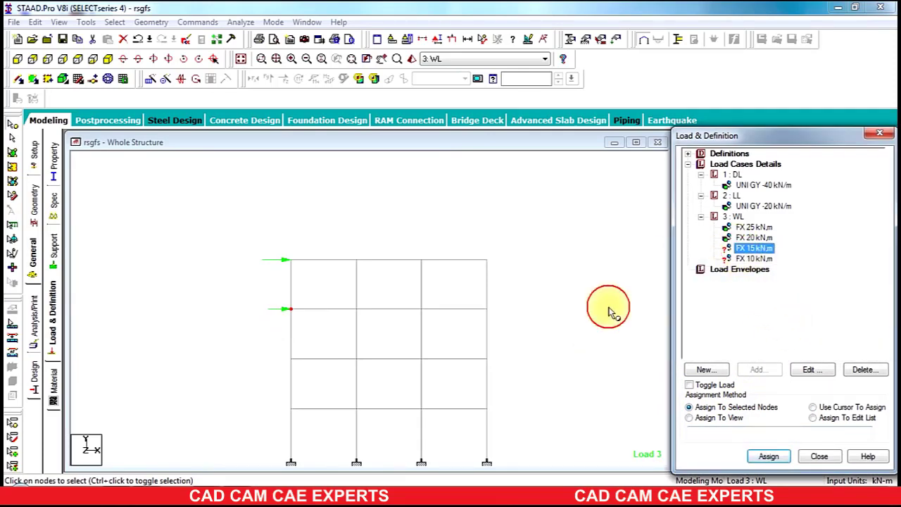
pyautogui.click(309, 345)
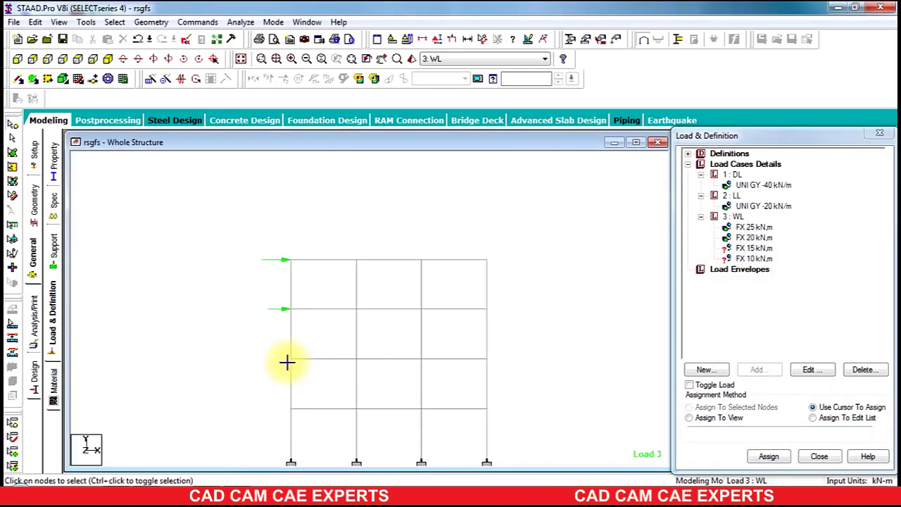
pyautogui.click(276, 367)
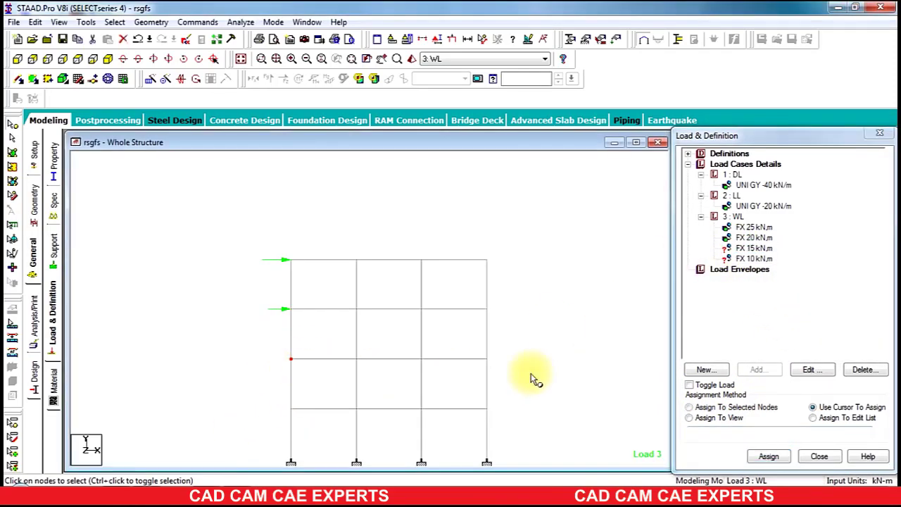
pyautogui.click(691, 407)
pyautogui.click(769, 456)
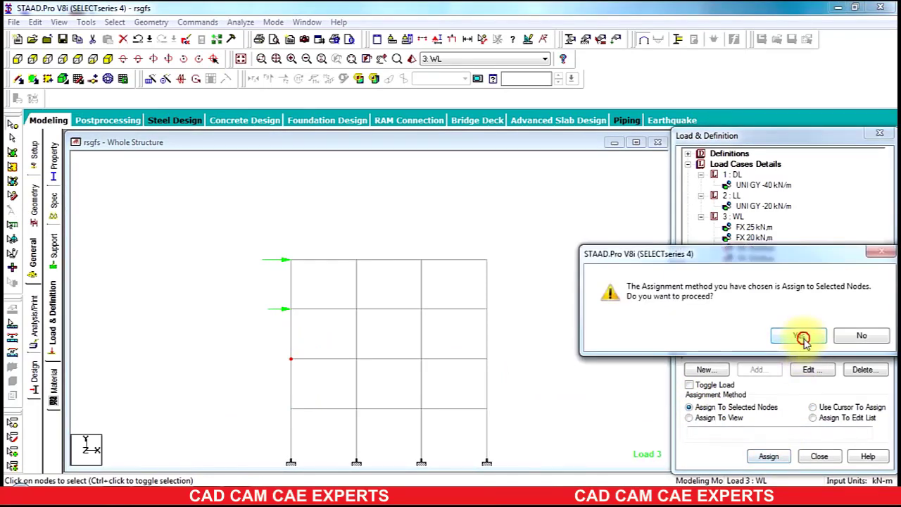
pyautogui.click(802, 336)
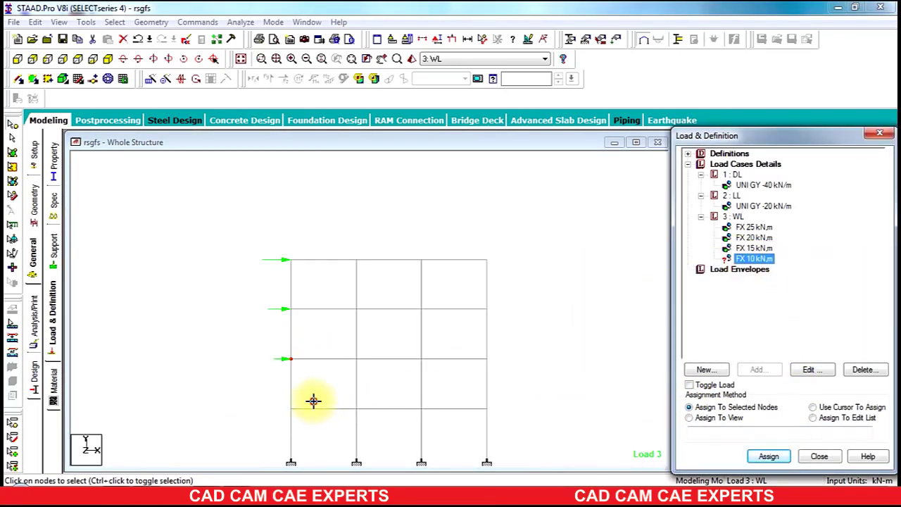
# Step: Assign the 10 kN wind load to the next left-column joint down
pyautogui.click(313, 401)
pyautogui.click(690, 407)
pyautogui.click(771, 458)
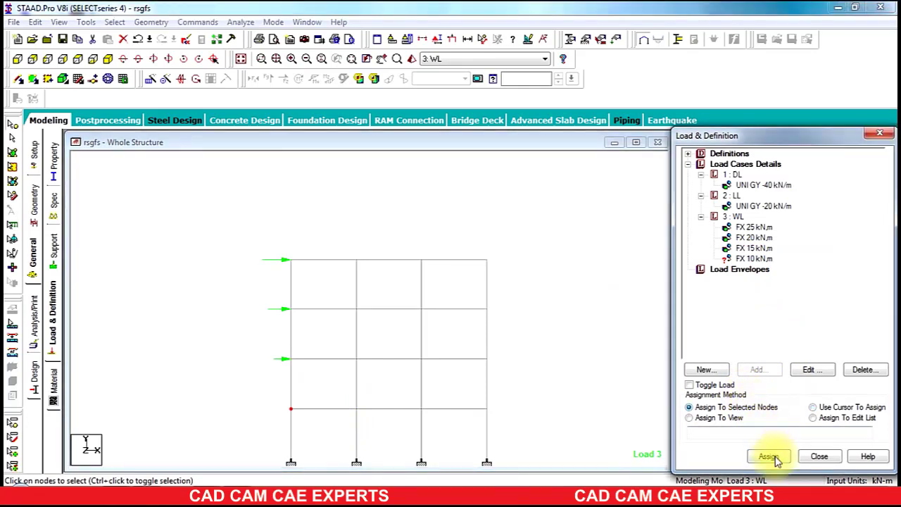
pyautogui.click(791, 338)
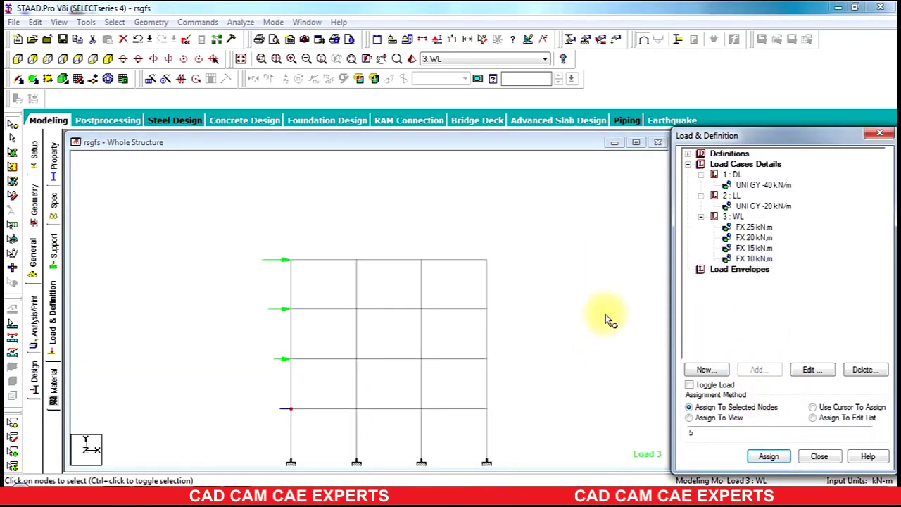
# Step: Clear the joint selection and collapse the DL, LL and WL load cases
pyautogui.click(596, 308)
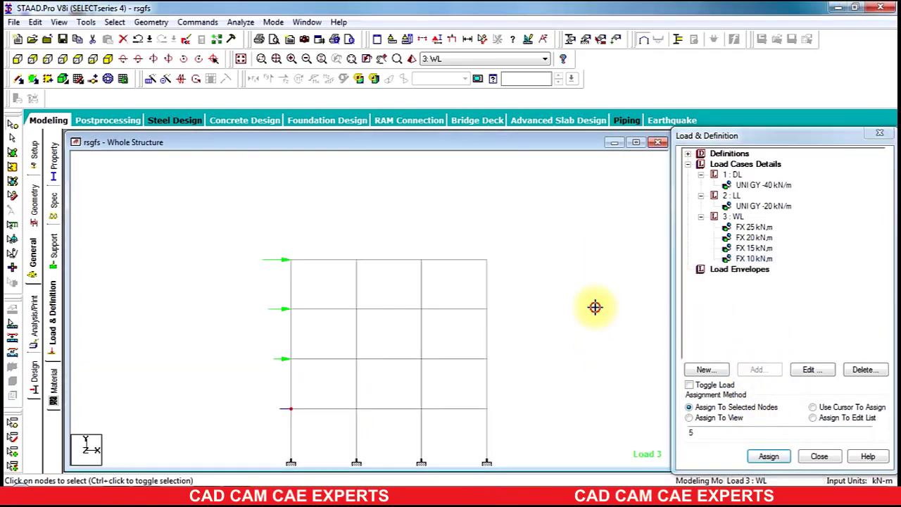
pyautogui.click(701, 174)
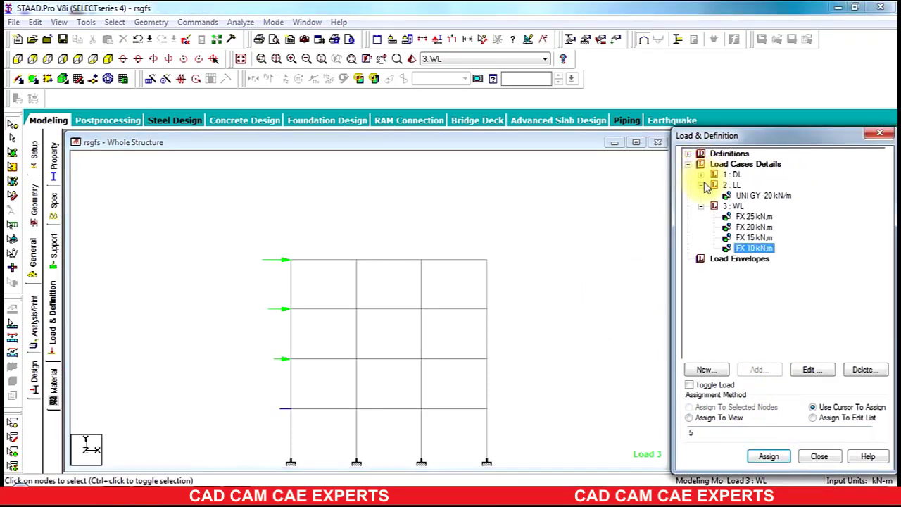
pyautogui.click(700, 185)
pyautogui.click(701, 195)
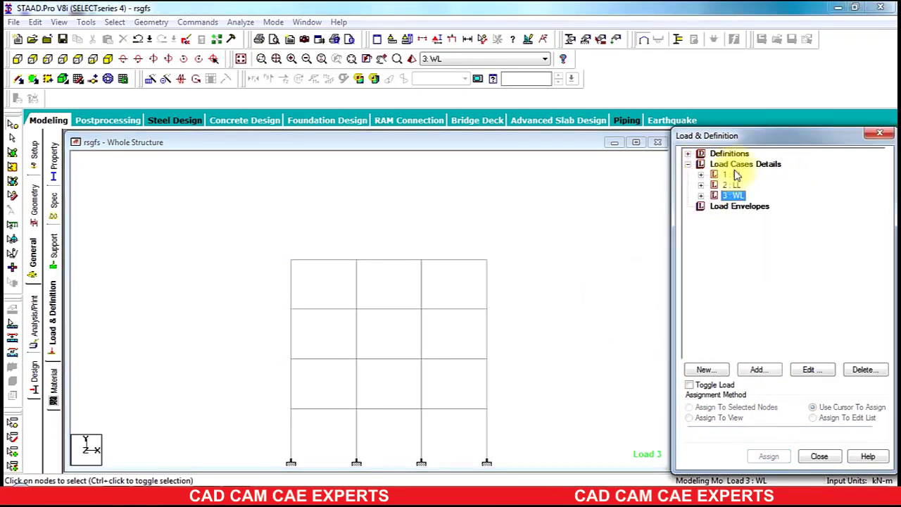
# Step: Add combination 4 named 'DL+LL' with load cases DL and LL at factor 1.5
pyautogui.click(741, 165)
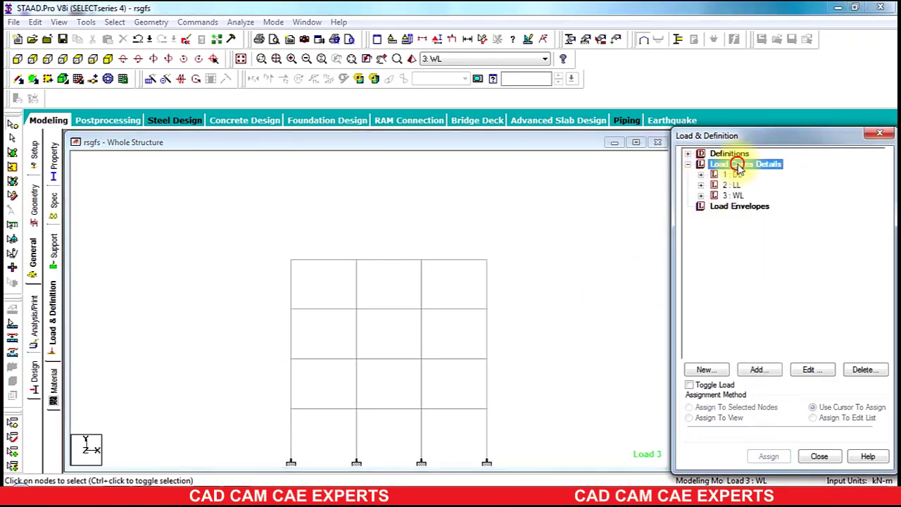
pyautogui.click(758, 371)
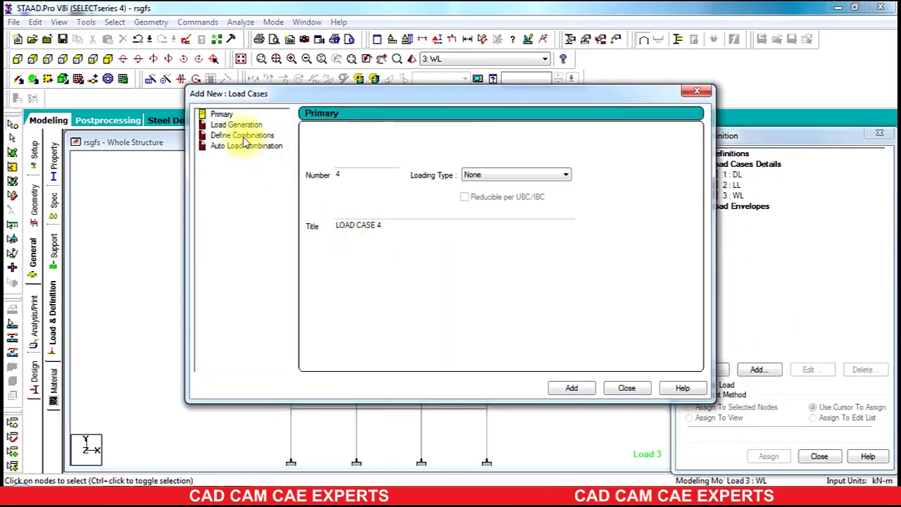
pyautogui.click(243, 136)
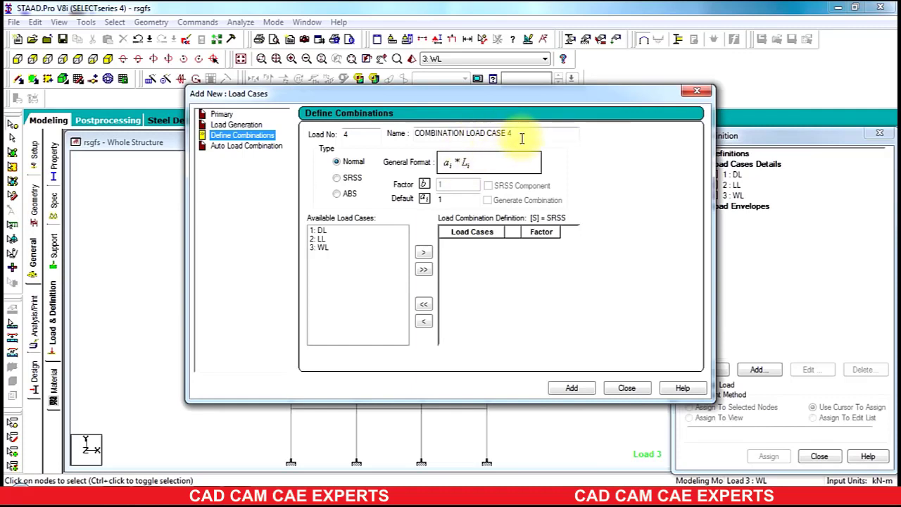
pyautogui.moveTo(517, 133); pyautogui.dragTo(250, 195)
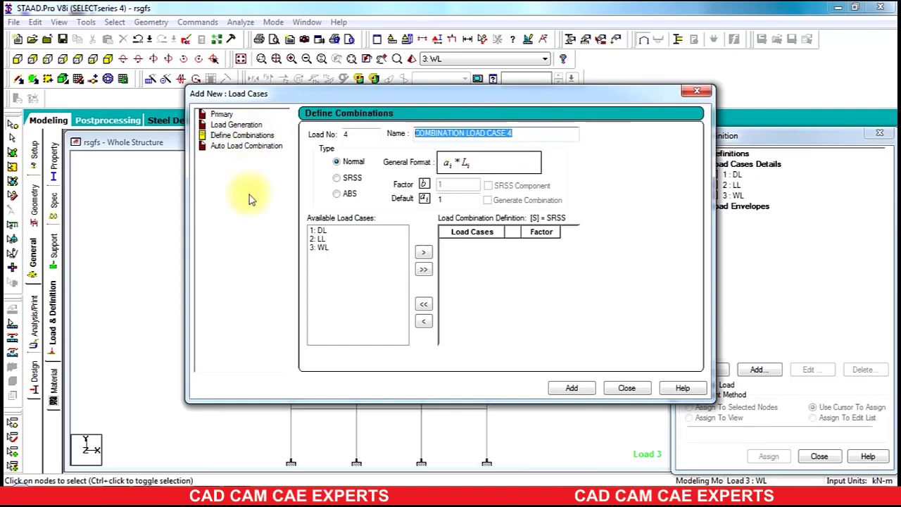
pyautogui.write('DL+LL')
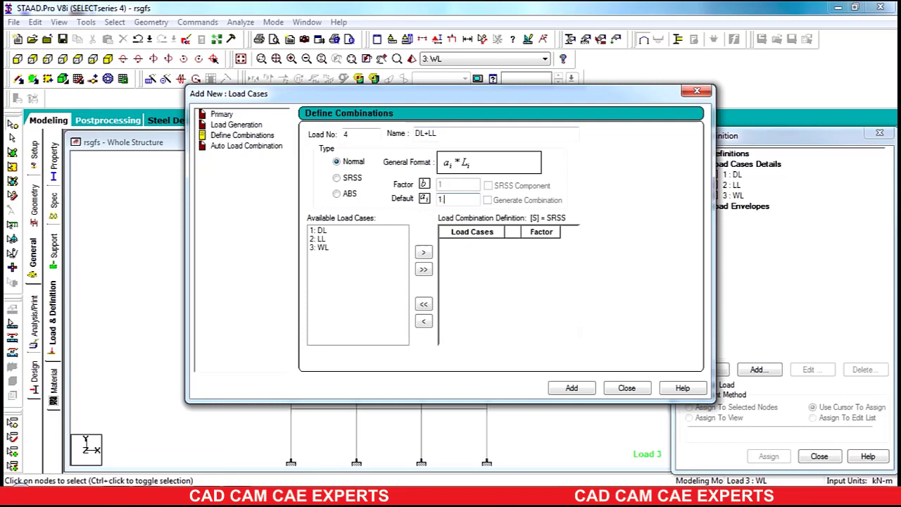
pyautogui.click(331, 233)
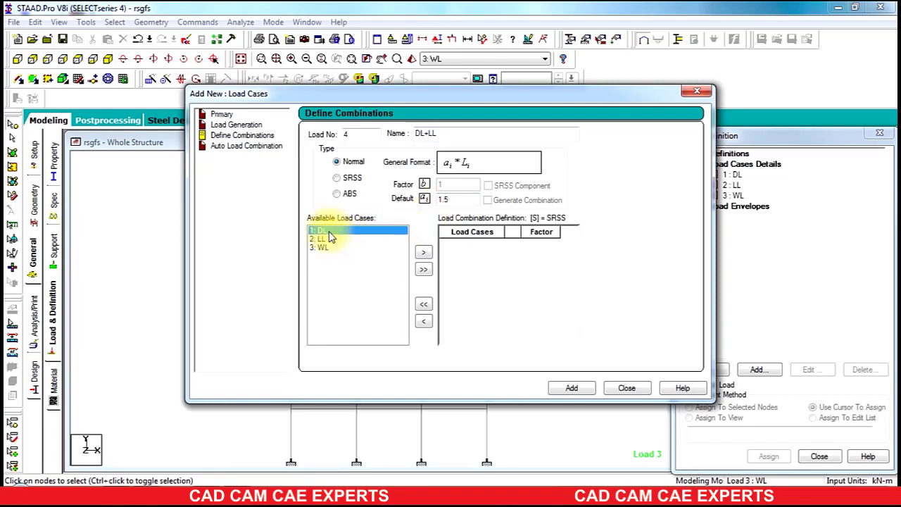
pyautogui.keyDown('shift'); pyautogui.click(320, 240); pyautogui.keyUp('shift')
pyautogui.click(423, 252)
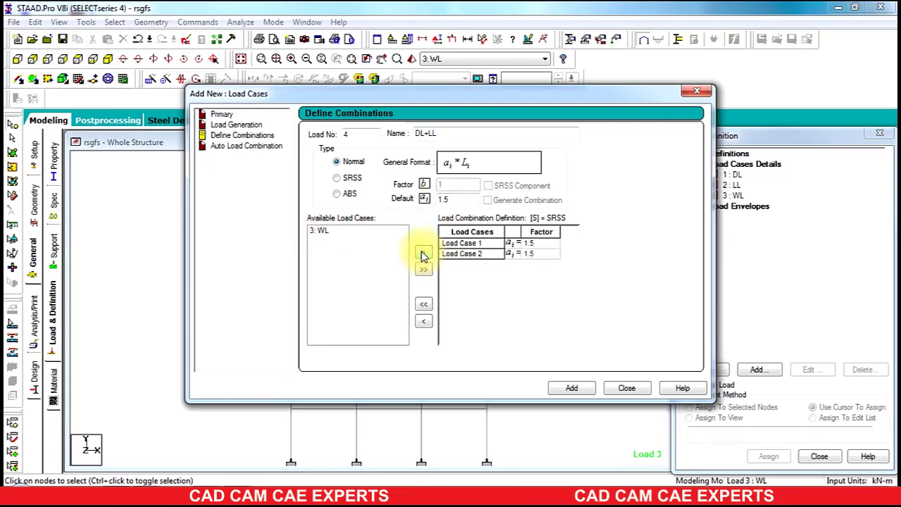
pyautogui.click(582, 393)
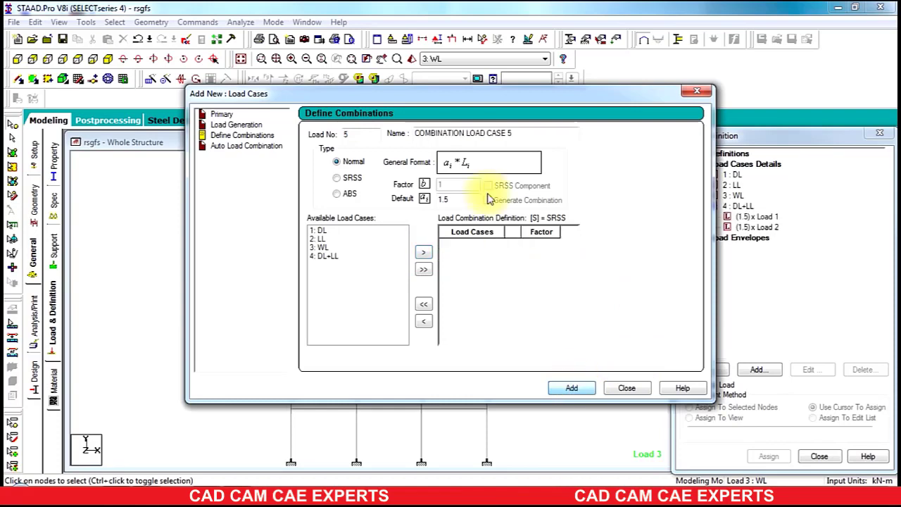
# Step: Add combination 5 'DL+LL+WL' with DL, LL and WL at 1.5, after dismissing an empty-combination error
pyautogui.moveTo(519, 133); pyautogui.dragTo(292, 135)
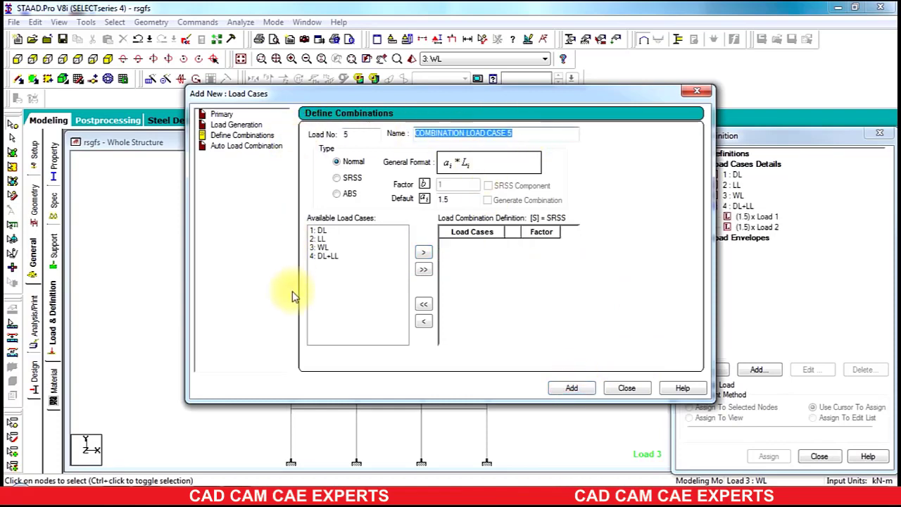
pyautogui.write('DL+LL+WL')
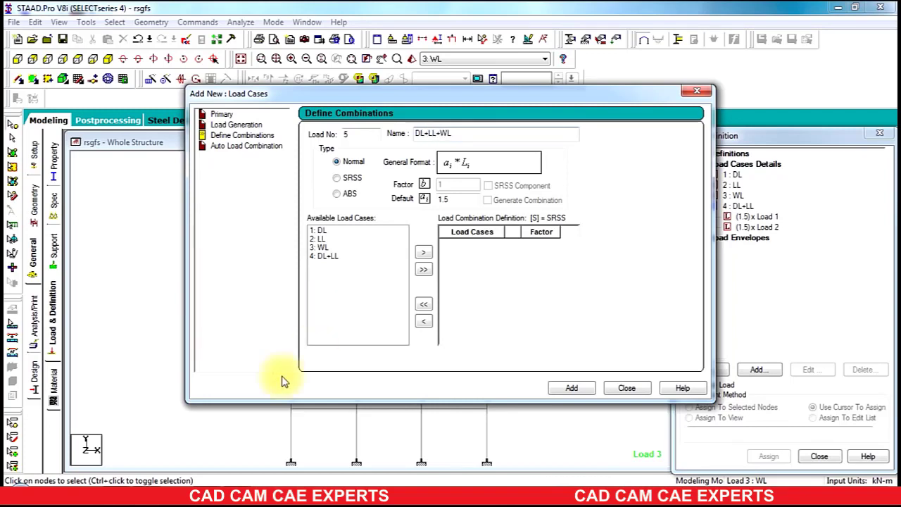
pyautogui.moveTo(323, 235); pyautogui.dragTo(322, 248)
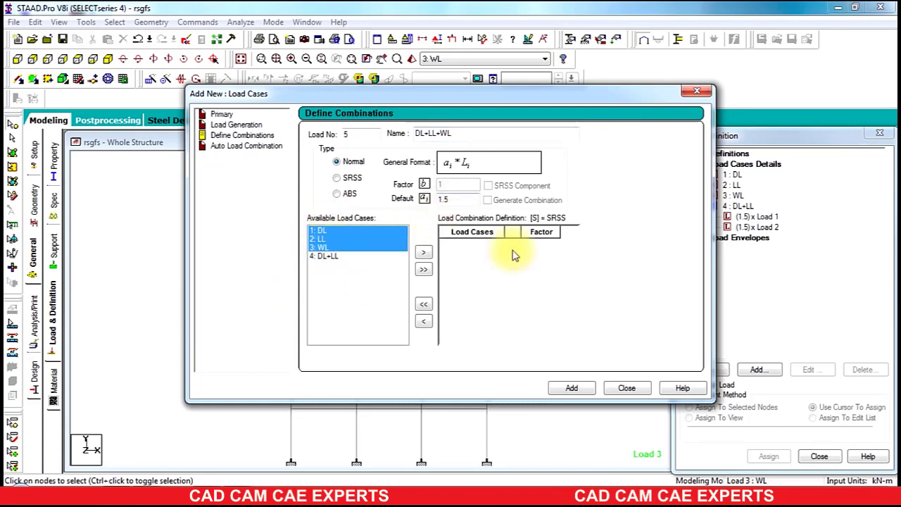
pyautogui.click(574, 390)
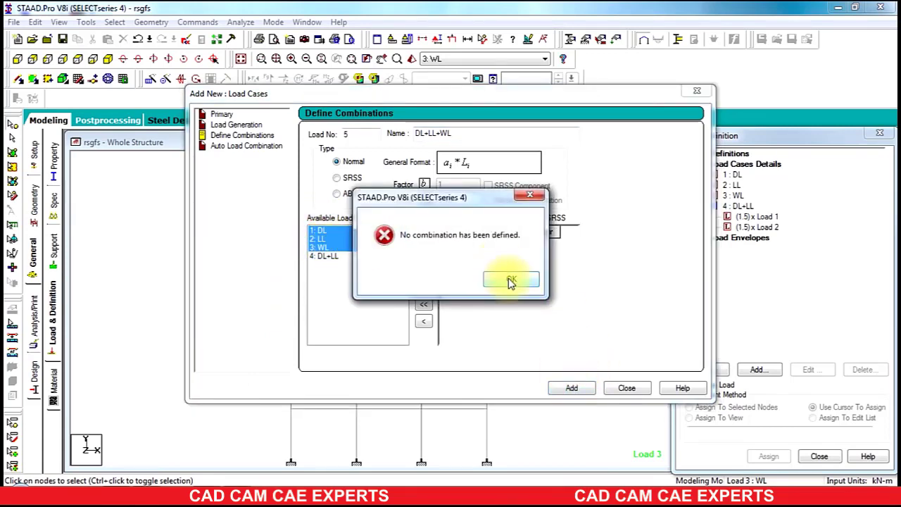
pyautogui.click(511, 280)
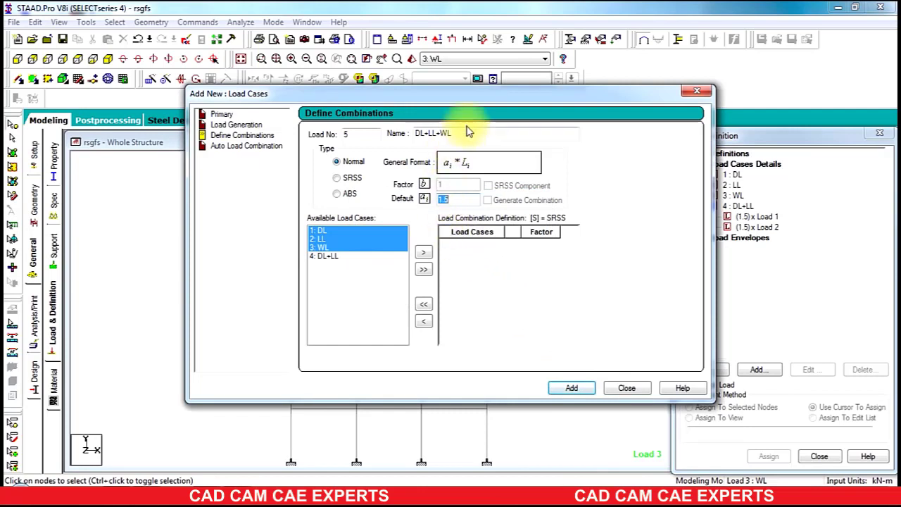
pyautogui.click(423, 252)
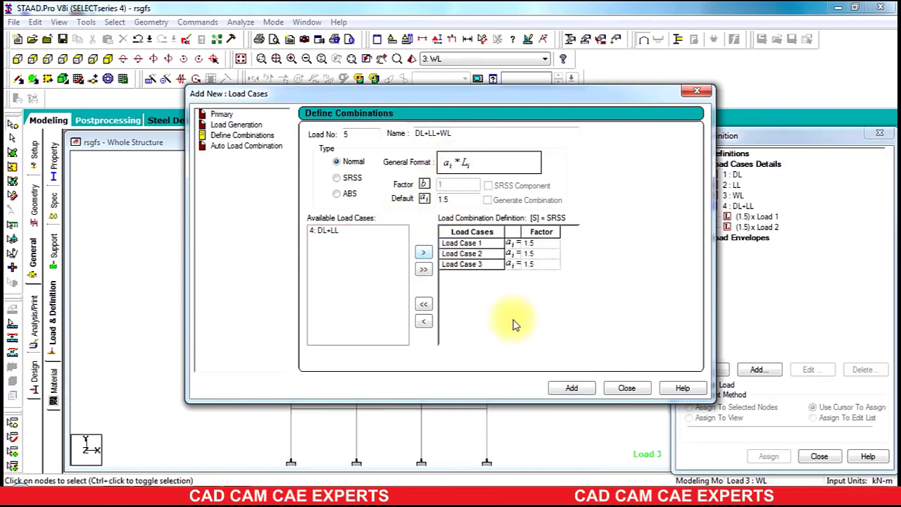
pyautogui.click(564, 389)
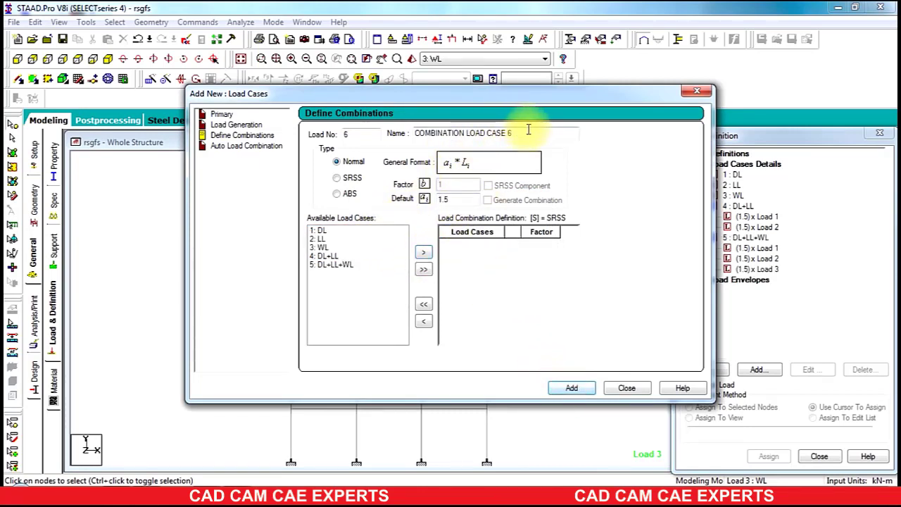
pyautogui.moveTo(527, 131); pyautogui.dragTo(342, 131)
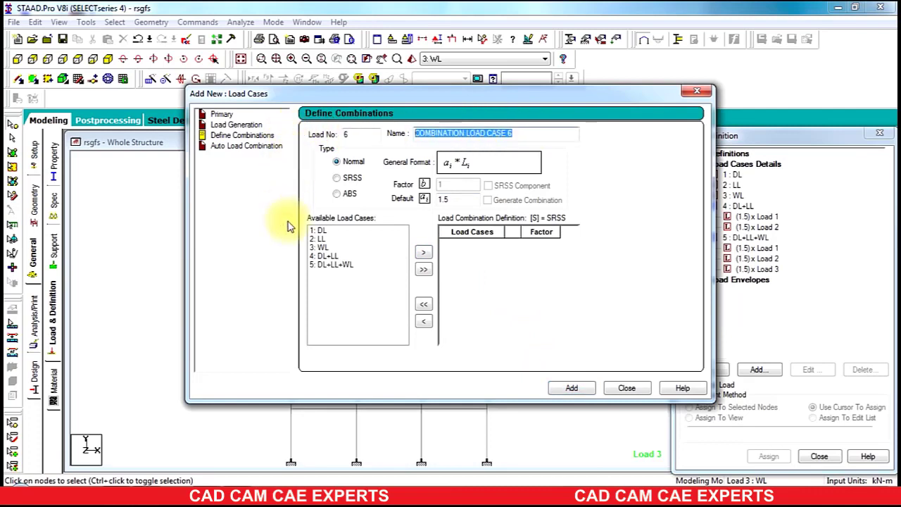
# Step: Create combination 6 'DL+LL-WL' with DL and LL at 1.5 and WL at -1.5
pyautogui.write('DL+LL-WL')
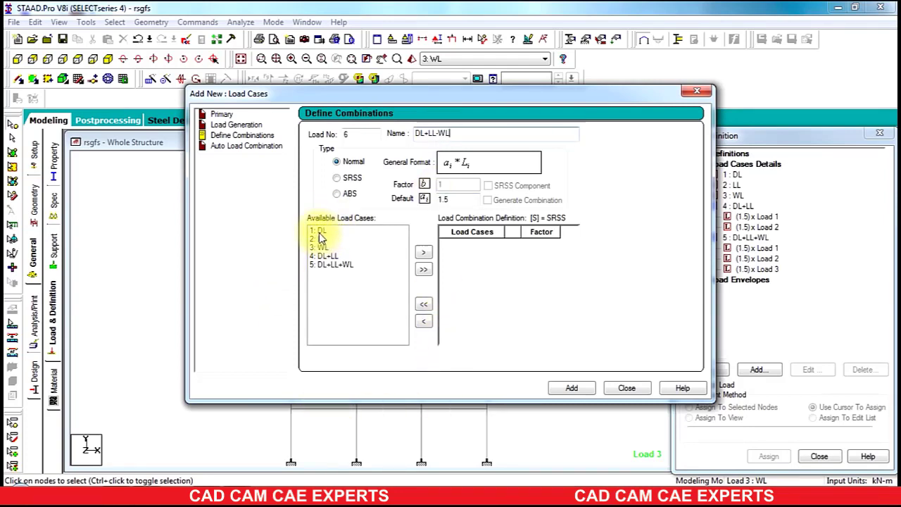
pyautogui.moveTo(319, 234); pyautogui.dragTo(321, 240)
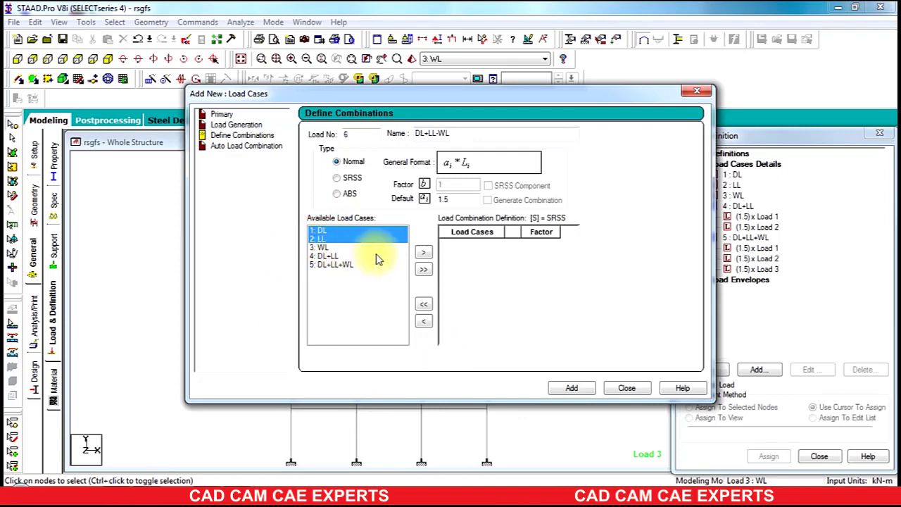
pyautogui.click(423, 255)
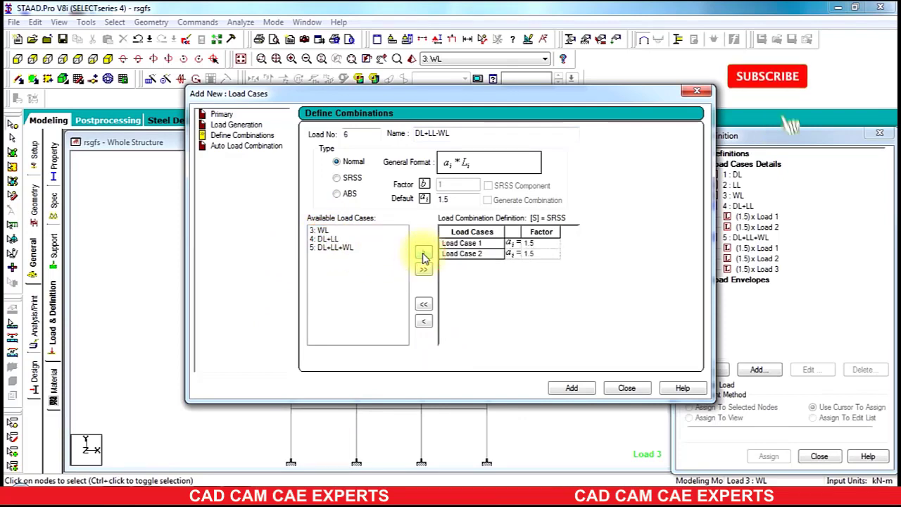
pyautogui.click(322, 231)
pyautogui.click(437, 201)
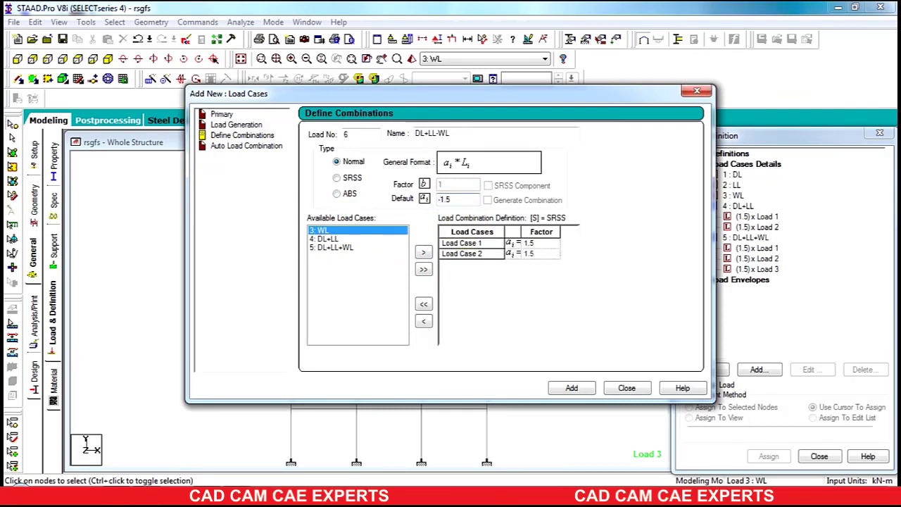
pyautogui.write('-')
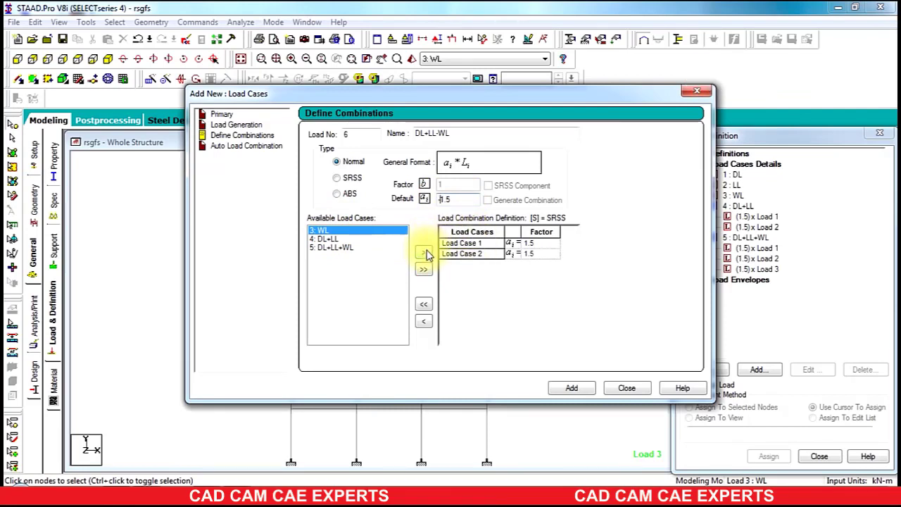
pyautogui.click(423, 257)
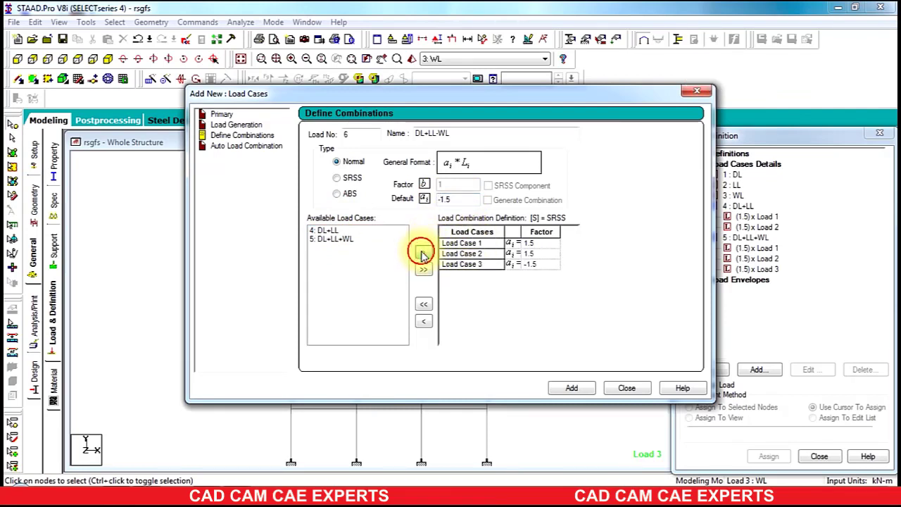
pyautogui.click(572, 388)
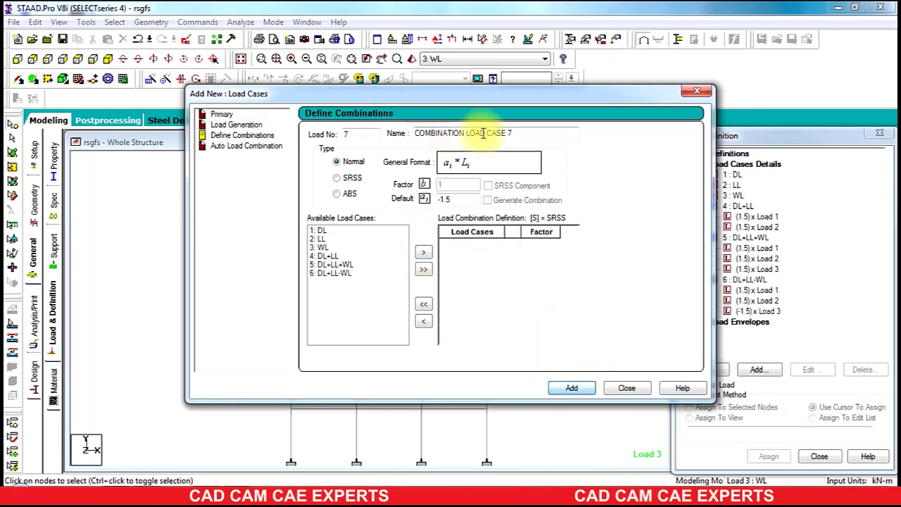
# Step: Add combination 7 'DL+LL+WL' with DL, LL and WL at factor 1.2, then close the window
pyautogui.moveTo(533, 135); pyautogui.dragTo(413, 133)
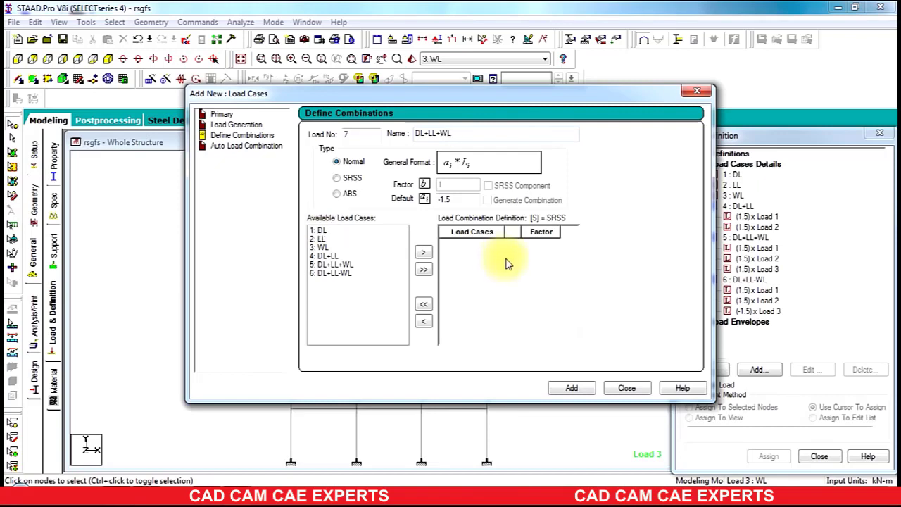
pyautogui.doubleClick(454, 200)
pyautogui.write('1')
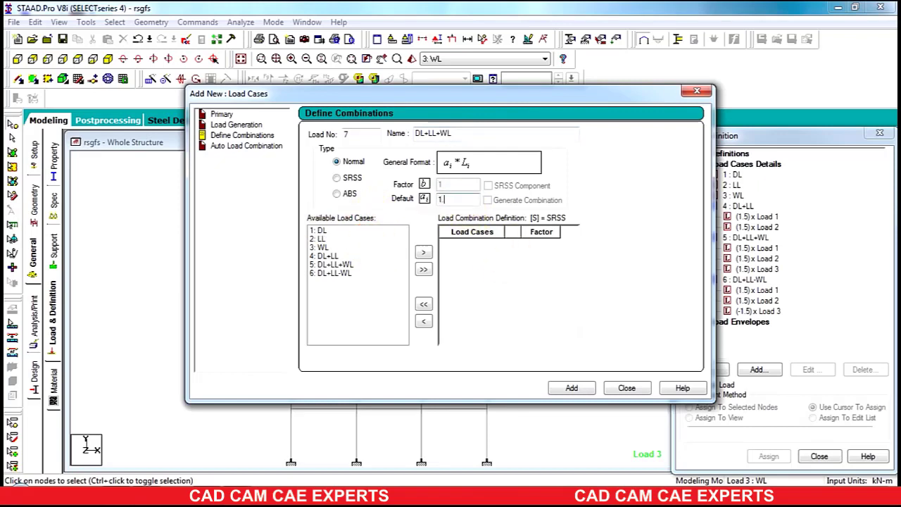
pyautogui.write('.2')
pyautogui.click(333, 232)
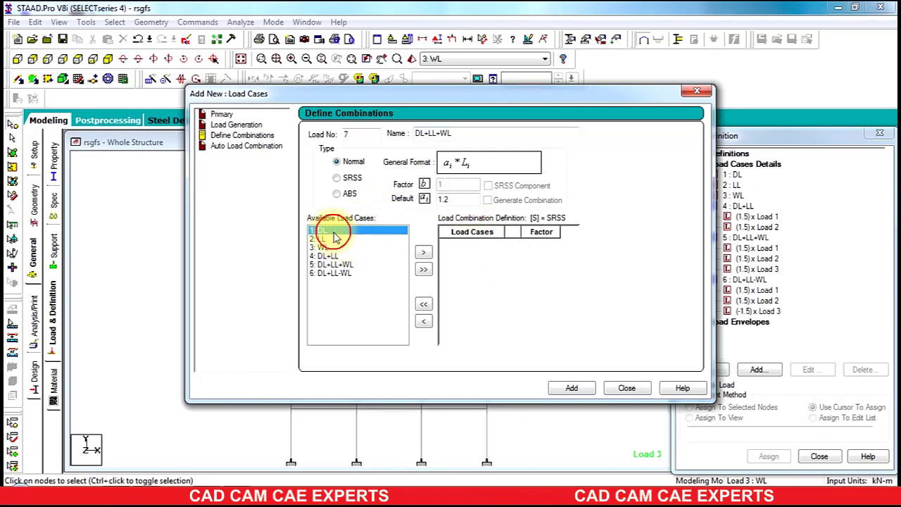
pyautogui.keyDown('ctrl'); pyautogui.click(324, 238); pyautogui.keyUp('ctrl')
pyautogui.keyDown('ctrl'); pyautogui.click(322, 248); pyautogui.keyUp('ctrl')
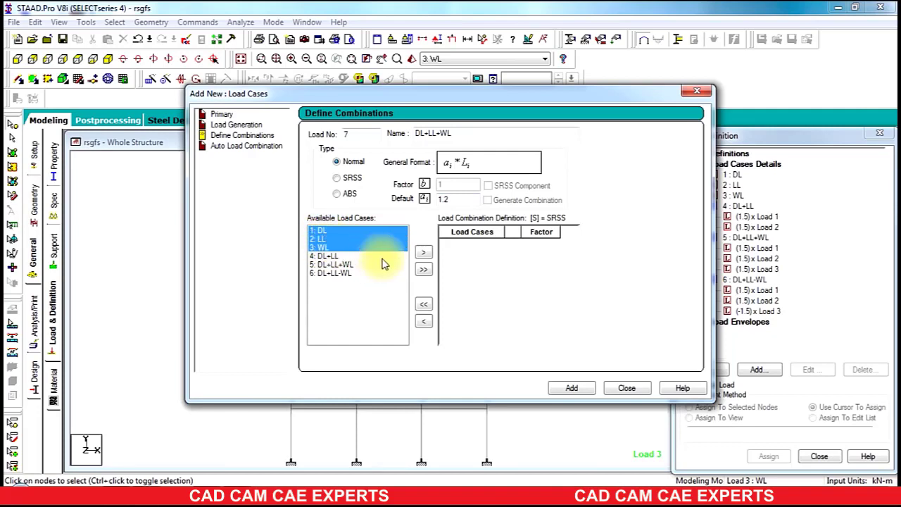
pyautogui.click(423, 252)
pyautogui.click(572, 388)
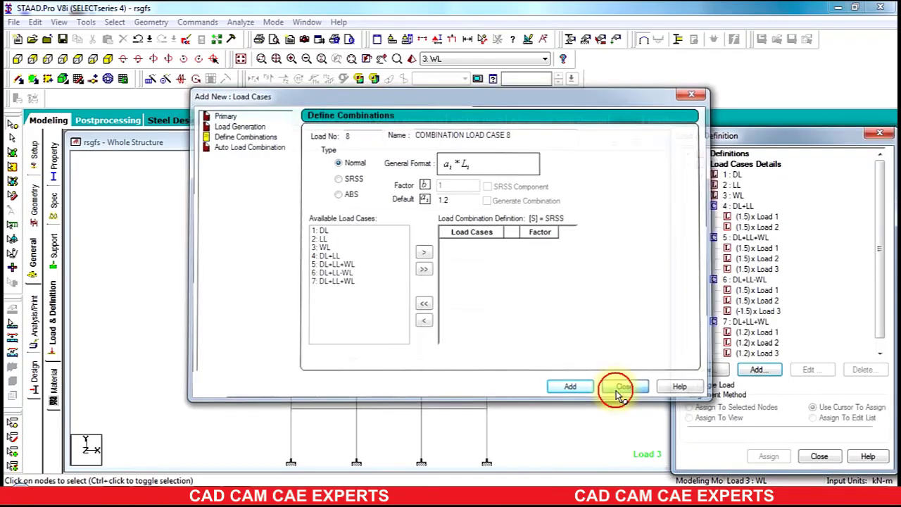
pyautogui.click(624, 389)
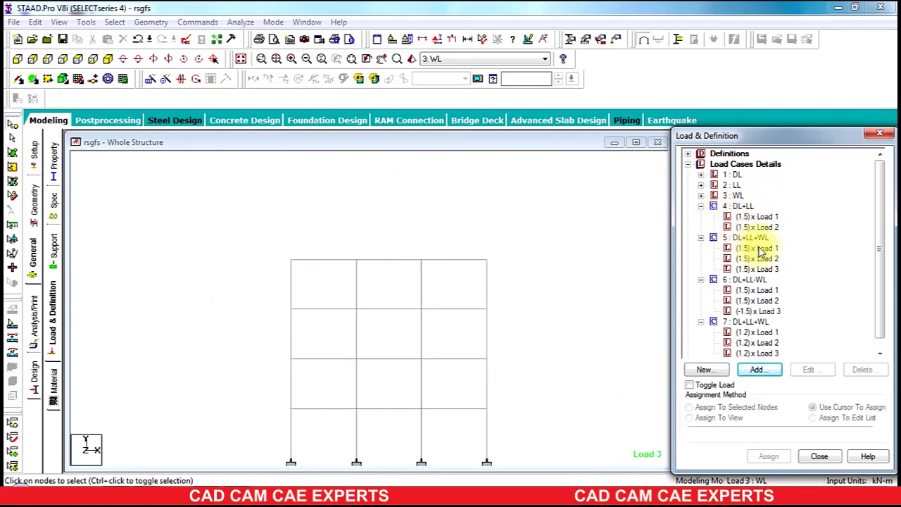
# Step: Collapse combinations 4–7 in the Load & Definition tree
pyautogui.click(700, 207)
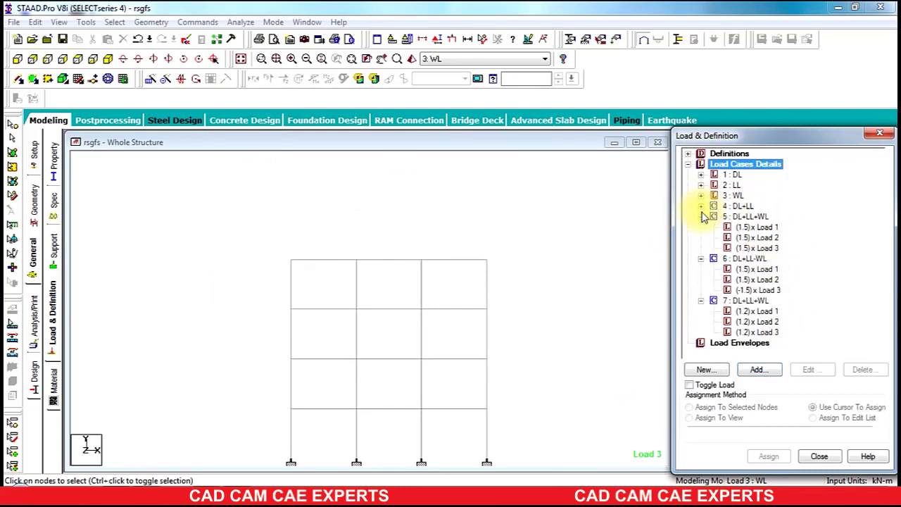
pyautogui.click(701, 217)
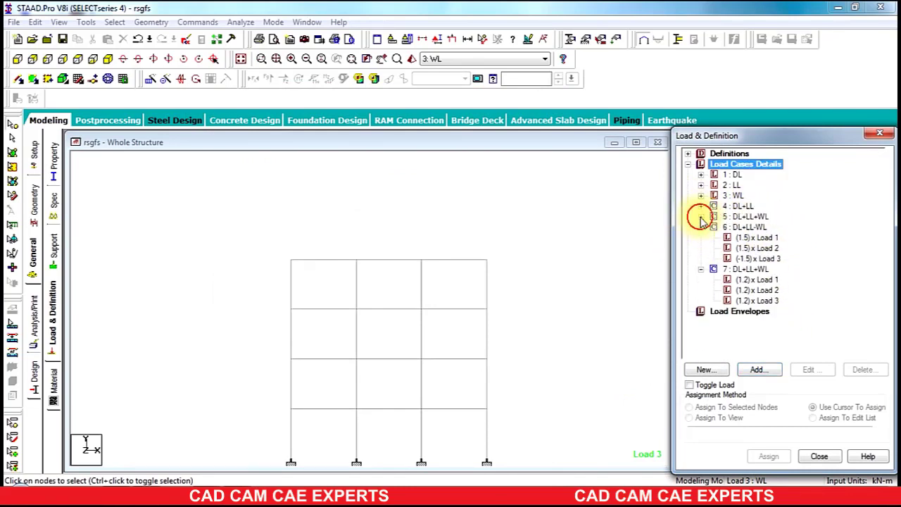
pyautogui.click(701, 228)
pyautogui.click(701, 238)
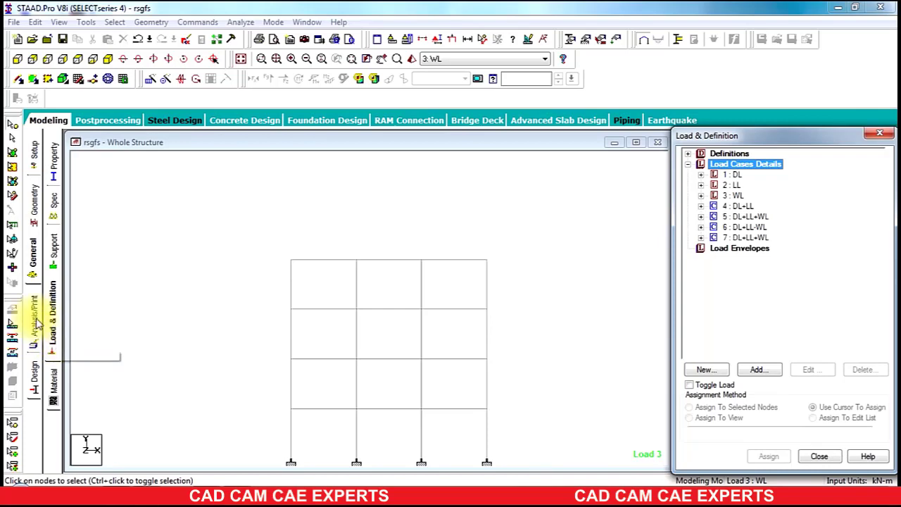
# Step: Check the member material, then go to the Steel Design page
pyautogui.click(55, 386)
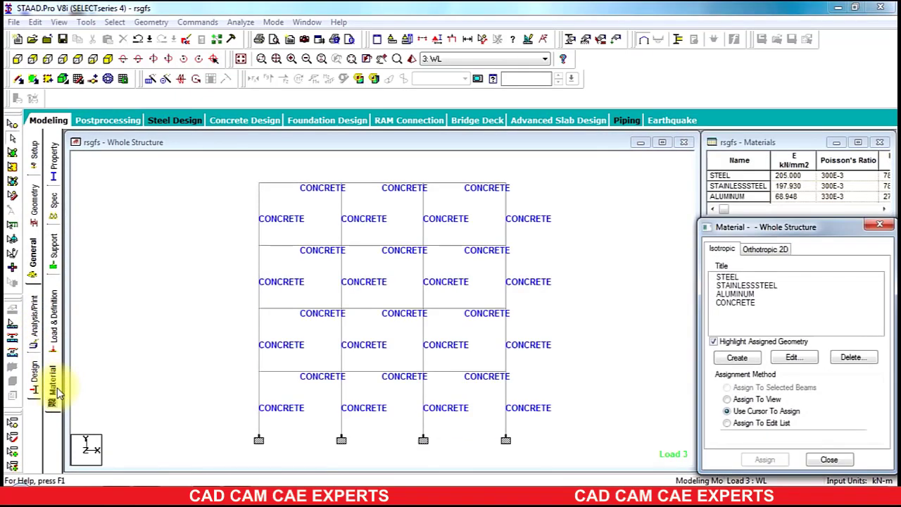
pyautogui.click(53, 337)
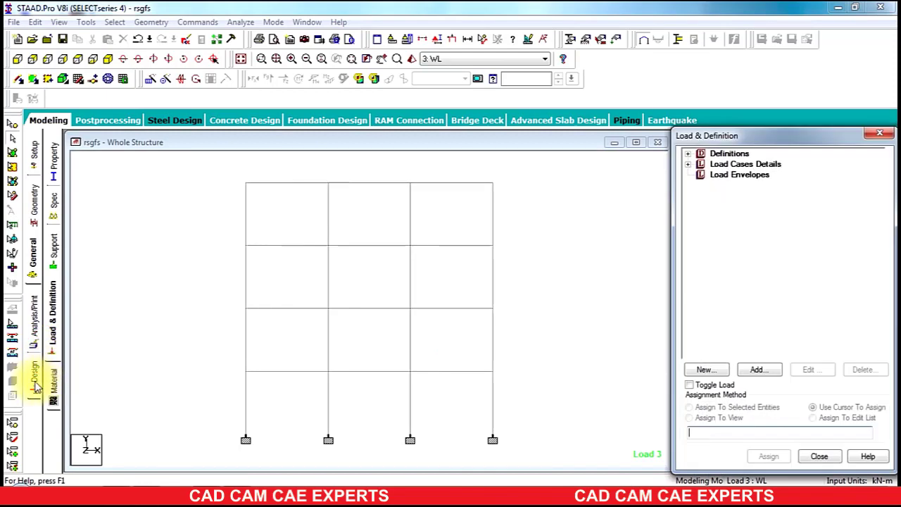
pyautogui.click(35, 382)
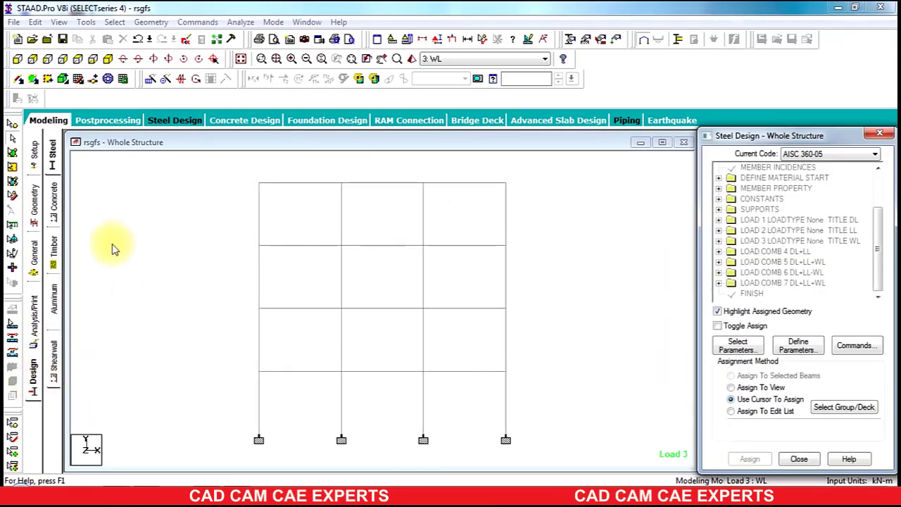
# Step: Switch to Concrete design, set the current code to IS456, and bring up Define Parameters
pyautogui.click(56, 201)
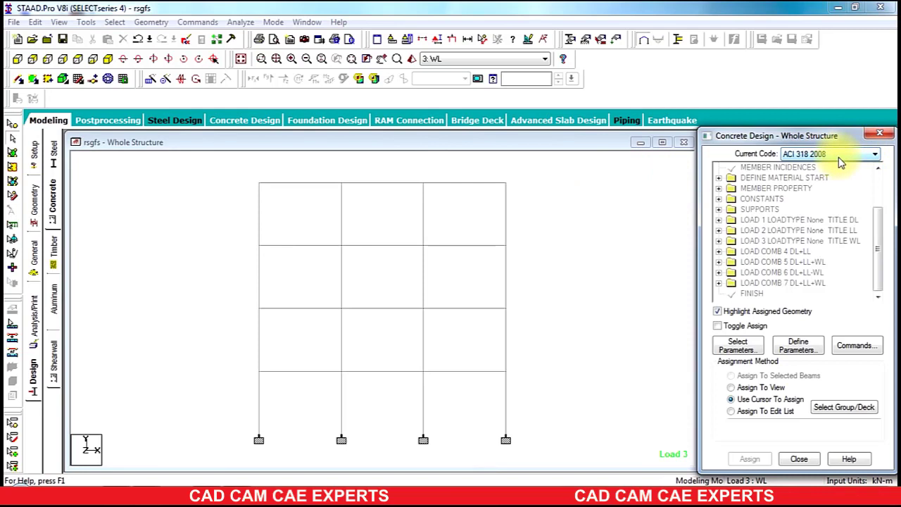
pyautogui.click(842, 162)
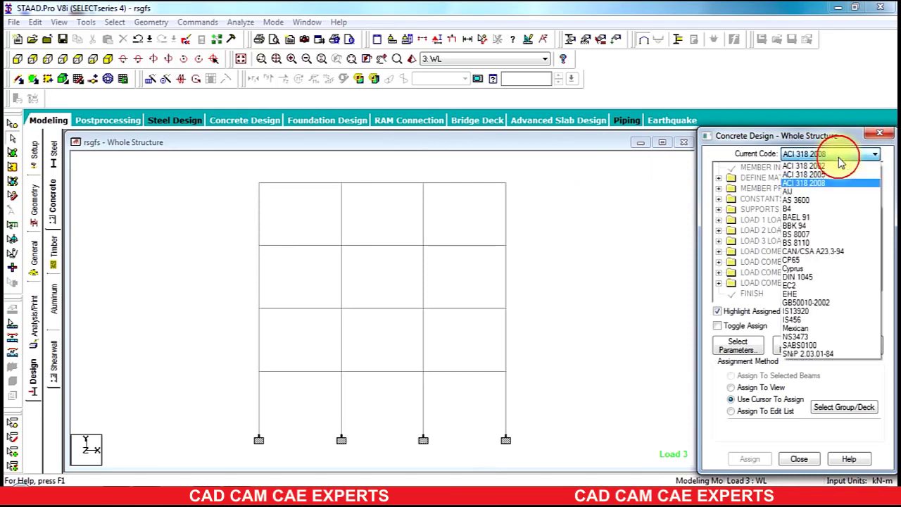
pyautogui.click(819, 323)
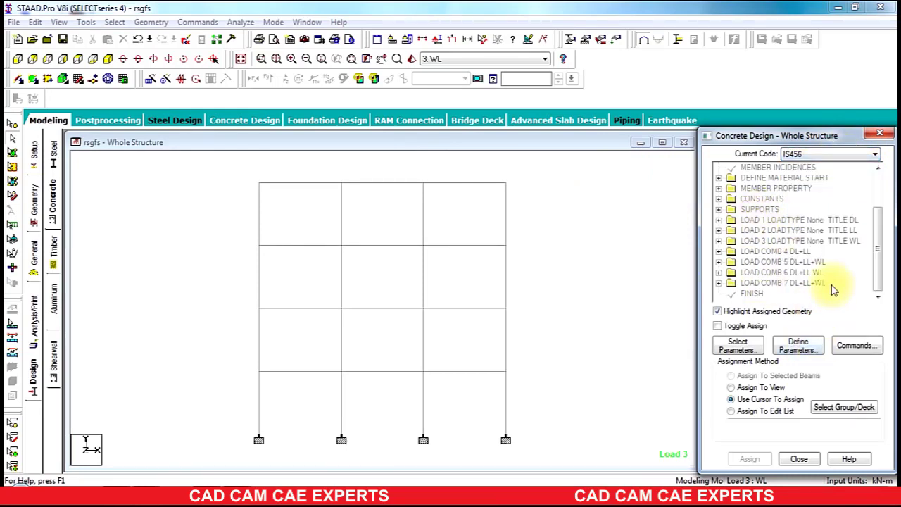
pyautogui.click(801, 350)
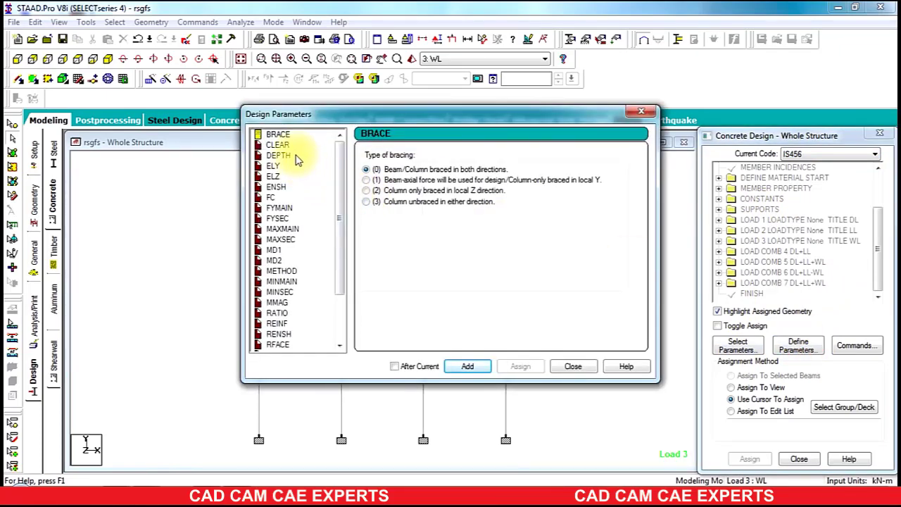
# Step: Add concrete parameters FC 30000 and FYMAIN 415000
pyautogui.click(270, 197)
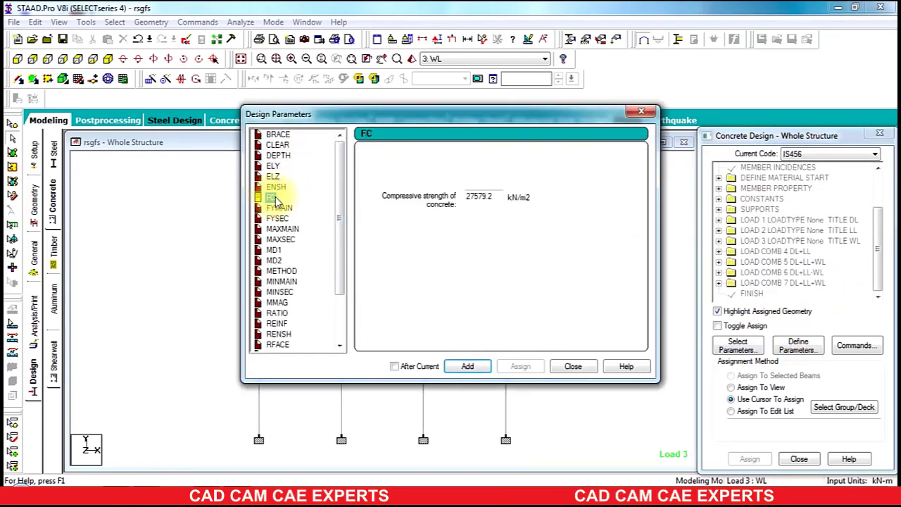
pyautogui.doubleClick(501, 196)
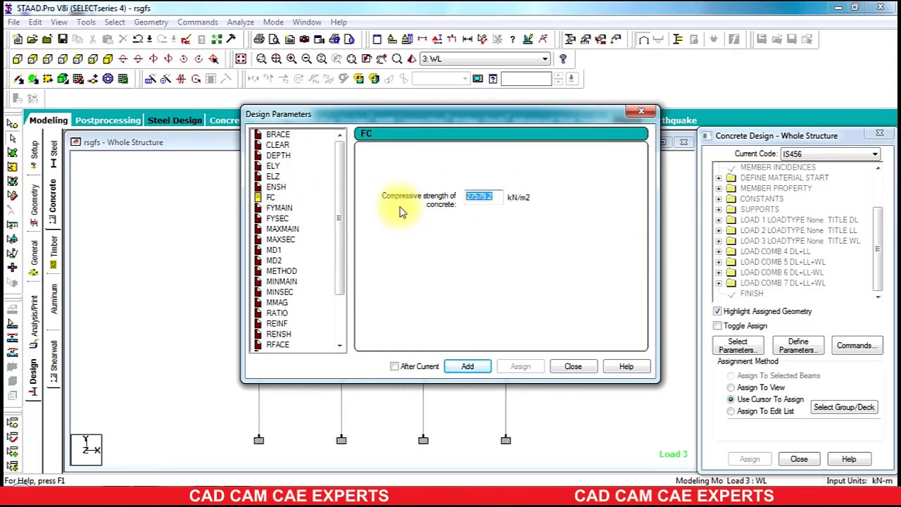
pyautogui.write('20')
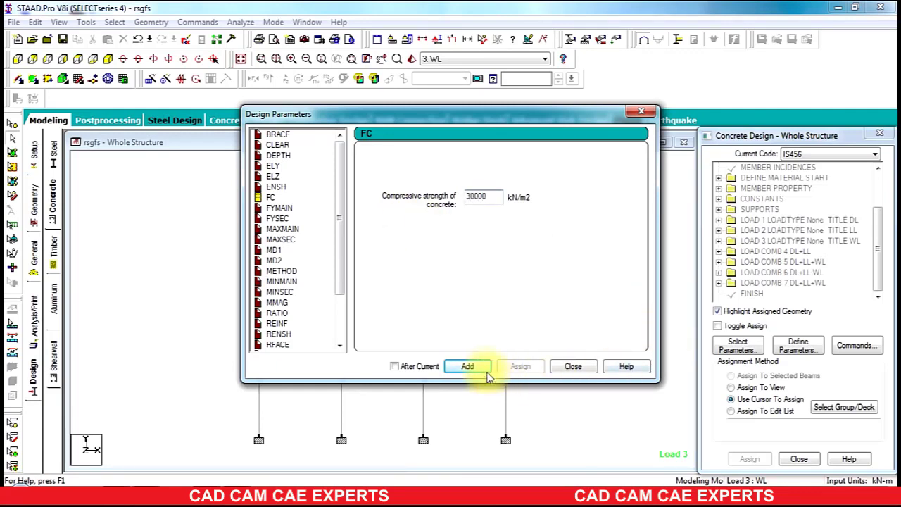
pyautogui.click(469, 366)
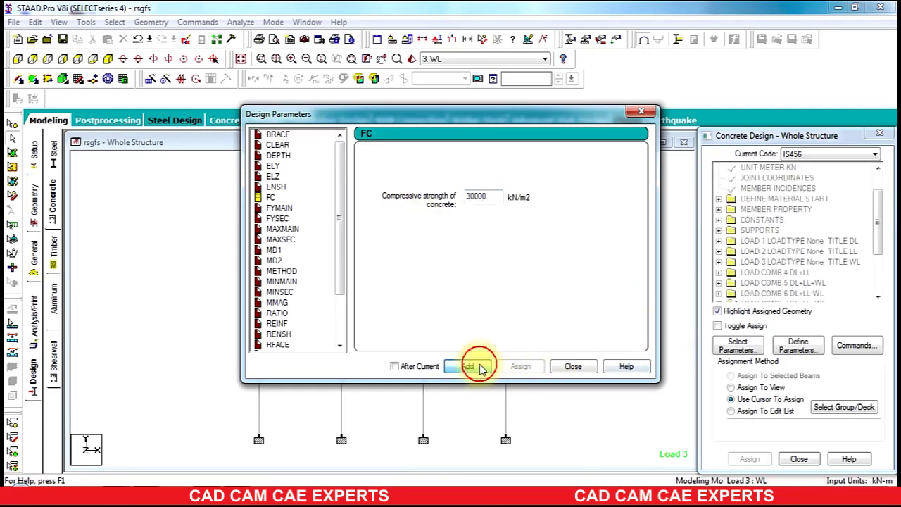
pyautogui.click(275, 209)
pyautogui.doubleClick(495, 198)
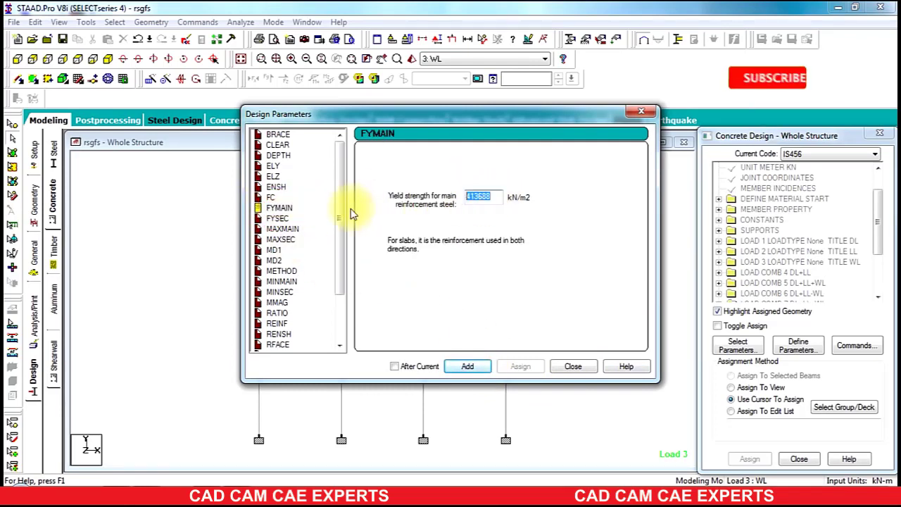
pyautogui.write('415000')
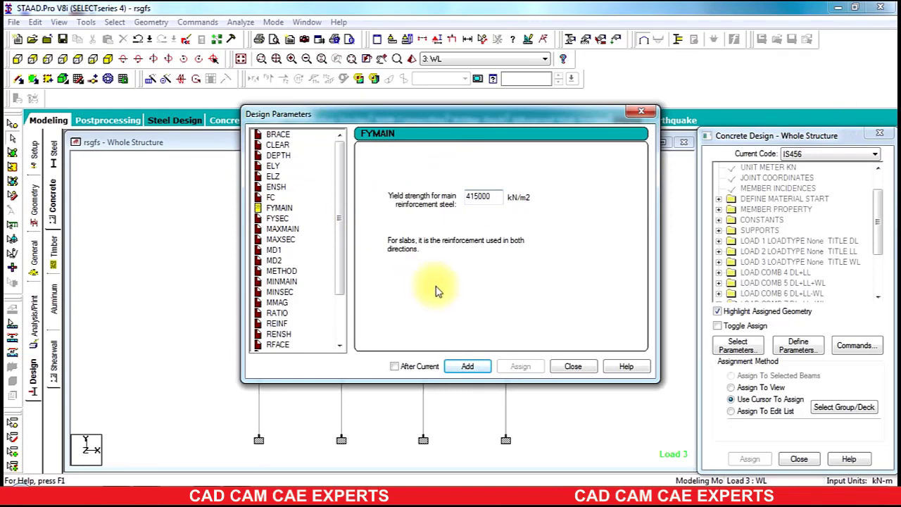
pyautogui.click(467, 364)
# Step: Add FYSEC 415000 and RATIO 3, then close the parameters dialog
pyautogui.click(280, 219)
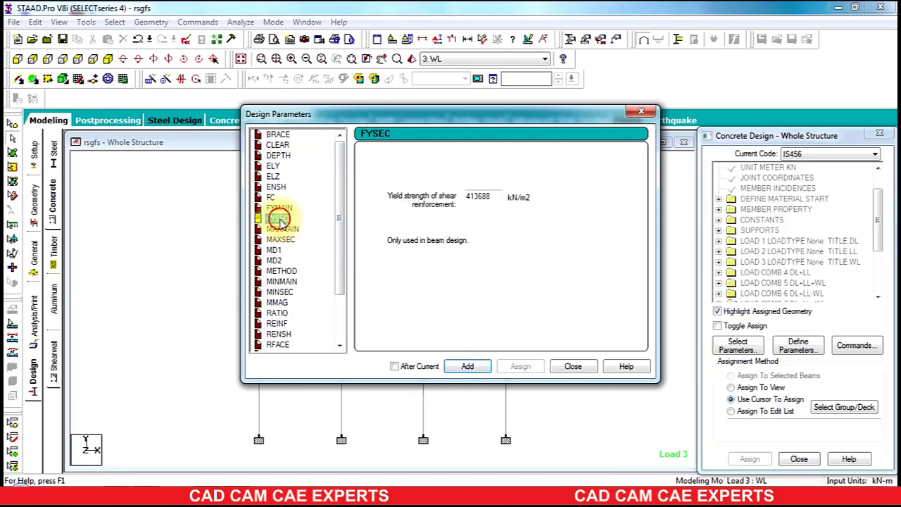
pyautogui.moveTo(497, 196); pyautogui.dragTo(421, 204)
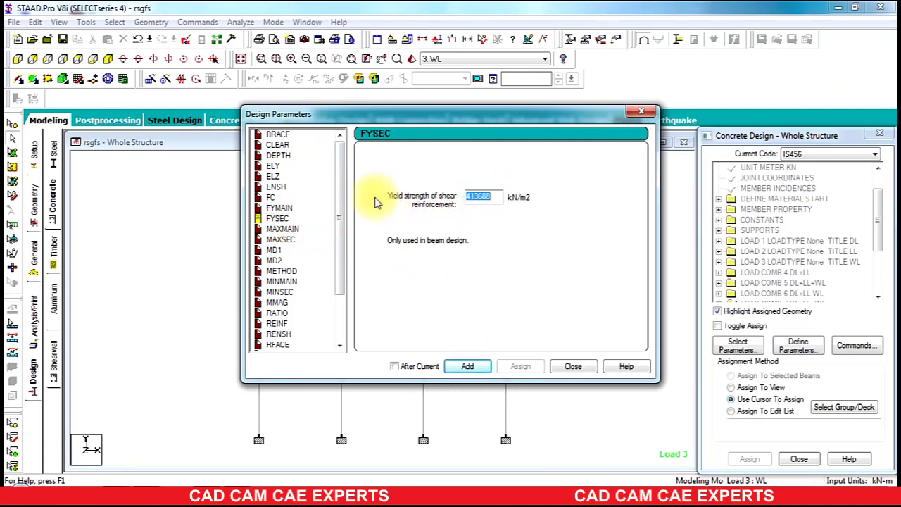
pyautogui.write('415000')
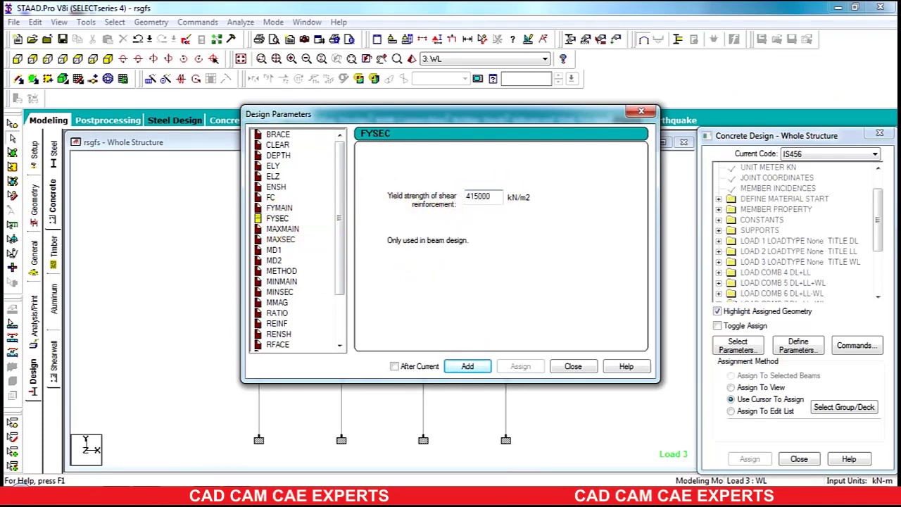
pyautogui.click(467, 366)
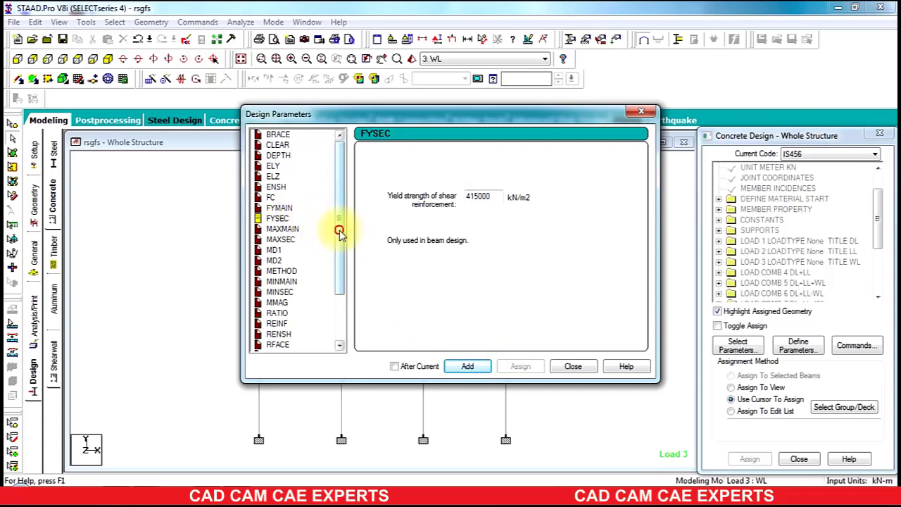
pyautogui.moveTo(338, 234); pyautogui.dragTo(339, 286)
pyautogui.click(279, 261)
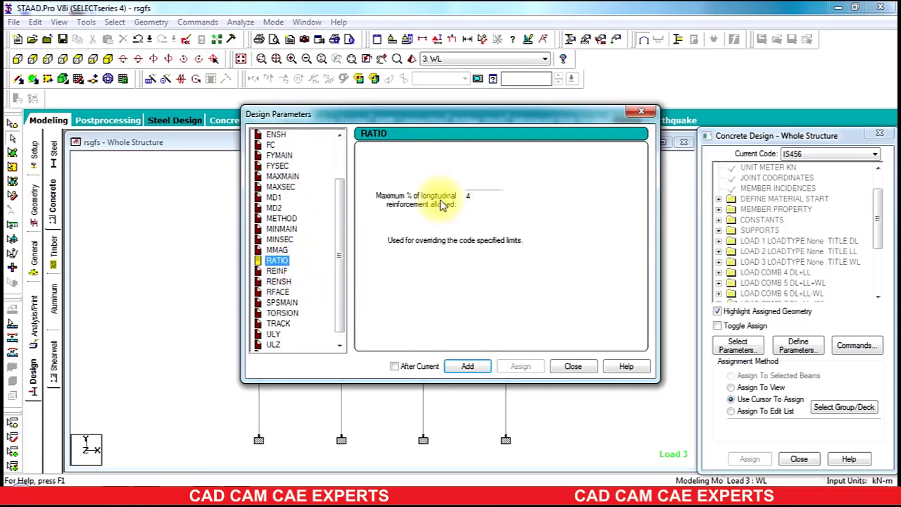
pyautogui.moveTo(482, 197); pyautogui.dragTo(347, 189)
pyautogui.write('3')
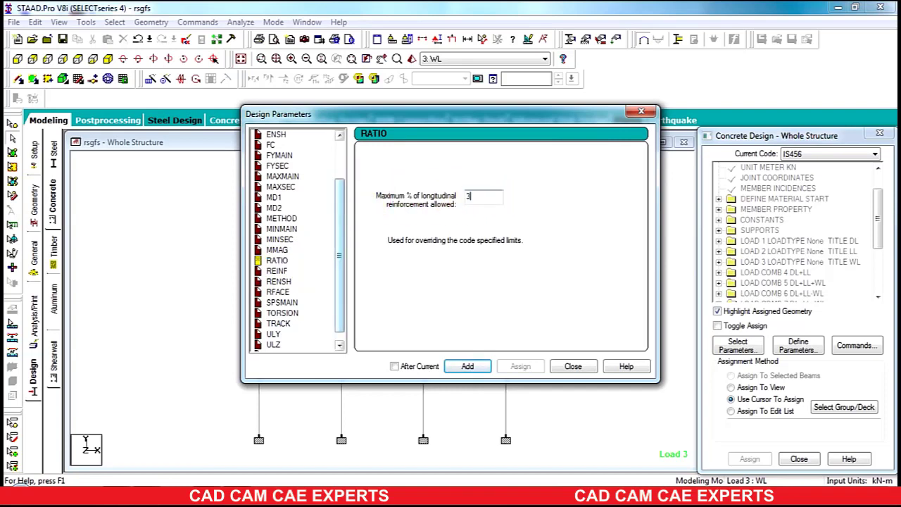
pyautogui.click(465, 368)
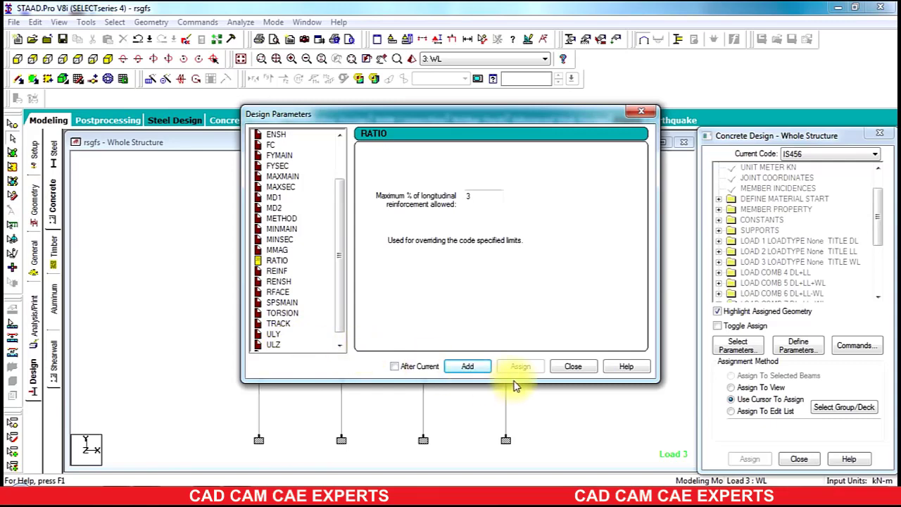
pyautogui.click(574, 367)
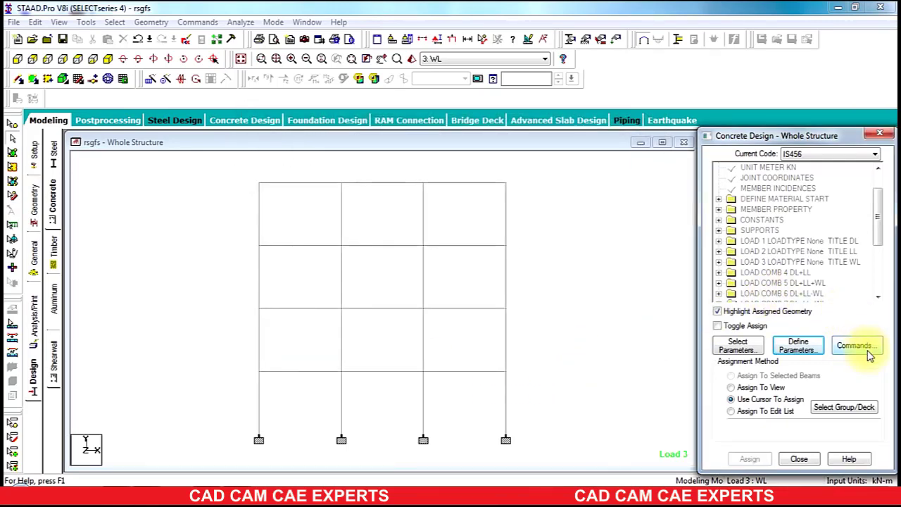
# Step: Add the DESIGN BEAM, DESIGN COLUMN and TAKE OFF commands from the concrete design command list
pyautogui.click(865, 348)
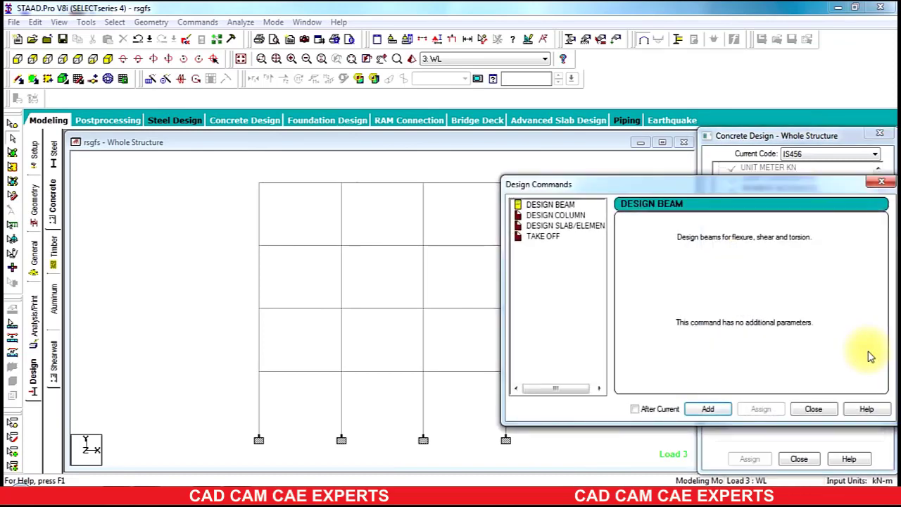
pyautogui.click(550, 205)
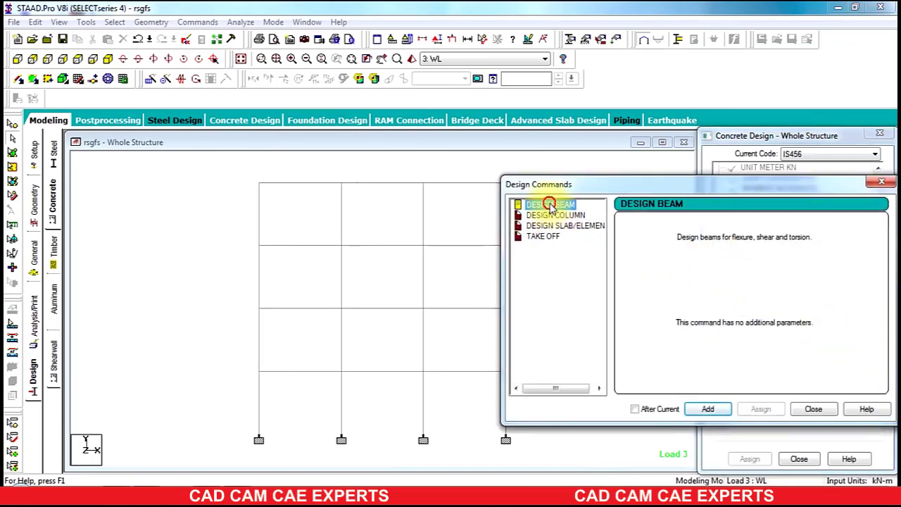
pyautogui.click(717, 409)
pyautogui.click(553, 215)
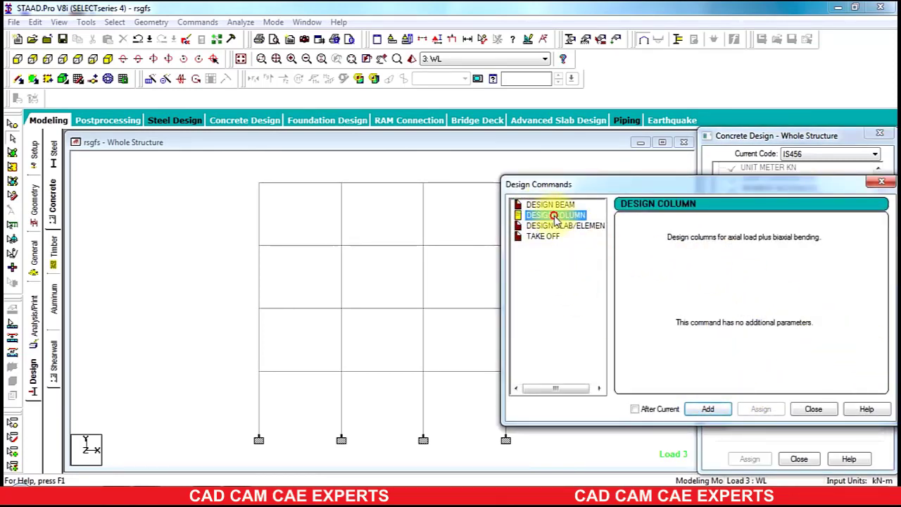
pyautogui.click(705, 413)
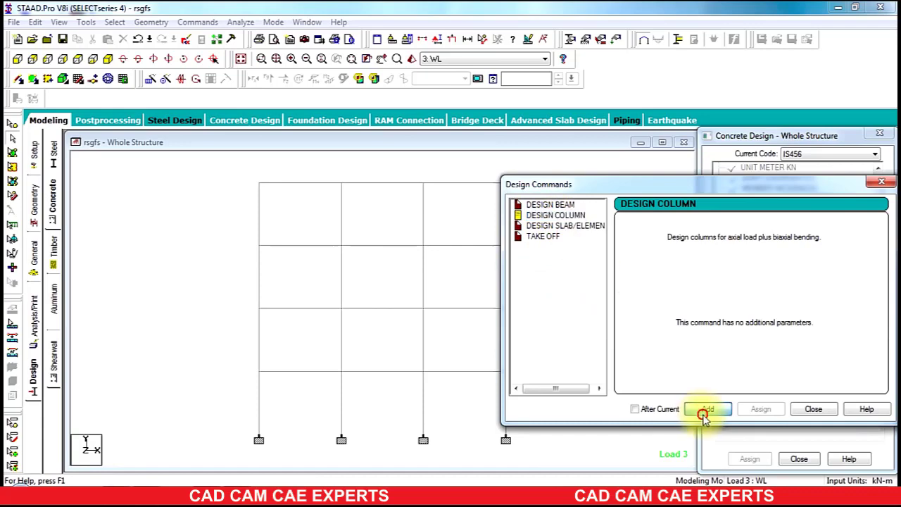
pyautogui.click(543, 236)
pyautogui.click(694, 412)
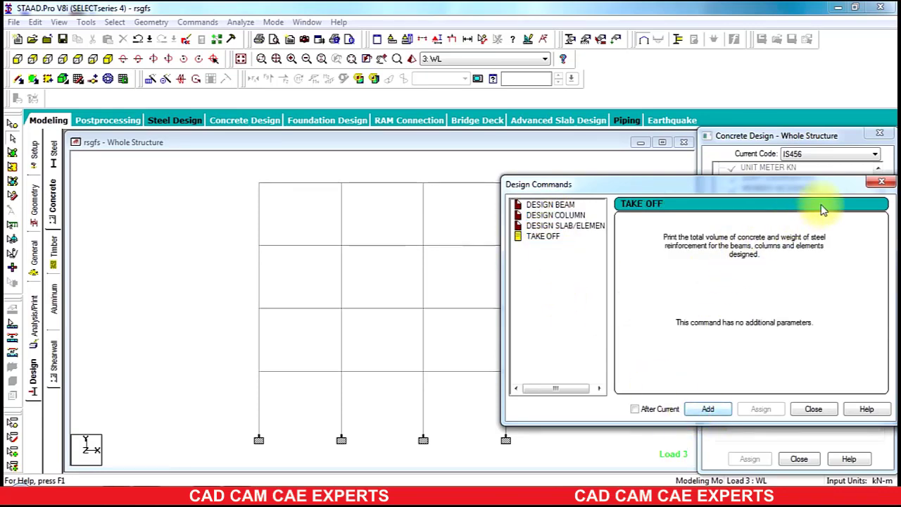
# Step: Assign FC 30000 and FYMAIN 415000 to all frame members 1 to 28
pyautogui.click(877, 185)
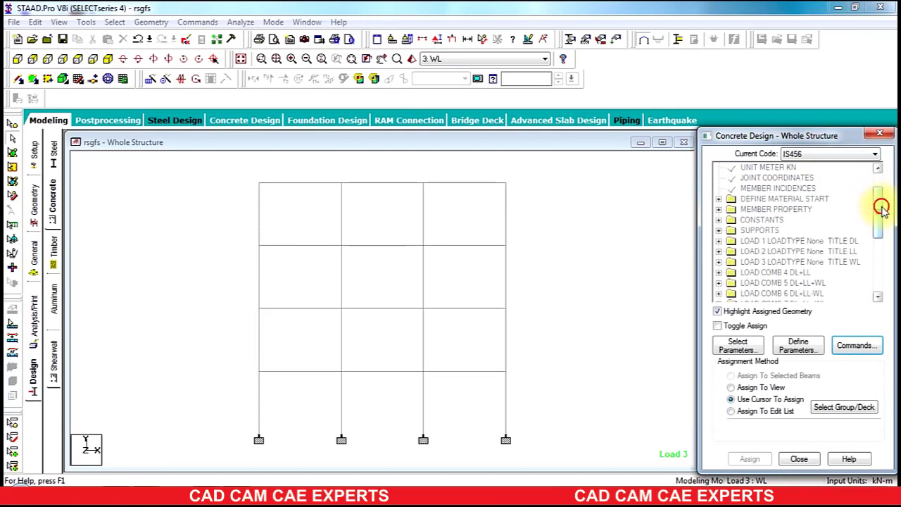
pyautogui.moveTo(882, 210); pyautogui.dragTo(880, 256)
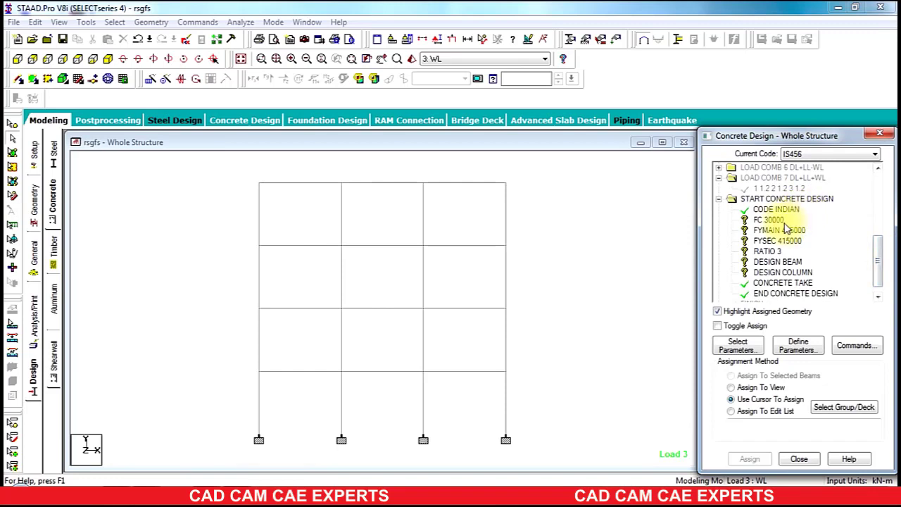
pyautogui.click(775, 221)
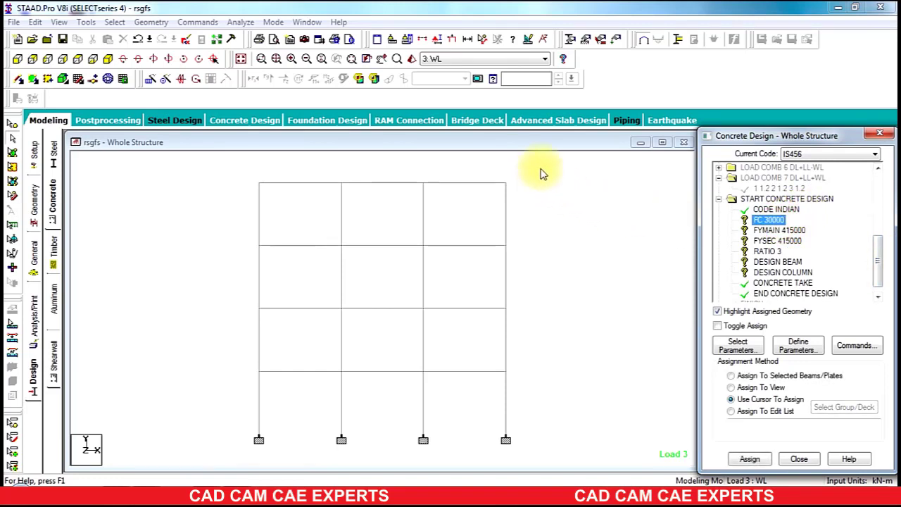
pyautogui.moveTo(541, 173); pyautogui.dragTo(217, 467)
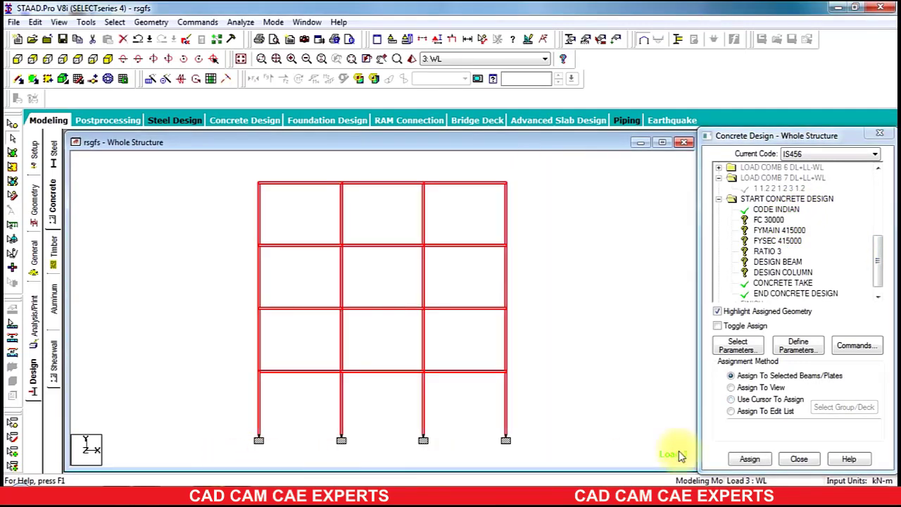
pyautogui.click(750, 461)
pyautogui.click(796, 340)
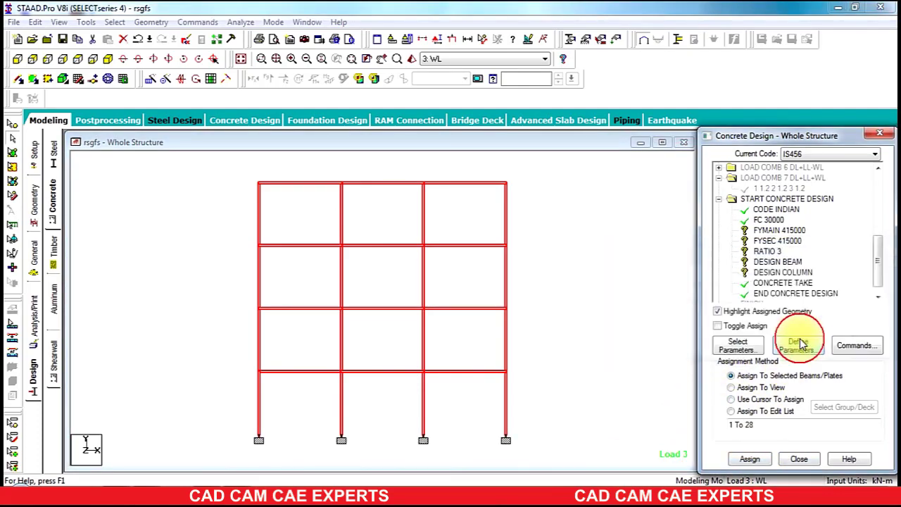
pyautogui.click(774, 230)
pyautogui.moveTo(576, 168); pyautogui.dragTo(202, 477)
pyautogui.click(750, 459)
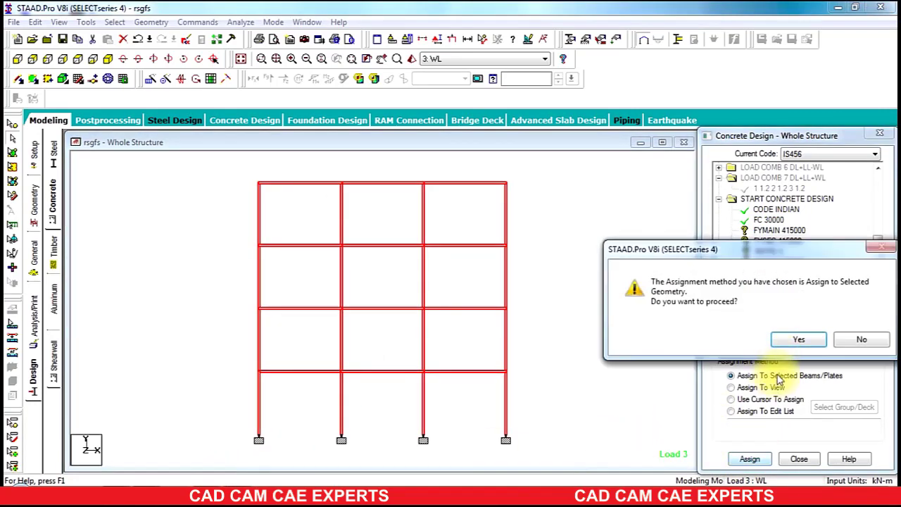
pyautogui.click(786, 339)
# Step: Assign FYSEC 415000 and RATIO 3 to all frame members 1 to 28
pyautogui.click(761, 240)
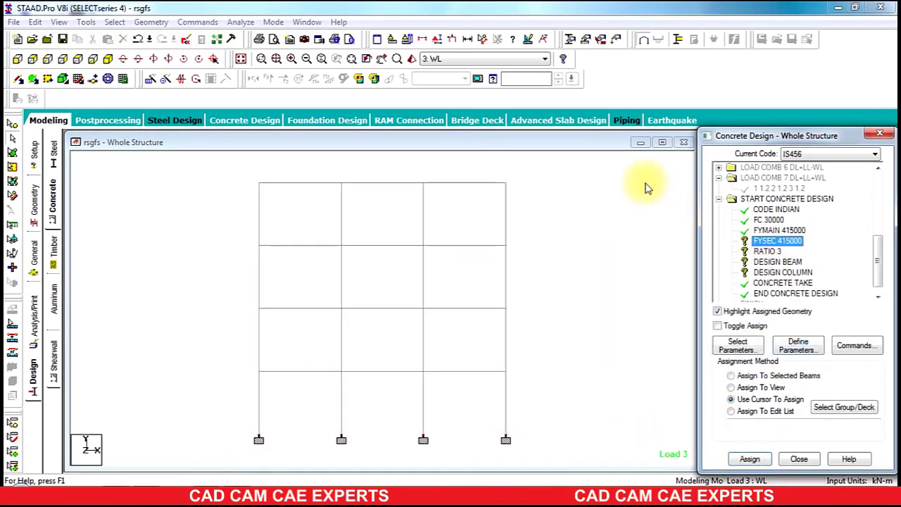
pyautogui.moveTo(549, 158); pyautogui.dragTo(198, 485)
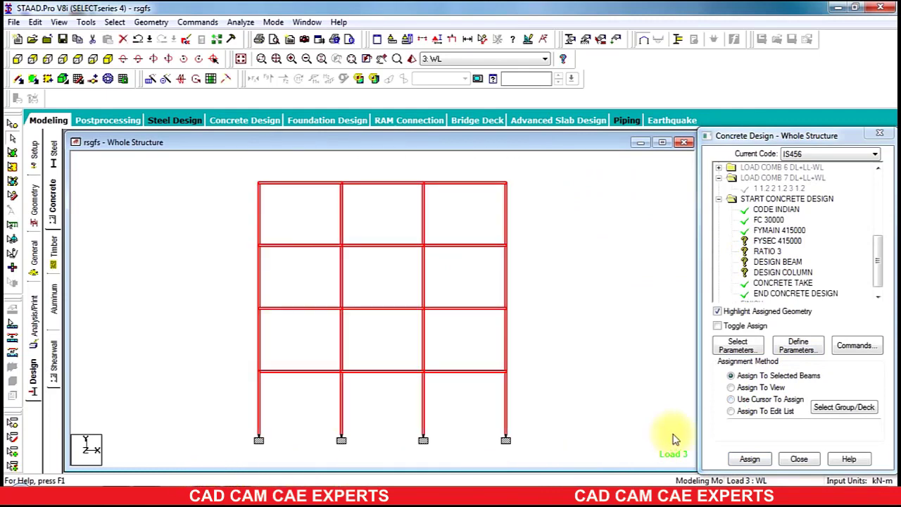
pyautogui.click(750, 459)
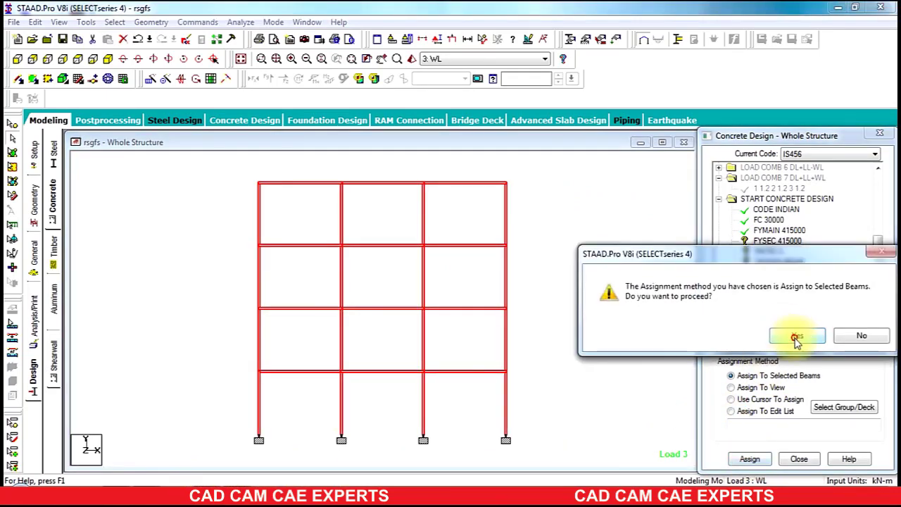
pyautogui.click(796, 339)
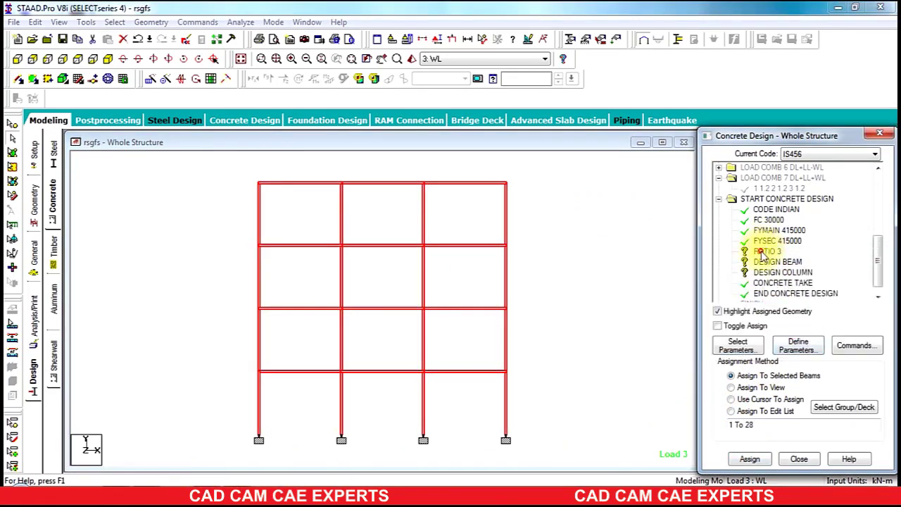
pyautogui.click(766, 252)
pyautogui.moveTo(550, 168); pyautogui.dragTo(200, 481)
pyautogui.click(750, 459)
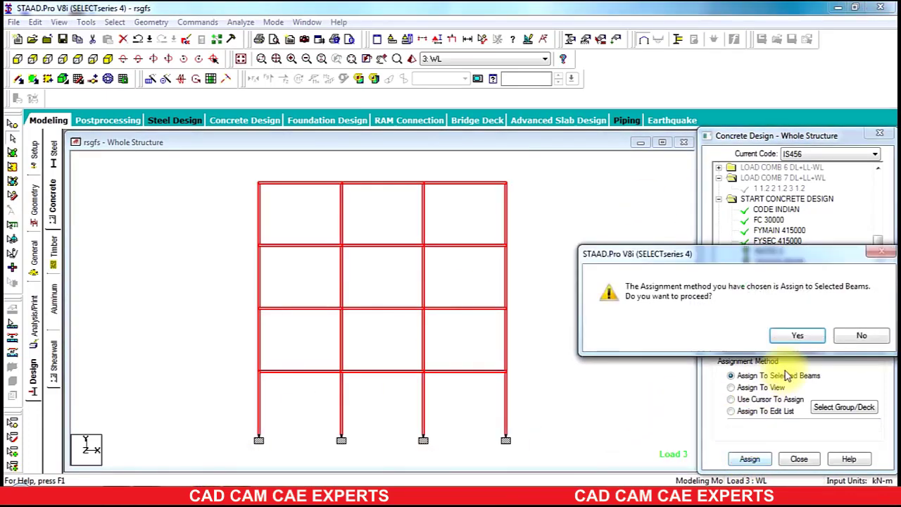
pyautogui.click(798, 335)
pyautogui.click(779, 261)
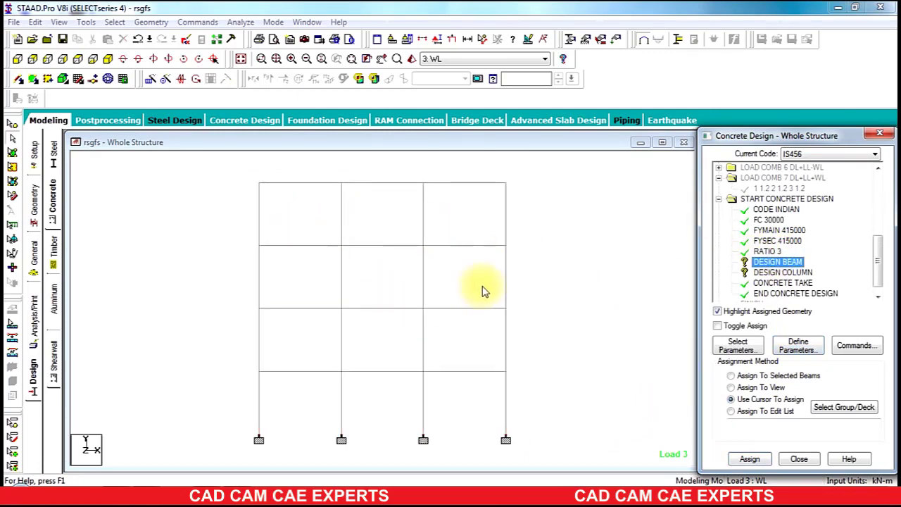
# Step: Assign DESIGN BEAM to the X-parallel beams, members 1 to 12
pyautogui.click(114, 23)
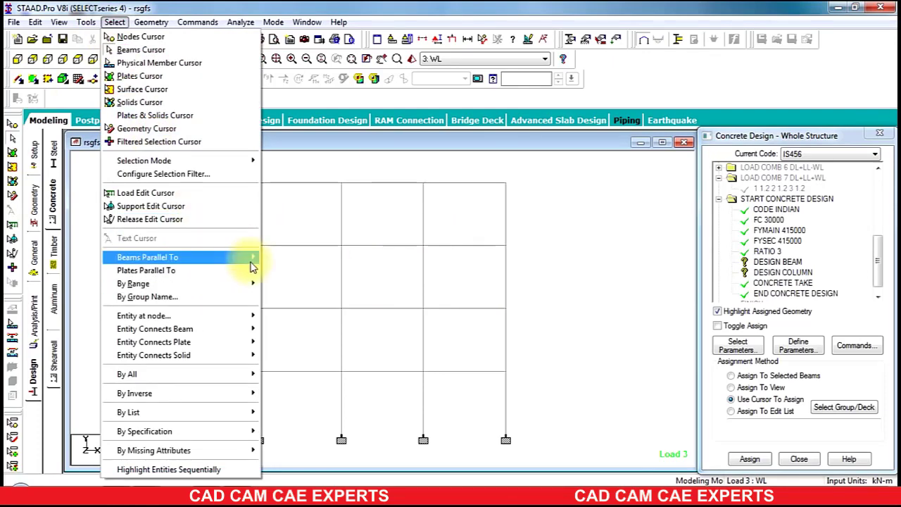
pyautogui.moveTo(252, 258)
pyautogui.click(278, 264)
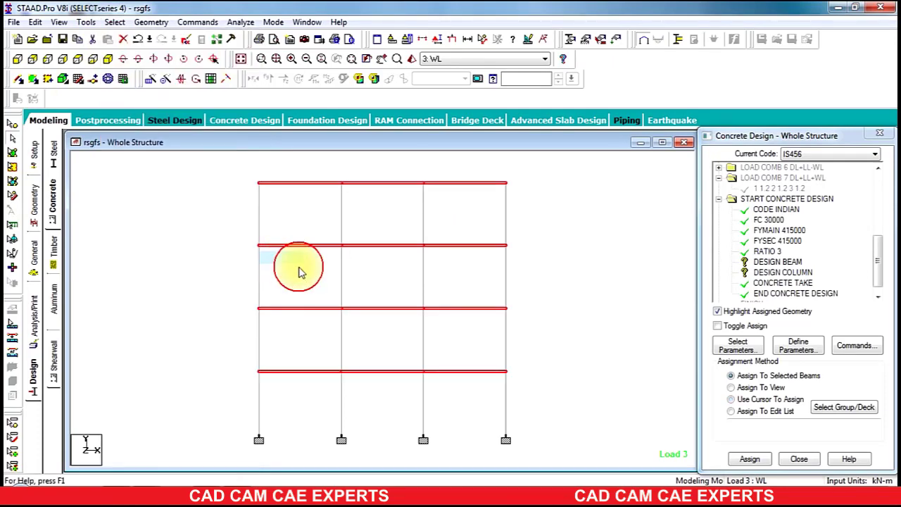
pyautogui.click(750, 458)
pyautogui.click(785, 336)
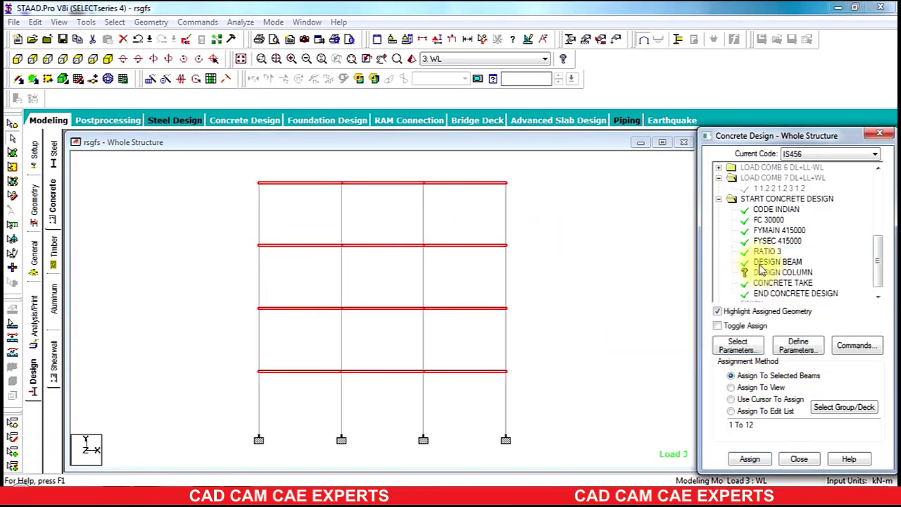
# Step: Assign DESIGN COLUMN to the Y-parallel columns, members 13 to 28
pyautogui.click(769, 273)
pyautogui.click(114, 22)
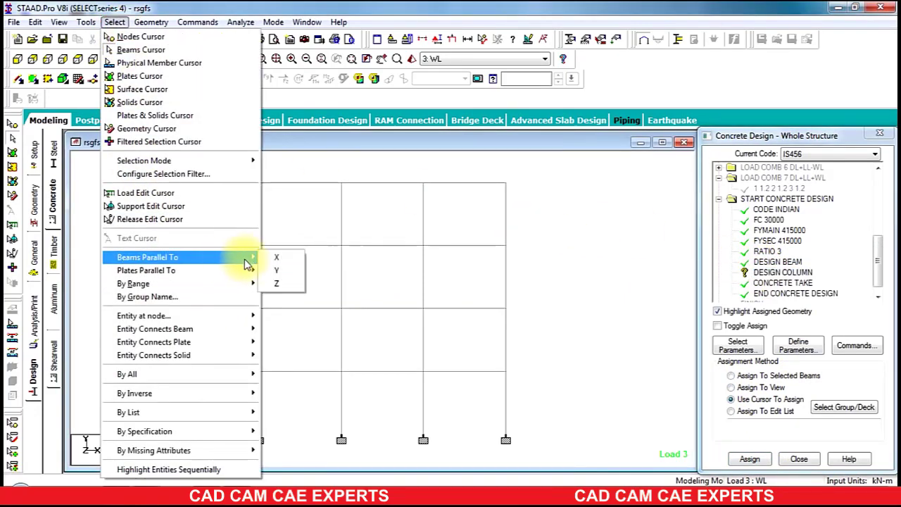
pyautogui.click(276, 270)
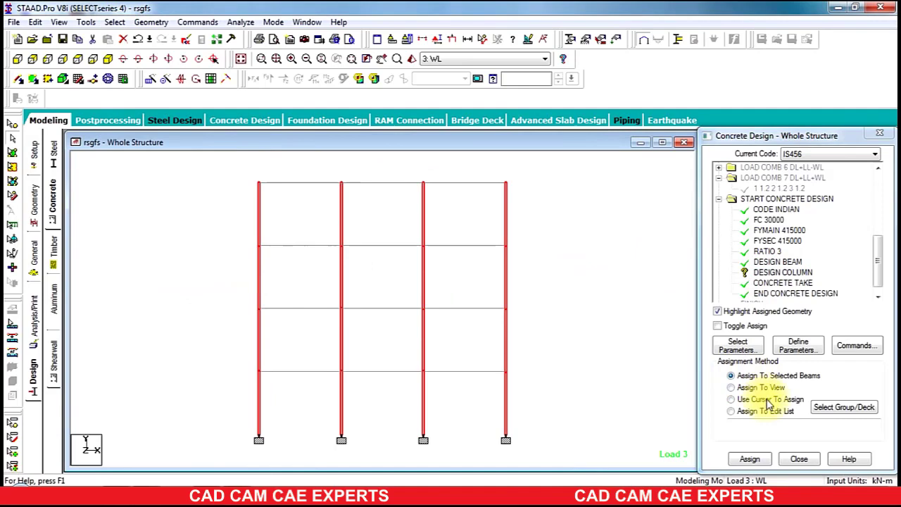
pyautogui.click(751, 459)
pyautogui.click(805, 336)
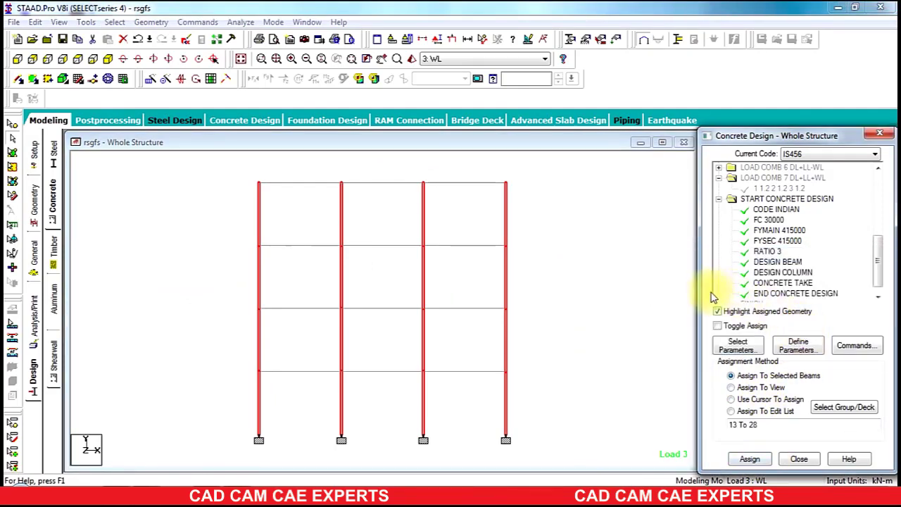
# Step: Leave the concrete design settings for the Analysis/Print commands setup
pyautogui.click(884, 258)
pyautogui.moveTo(882, 264); pyautogui.dragTo(881, 276)
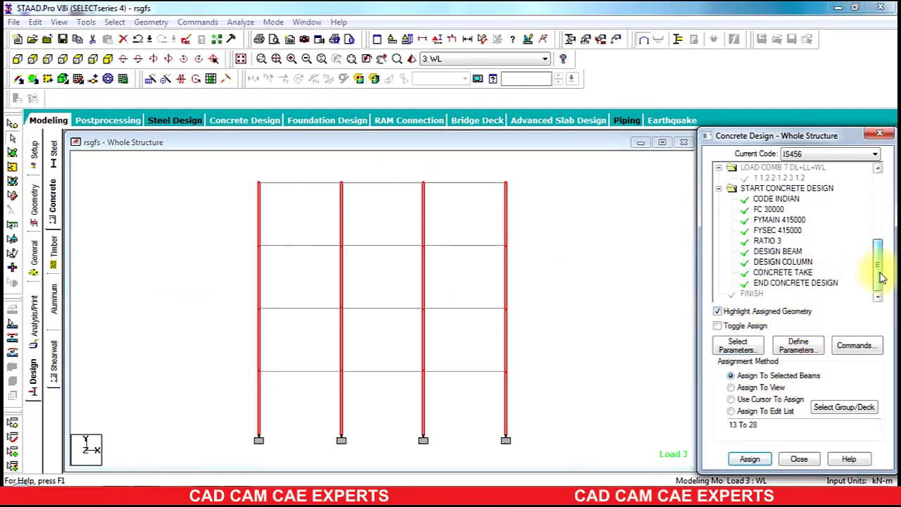
pyautogui.click(34, 379)
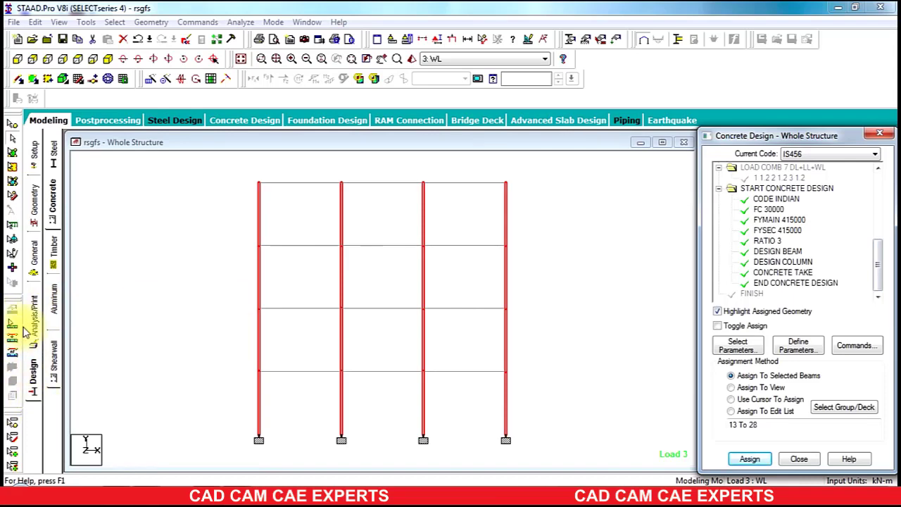
pyautogui.click(32, 325)
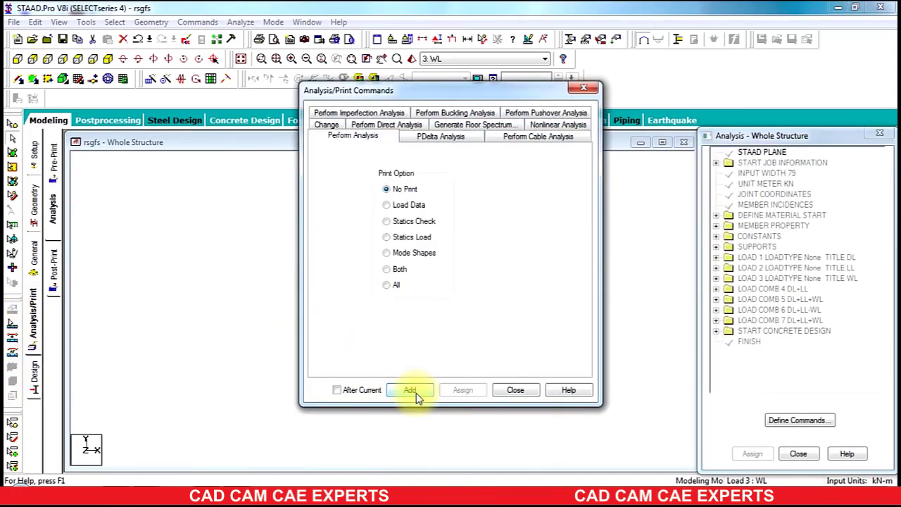
# Step: Add a Perform Analysis command, save and run the analysis, then enter post-processing
pyautogui.click(416, 393)
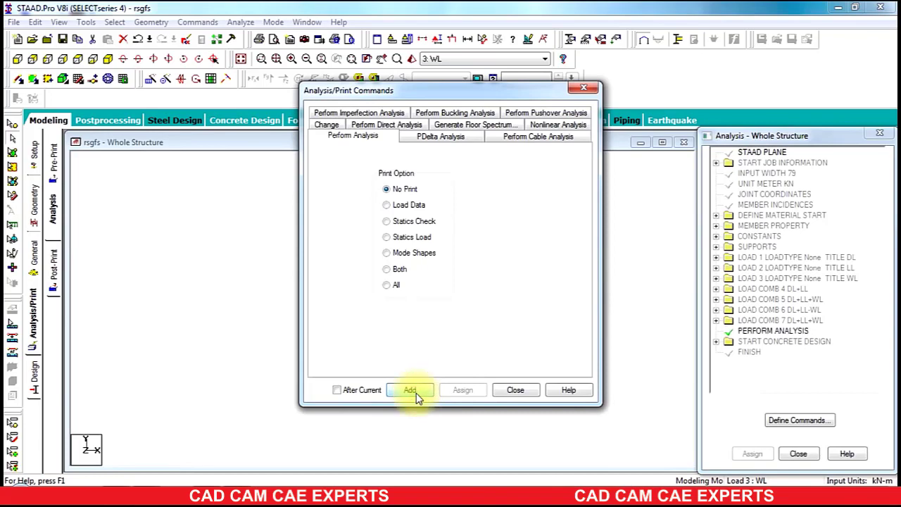
pyautogui.click(516, 390)
pyautogui.click(240, 22)
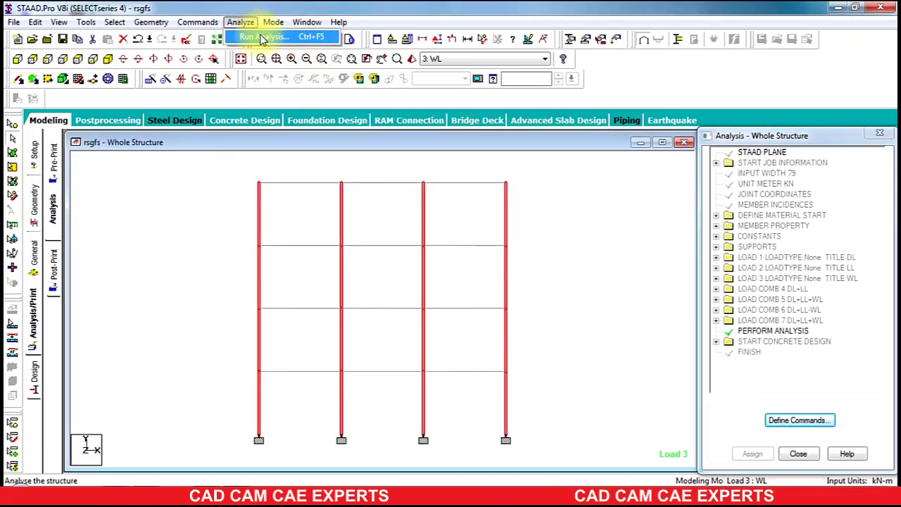
pyautogui.click(253, 36)
pyautogui.click(373, 265)
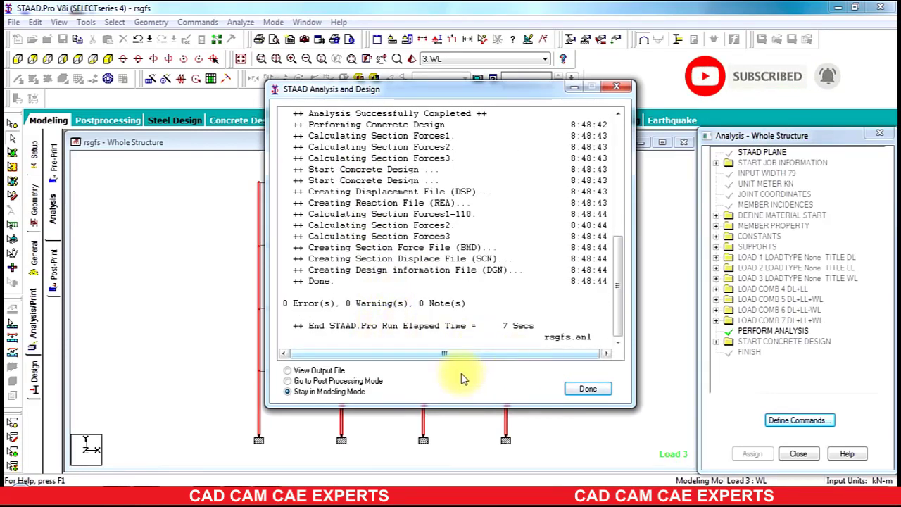
pyautogui.click(329, 382)
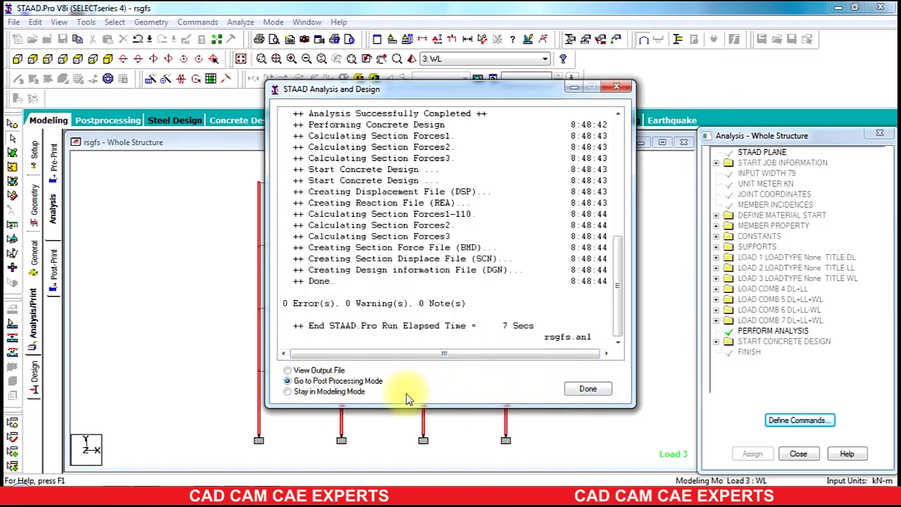
pyautogui.click(584, 388)
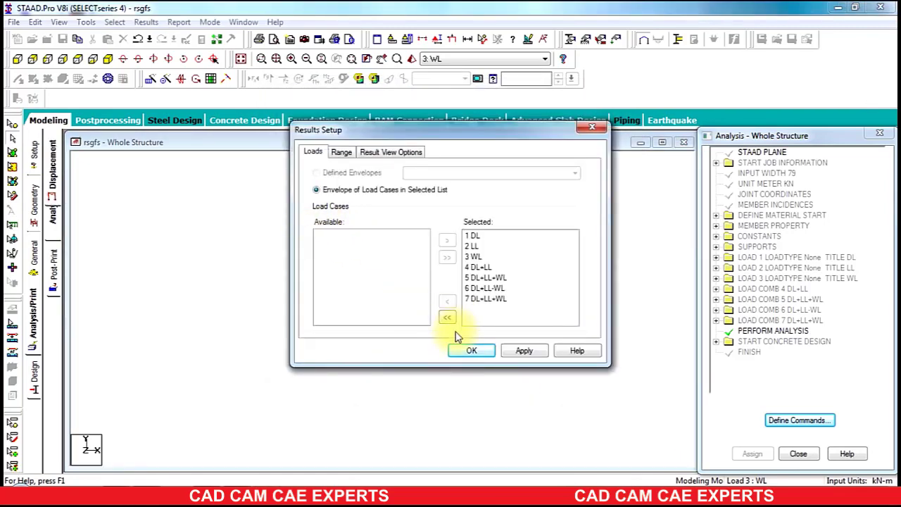
# Step: Accept load cases 1–7 and maximize the Whole Structure view showing the load 3 WL deflection
pyautogui.click(465, 352)
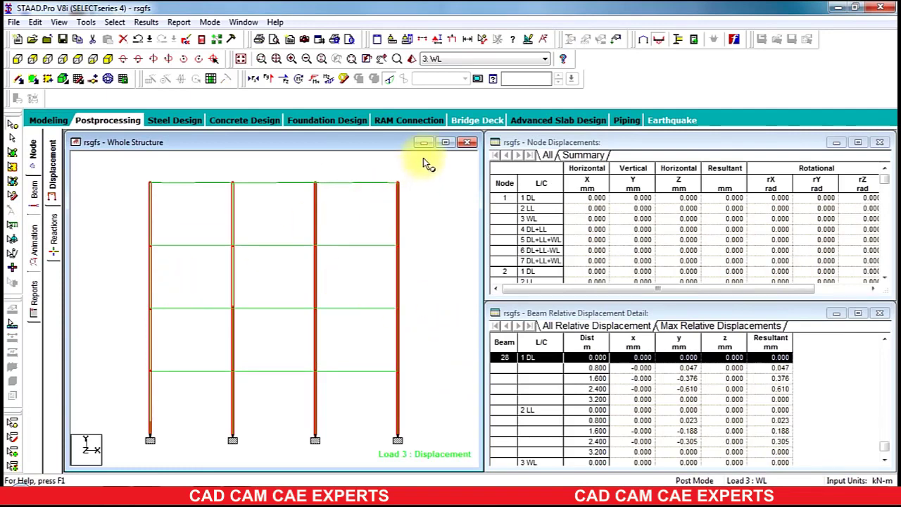
pyautogui.click(446, 144)
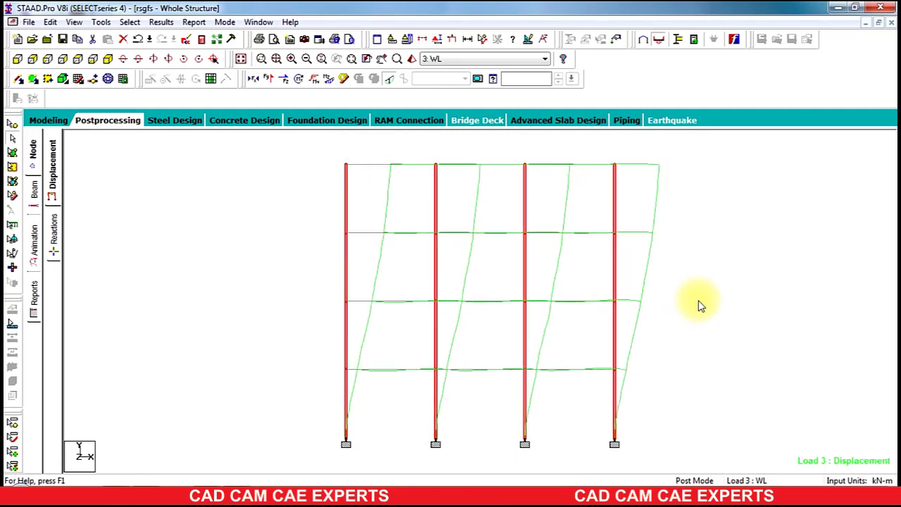
# Step: Show deflected shapes for load cases 2 LL, 1 DL, 4 DL+LL, 5 DL+LL+WL and 6 DL+LL-WL
pyautogui.click(514, 59)
pyautogui.click(462, 79)
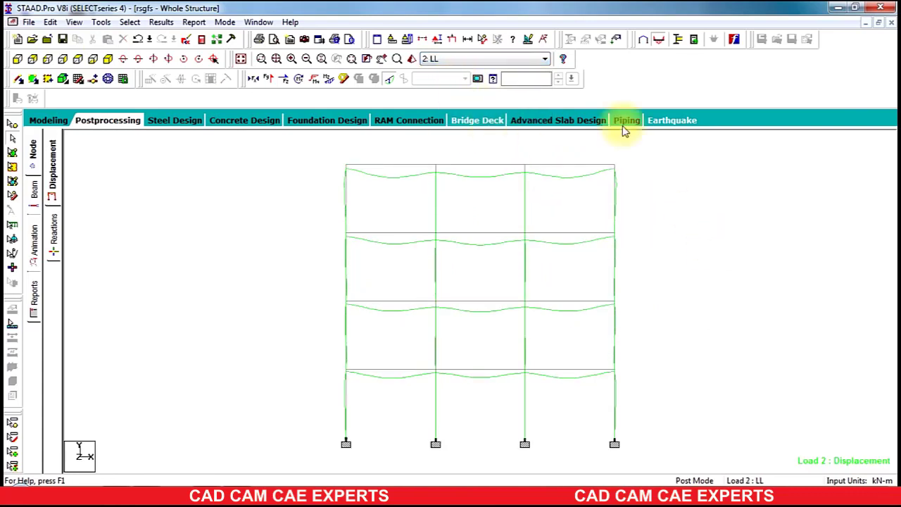
pyautogui.click(501, 60)
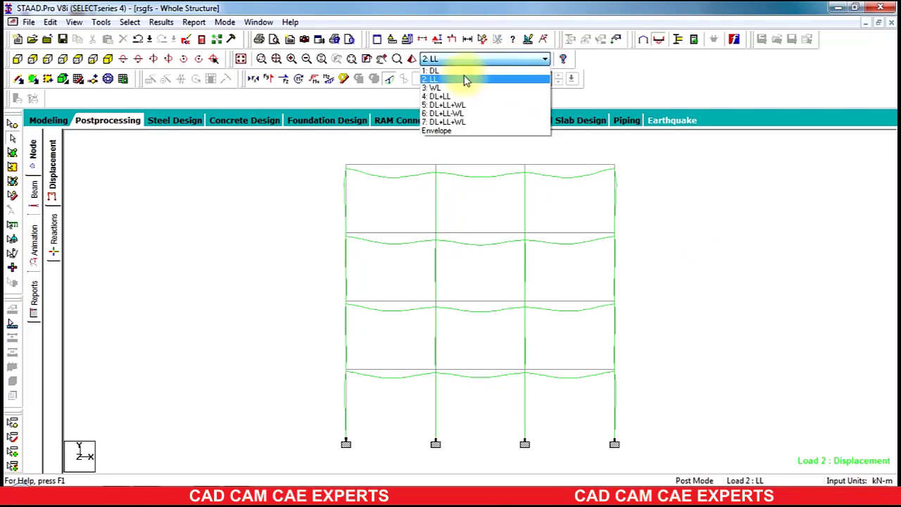
pyautogui.click(465, 72)
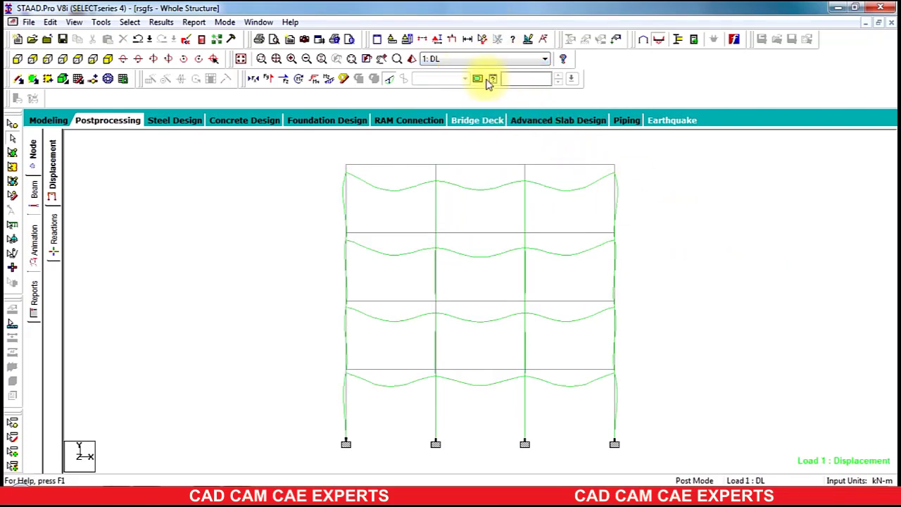
pyautogui.click(485, 59)
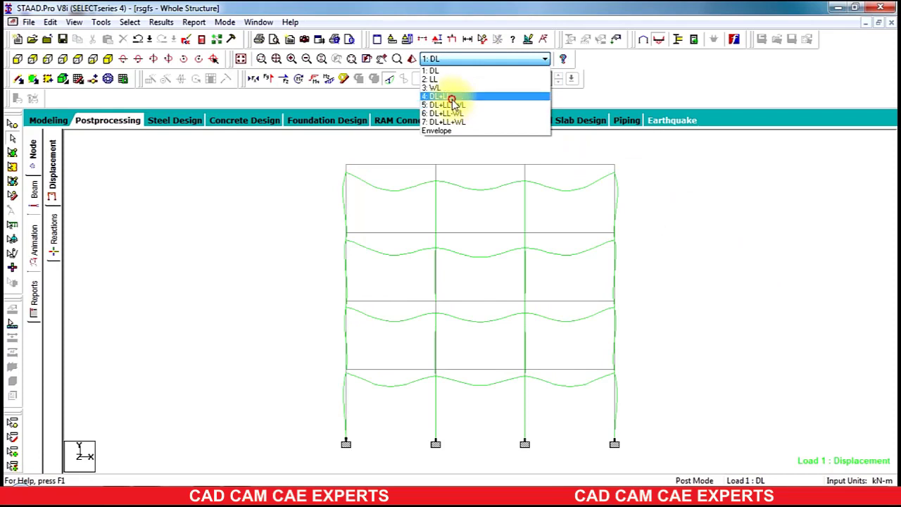
pyautogui.click(451, 96)
pyautogui.click(458, 59)
pyautogui.click(461, 105)
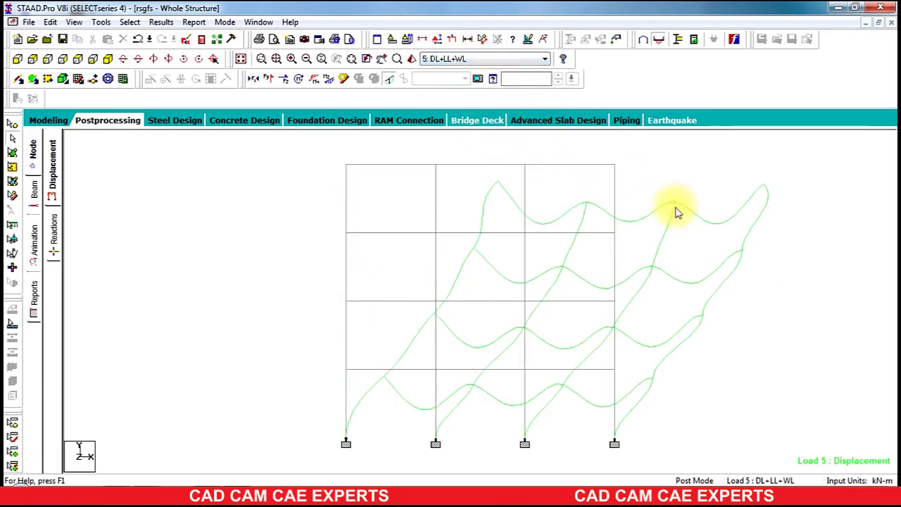
pyautogui.scroll(-4, 810, 265)
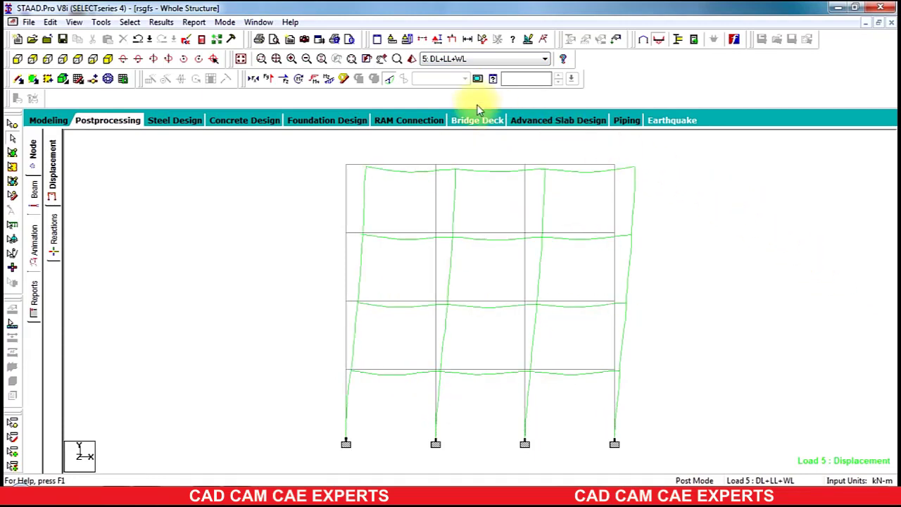
pyautogui.click(446, 59)
pyautogui.click(447, 114)
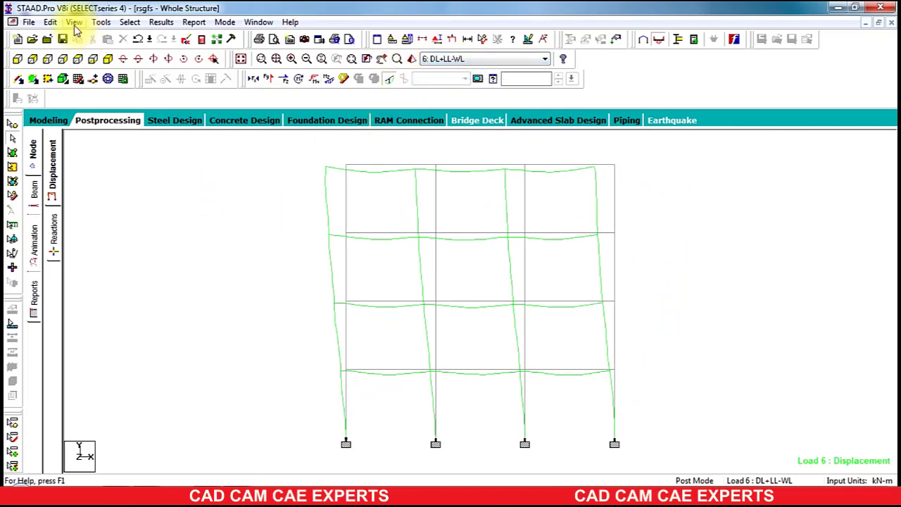
# Step: Label the load 6 deflected frame with maximum displacements, peaking near 30.468 mm
pyautogui.click(162, 22)
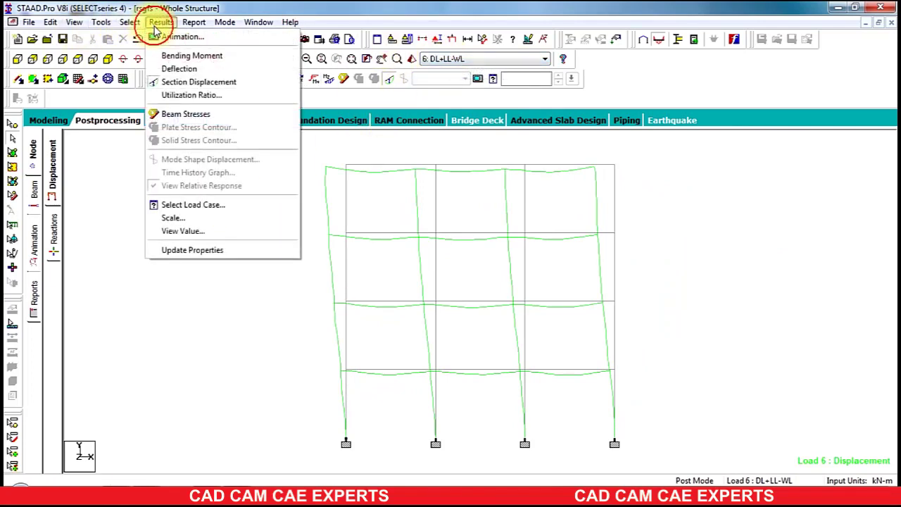
pyautogui.click(173, 230)
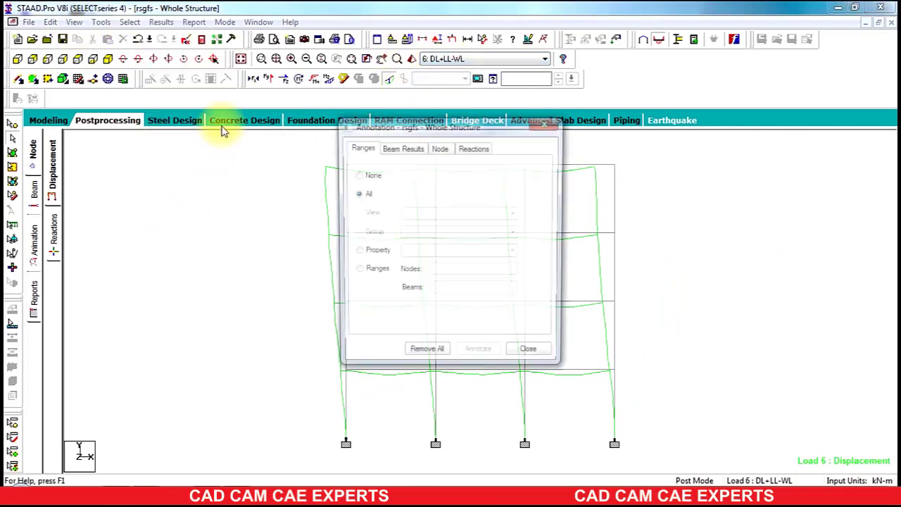
pyautogui.click(405, 148)
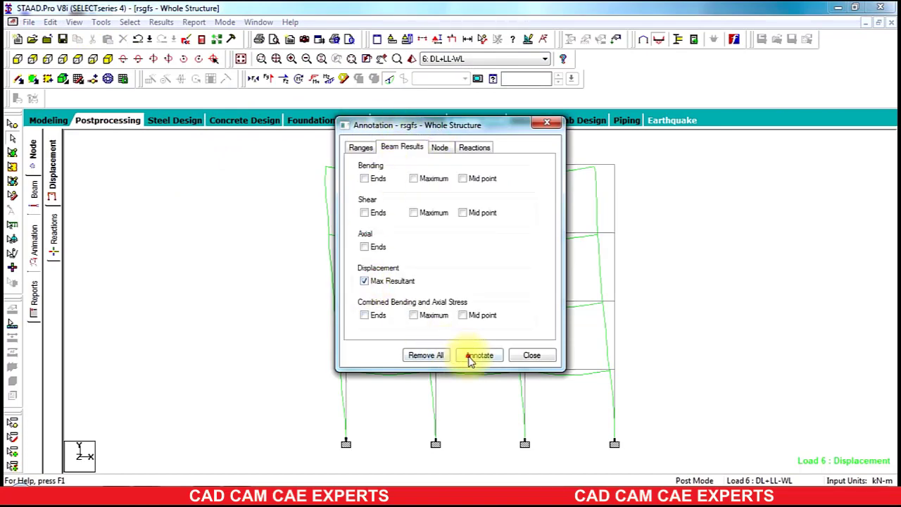
pyautogui.click(475, 356)
pyautogui.click(529, 356)
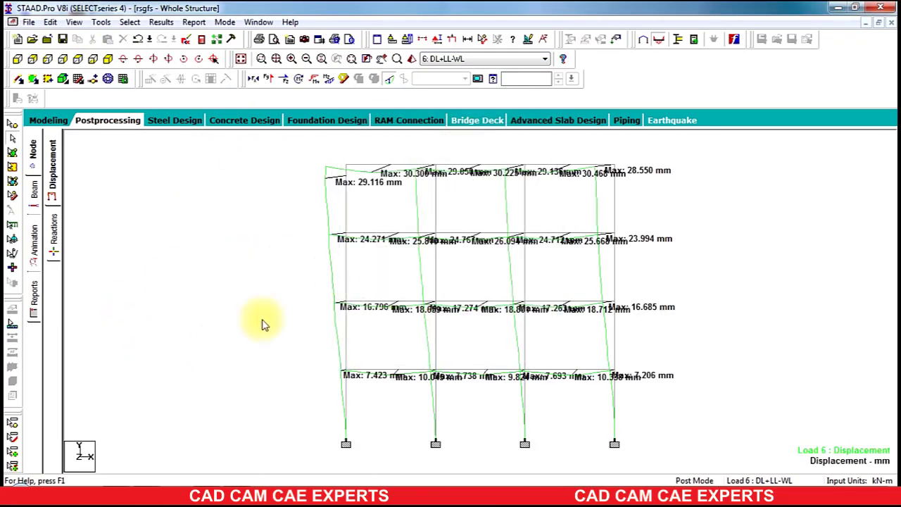
pyautogui.keyDown('ctrl'); pyautogui.scroll(5, 331, 219); pyautogui.keyUp('ctrl')
pyautogui.keyDown('ctrl'); pyautogui.scroll(3, 330, 218); pyautogui.keyUp('ctrl')
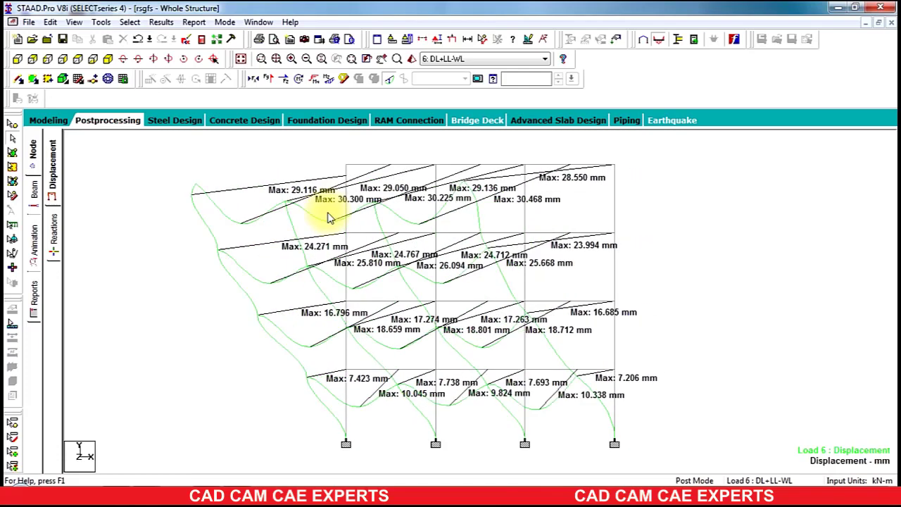
pyautogui.keyDown('ctrl'); pyautogui.scroll(-6, 329, 217); pyautogui.keyUp('ctrl')
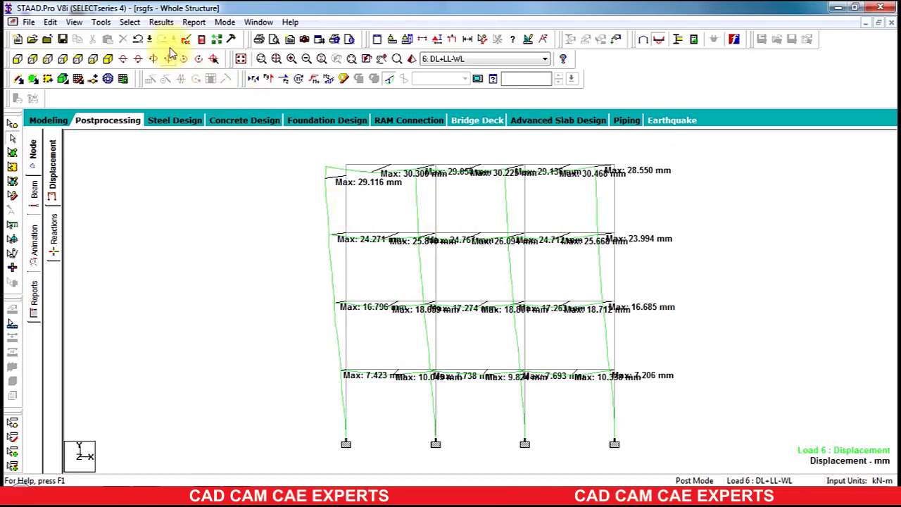
# Step: Close the value annotation settings and hide the deflected shape
pyautogui.click(162, 21)
pyautogui.click(179, 231)
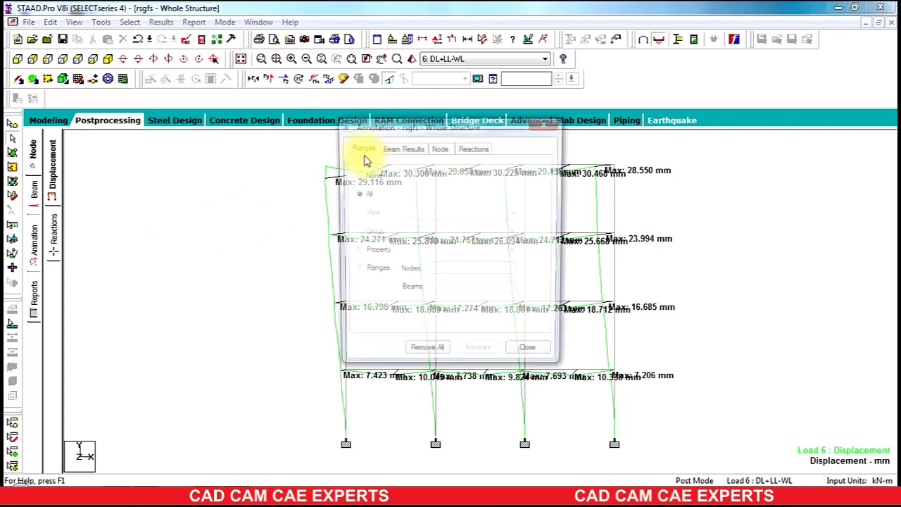
pyautogui.click(547, 122)
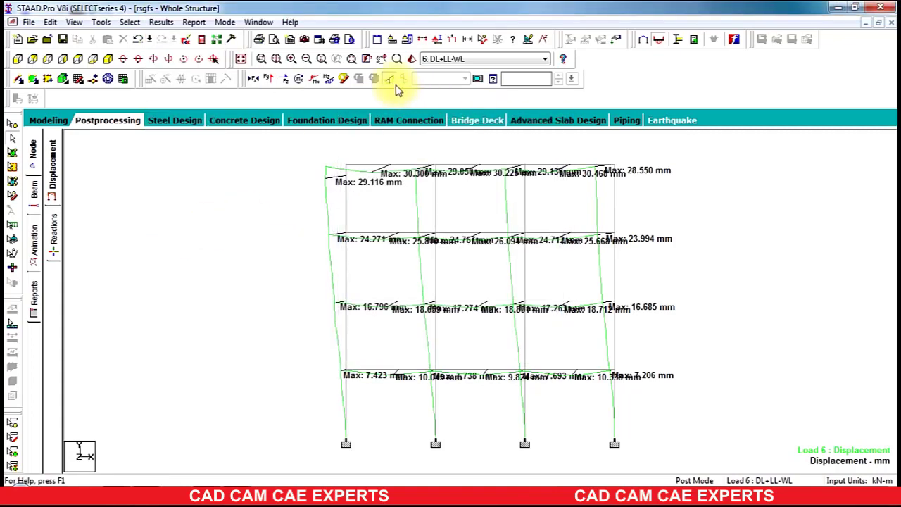
pyautogui.click(391, 82)
# Step: Overlay Bending Z, Torsion, Shear Y and Shear Z diagrams for load 6, then hide them
pyautogui.click(329, 78)
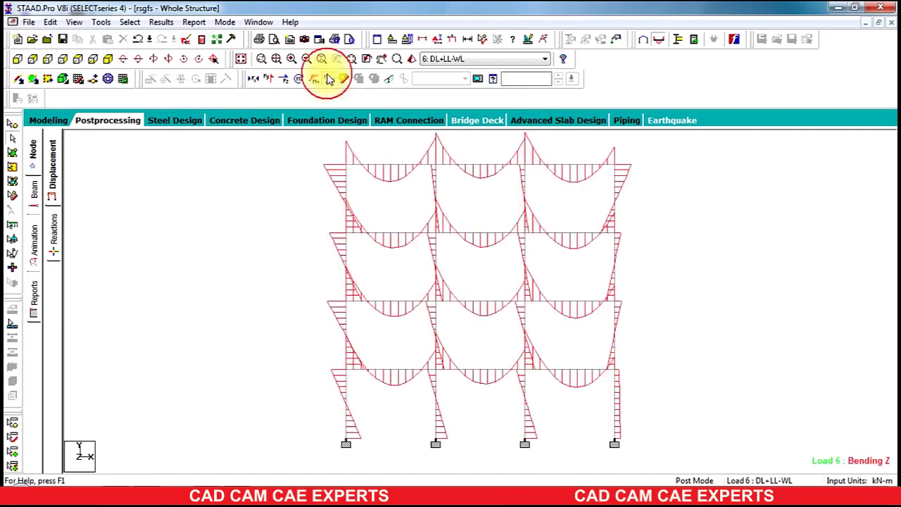
pyautogui.click(298, 83)
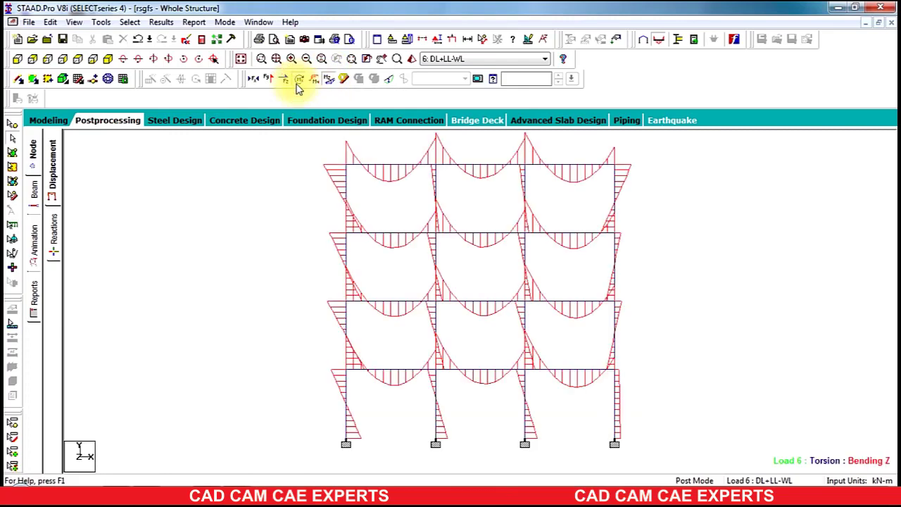
pyautogui.click(298, 83)
pyautogui.click(279, 77)
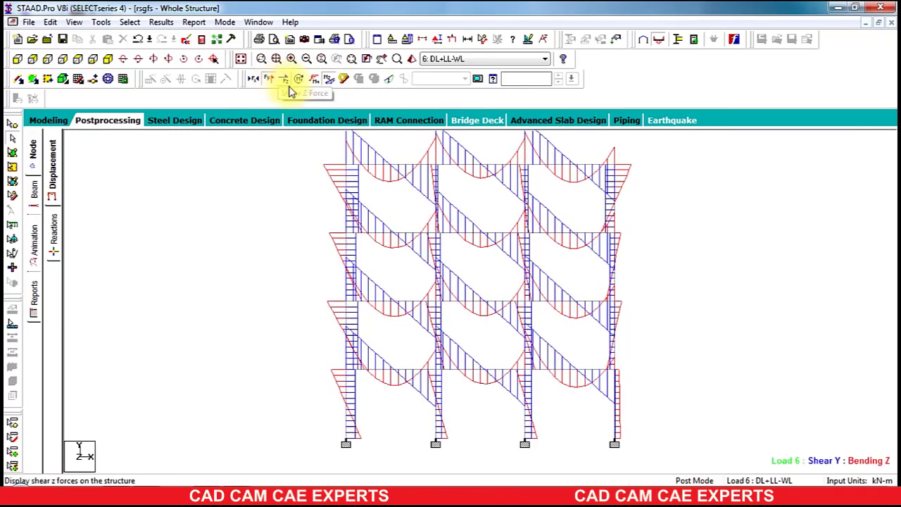
pyautogui.click(285, 82)
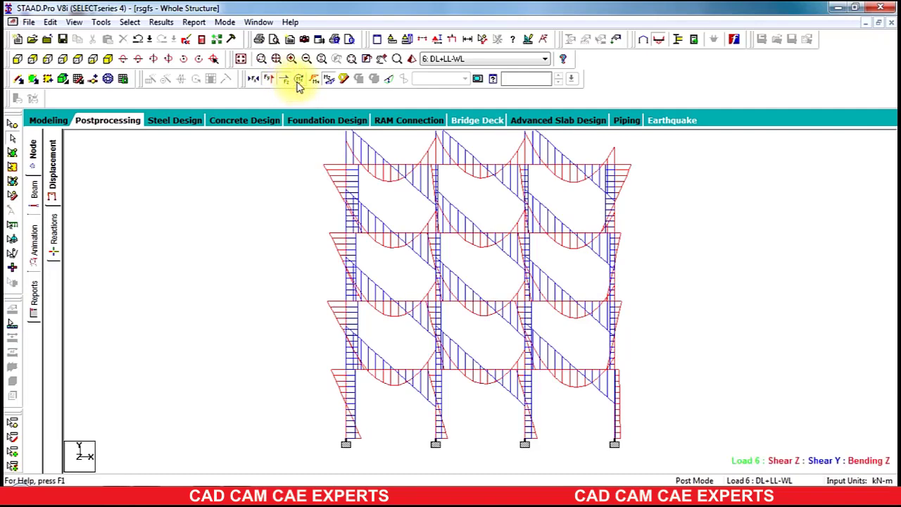
pyautogui.click(288, 88)
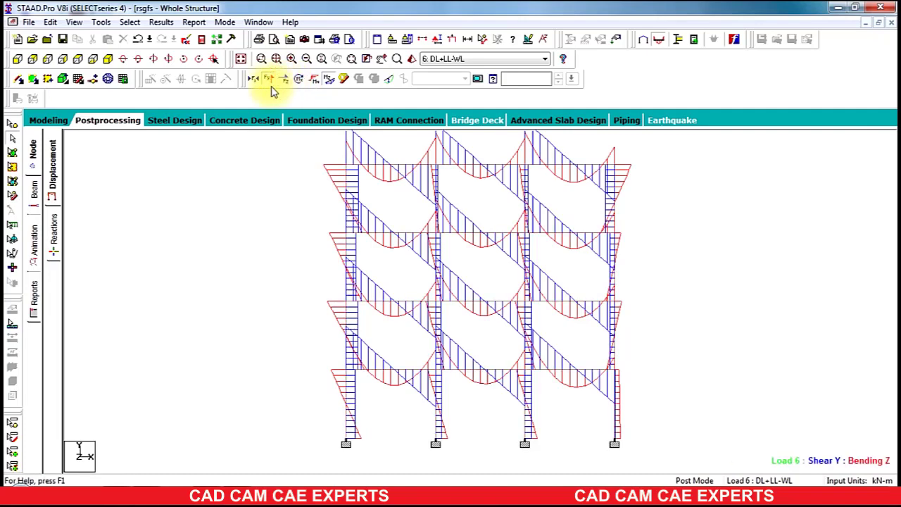
pyautogui.click(267, 81)
pyautogui.click(267, 83)
pyautogui.click(267, 82)
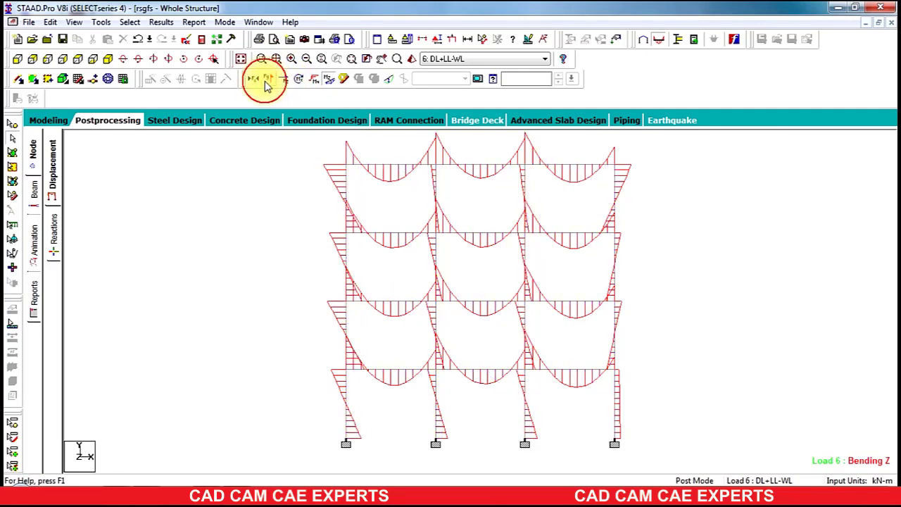
pyautogui.click(296, 80)
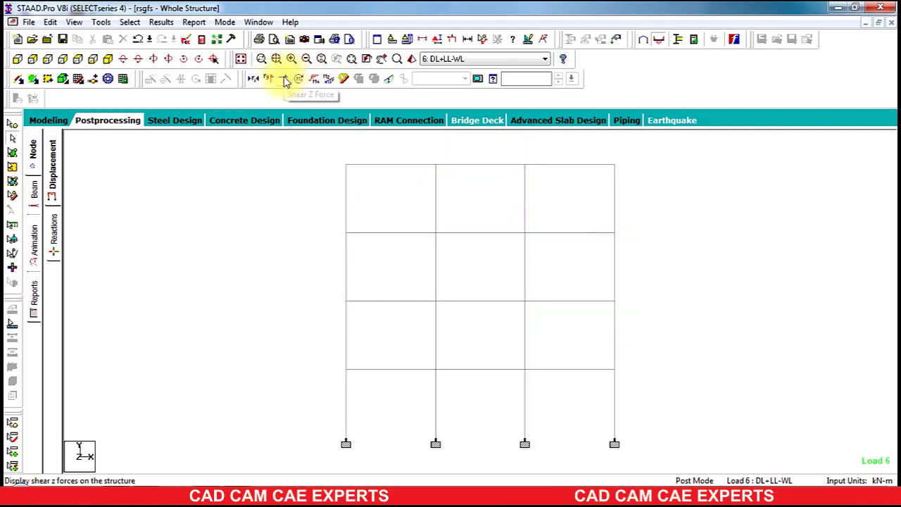
# Step: Show Shear Z, Shear Y and Axial Force diagrams one at a time, then clear them
pyautogui.click(284, 81)
pyautogui.click(282, 82)
pyautogui.click(271, 81)
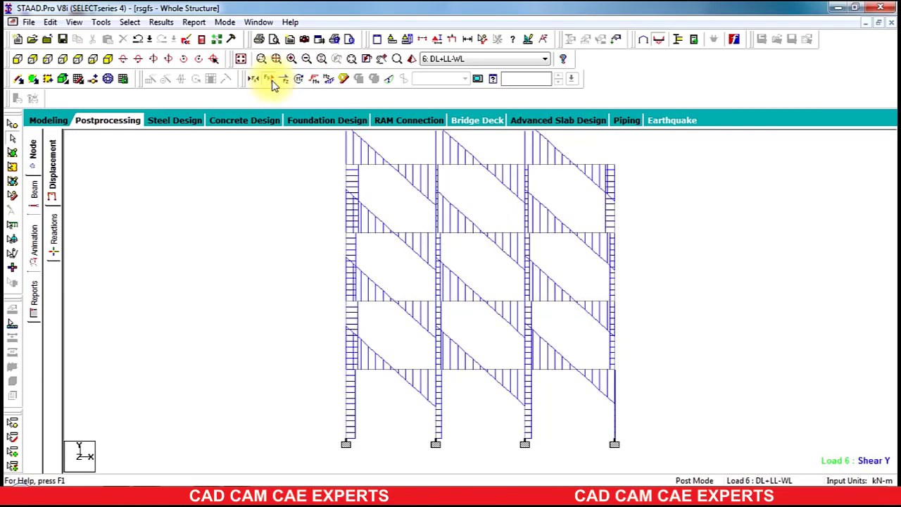
pyautogui.click(272, 80)
pyautogui.click(253, 79)
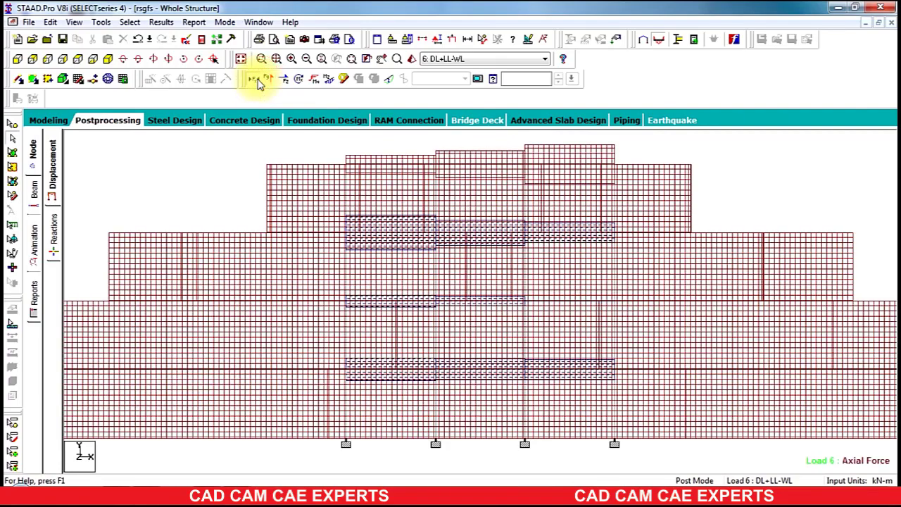
pyautogui.click(254, 80)
pyautogui.click(253, 79)
pyautogui.keyDown('ctrl'); pyautogui.scroll(-8, 338, 236); pyautogui.keyUp('ctrl')
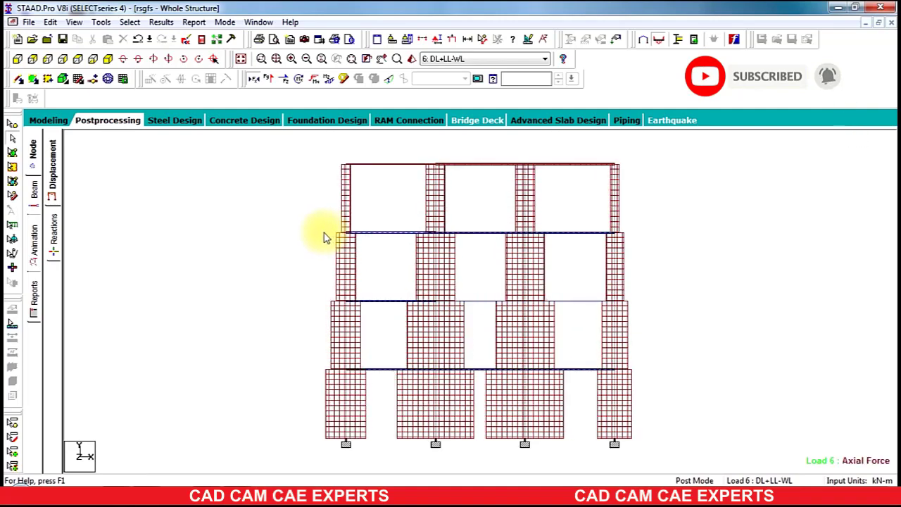
pyautogui.click(253, 80)
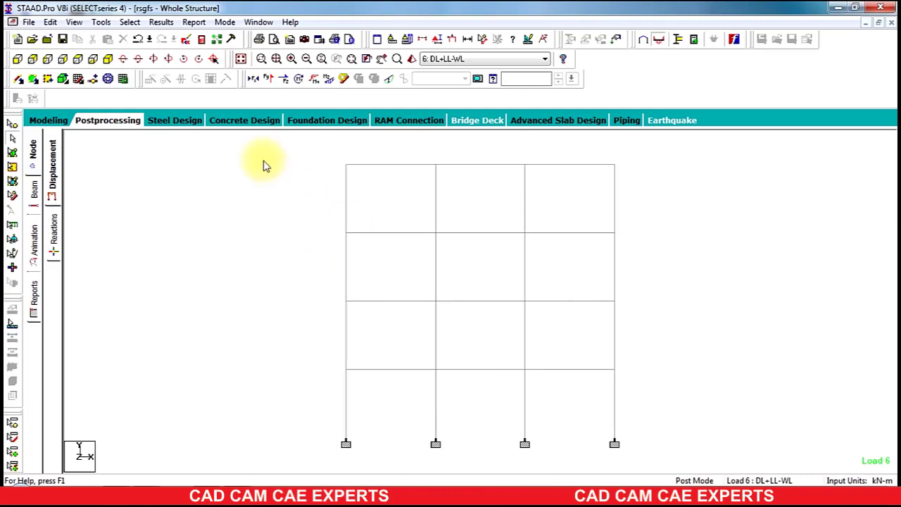
# Step: Select all failed beams, confirm none failed, and return to modeling mode
pyautogui.click(134, 26)
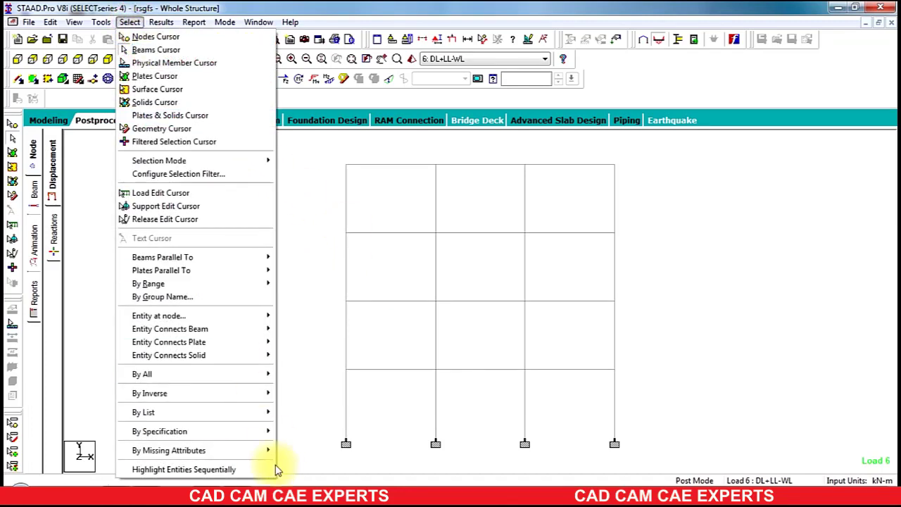
pyautogui.moveTo(255, 431)
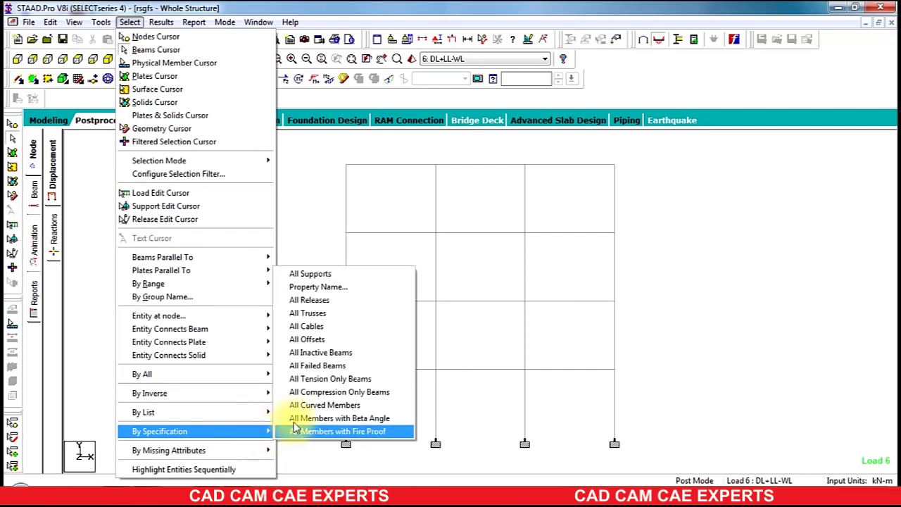
pyautogui.click(285, 365)
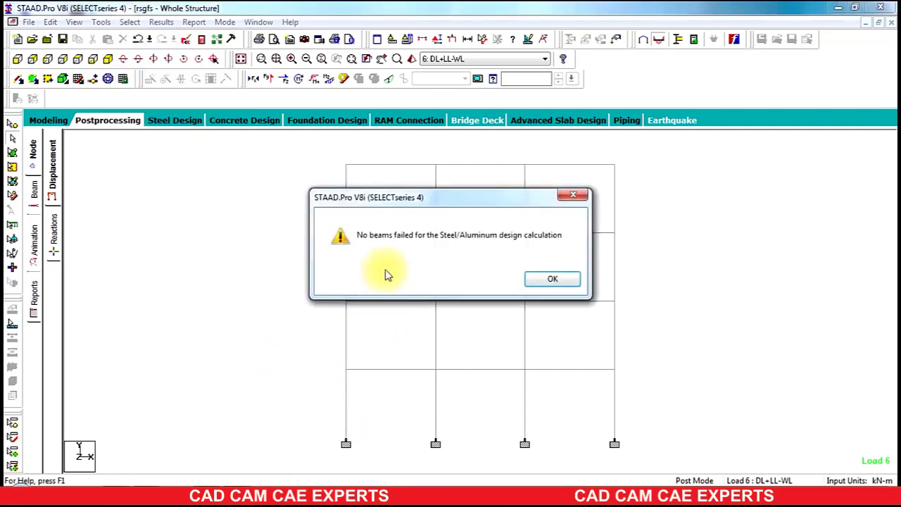
pyautogui.click(553, 279)
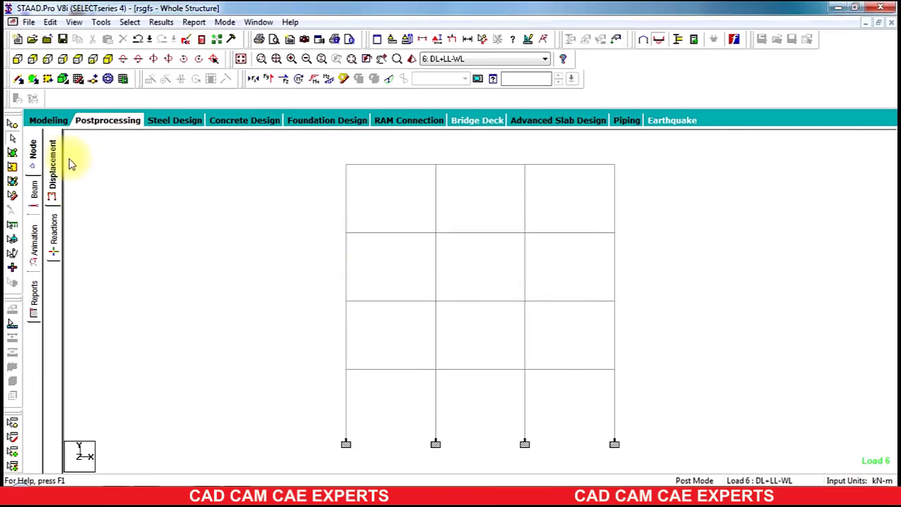
pyautogui.click(51, 121)
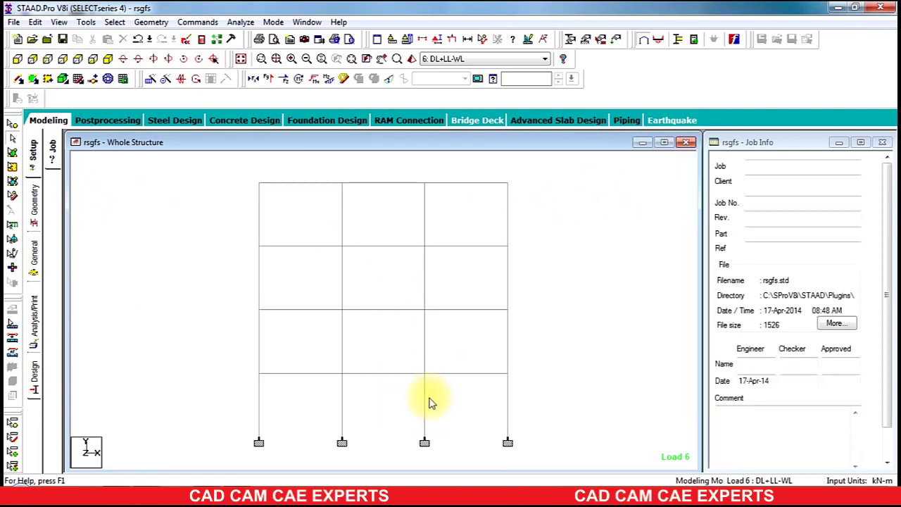
# Step: Inspect properties and concrete design results for bottom columns 16, 15 and 14
pyautogui.doubleClick(507, 409)
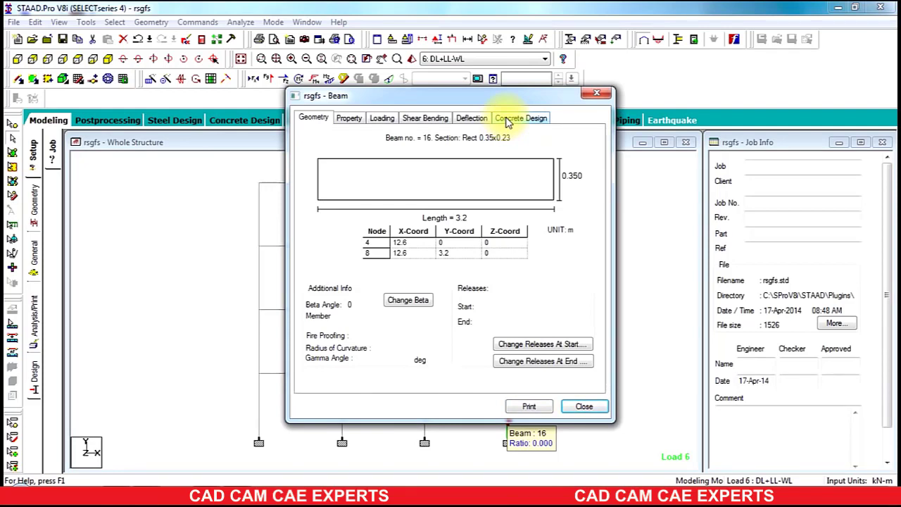
pyautogui.click(521, 118)
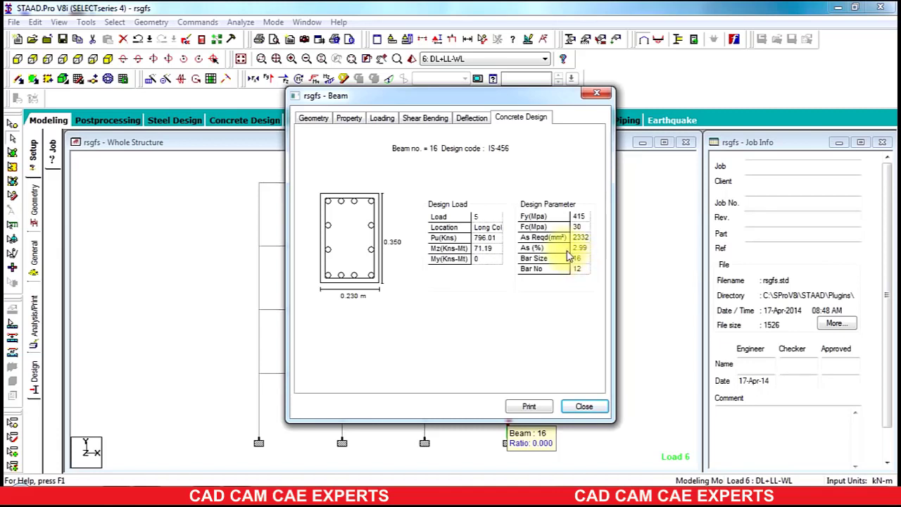
pyautogui.click(580, 407)
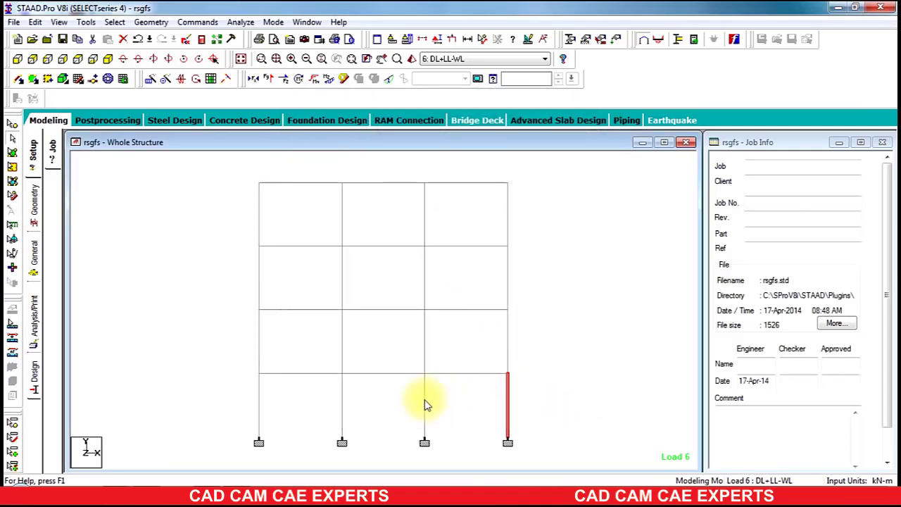
pyautogui.doubleClick(425, 405)
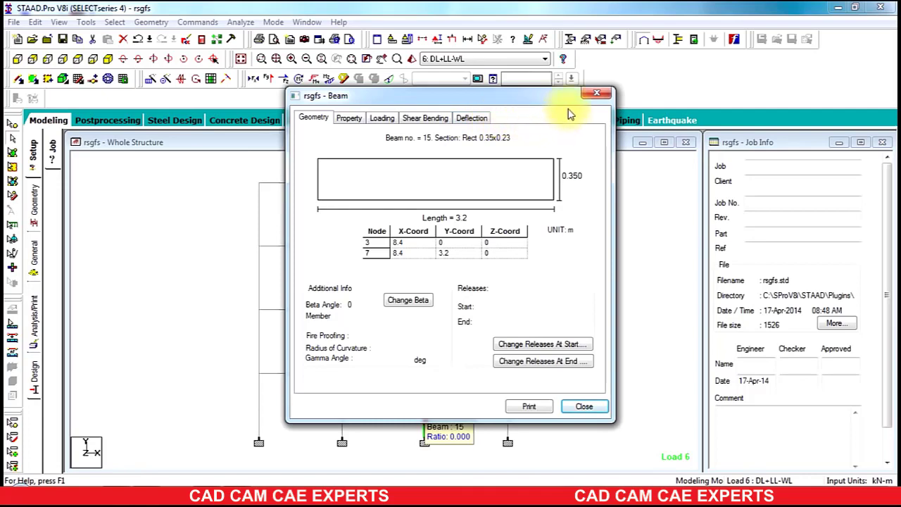
pyautogui.click(596, 95)
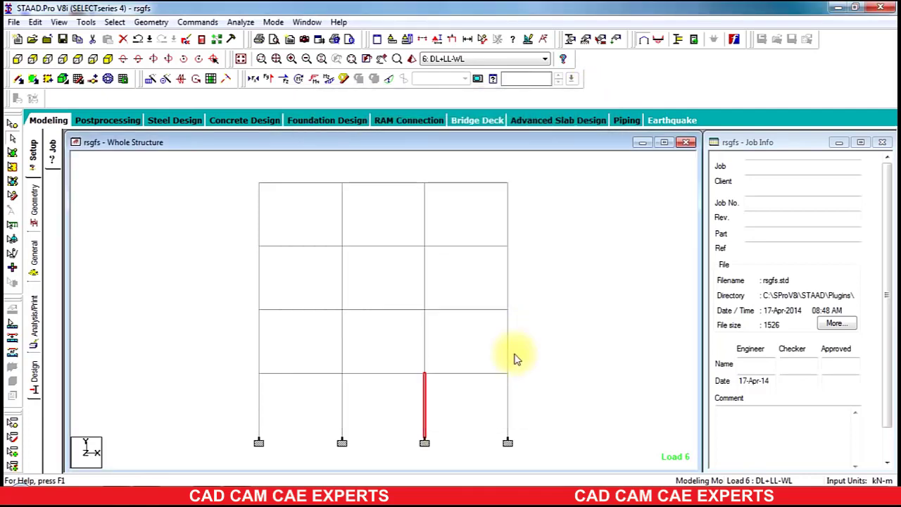
pyautogui.doubleClick(343, 410)
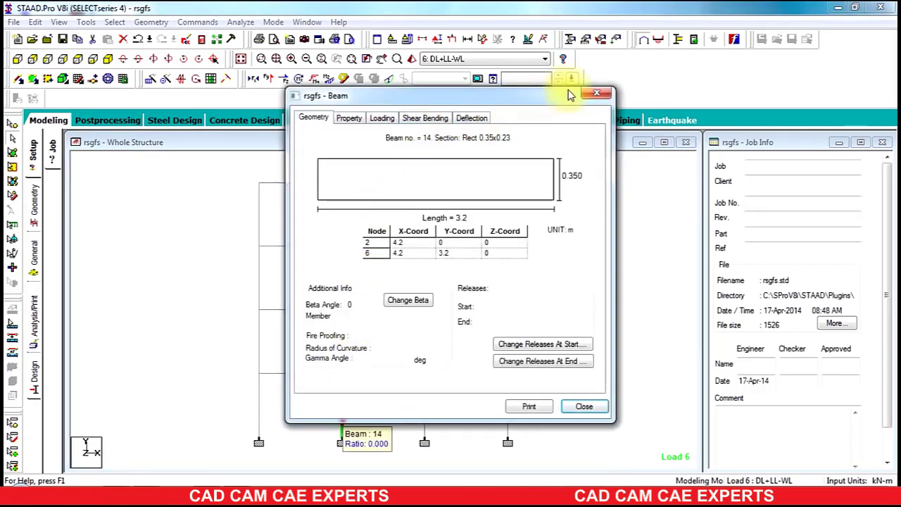
pyautogui.click(592, 99)
# Step: Check design results for left columns 13, 17 and 21, then clear the selection
pyautogui.doubleClick(257, 415)
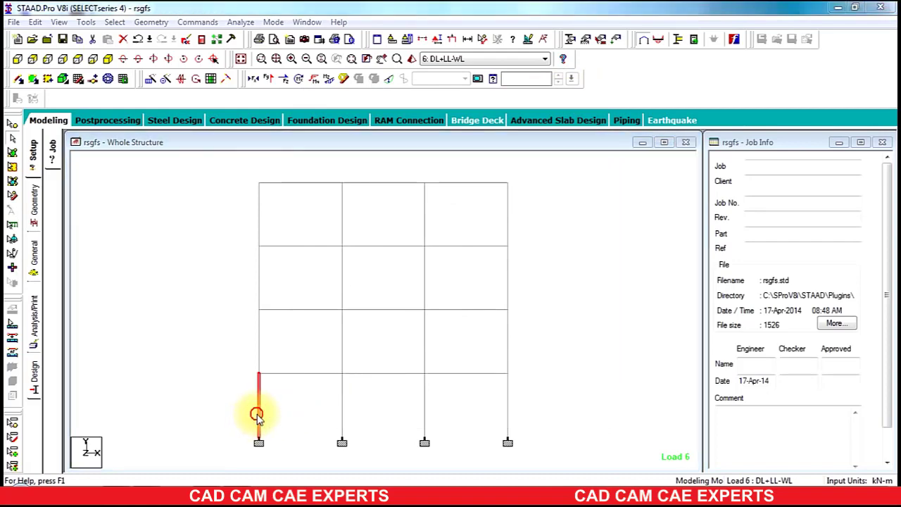
pyautogui.click(517, 118)
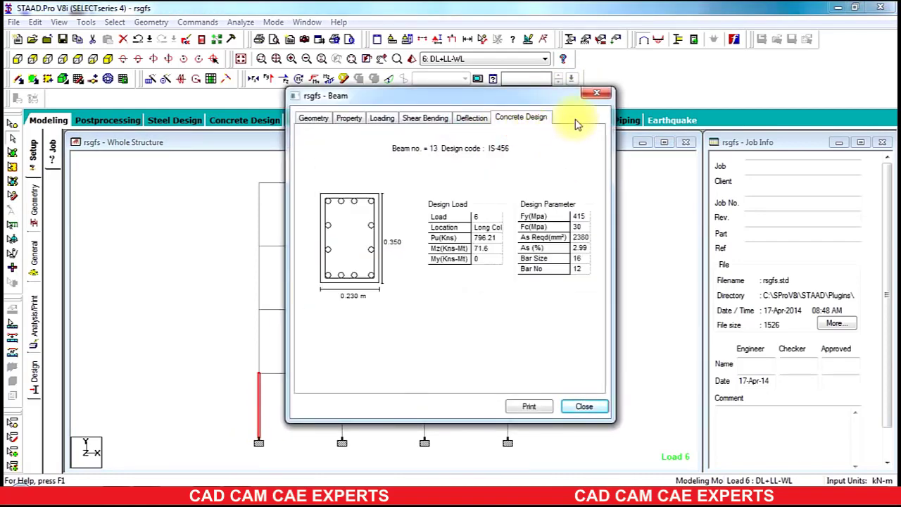
pyautogui.click(596, 93)
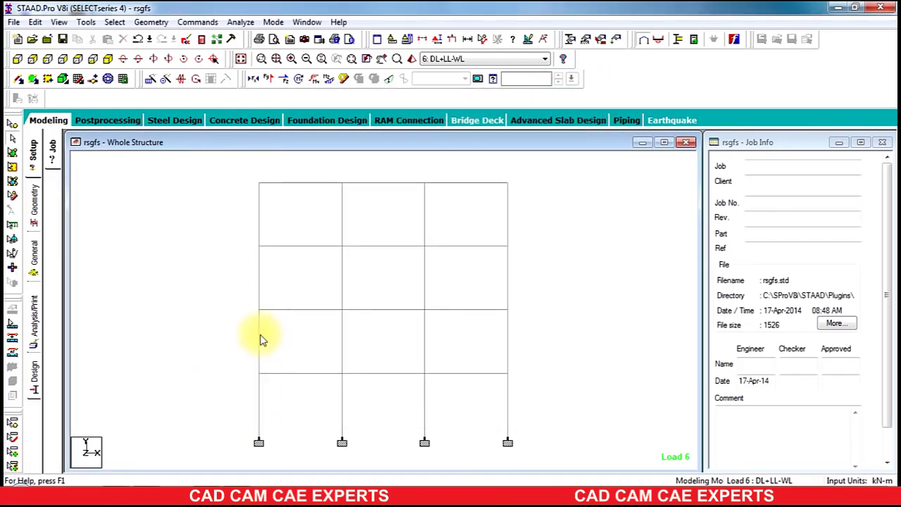
pyautogui.doubleClick(260, 337)
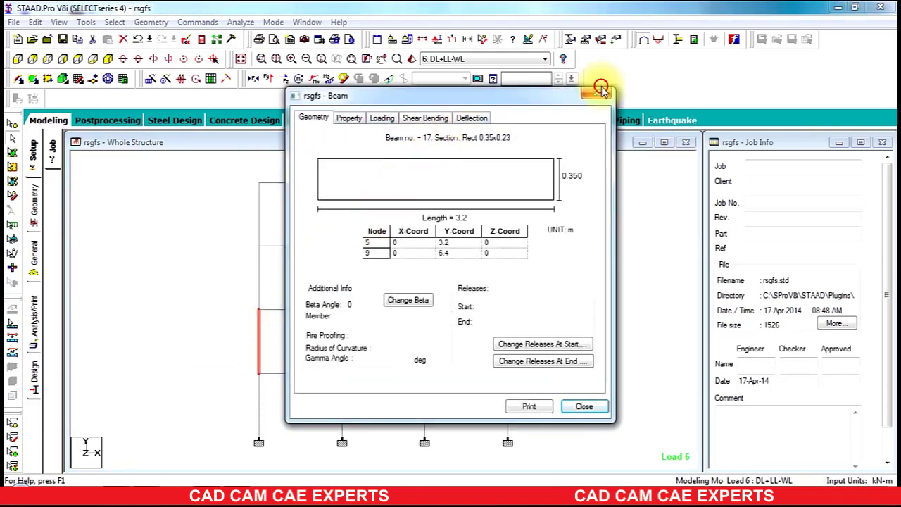
pyautogui.click(603, 96)
pyautogui.doubleClick(258, 288)
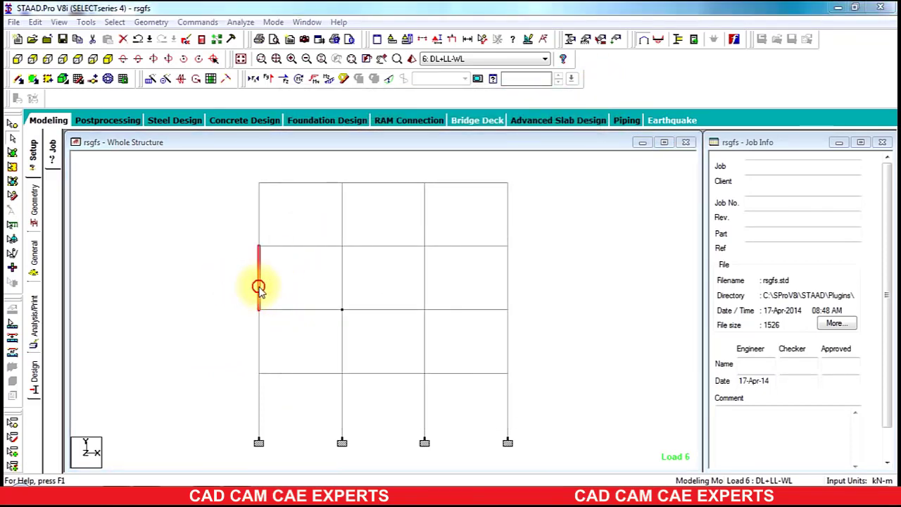
pyautogui.click(509, 120)
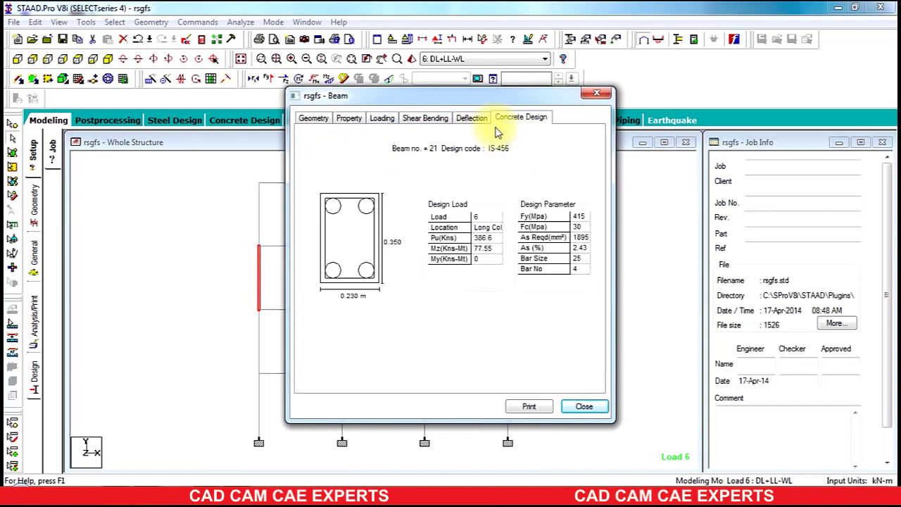
pyautogui.click(596, 93)
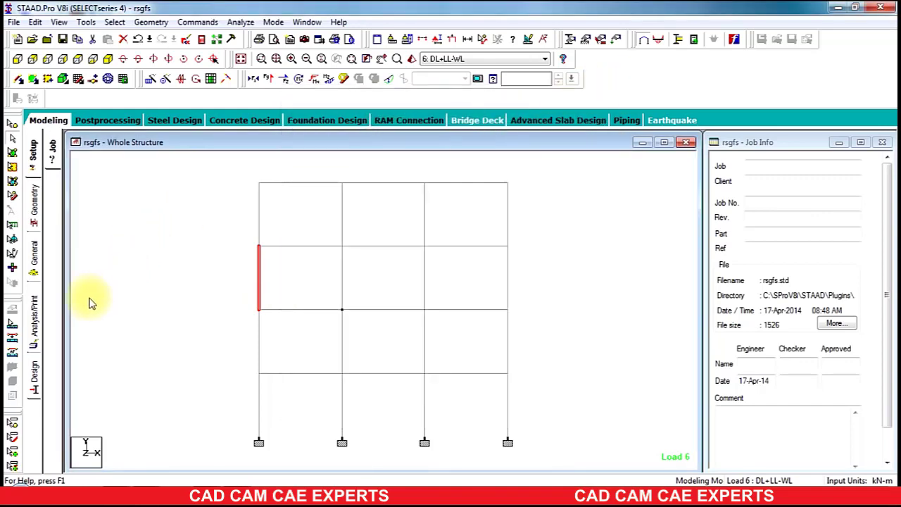
pyautogui.click(550, 238)
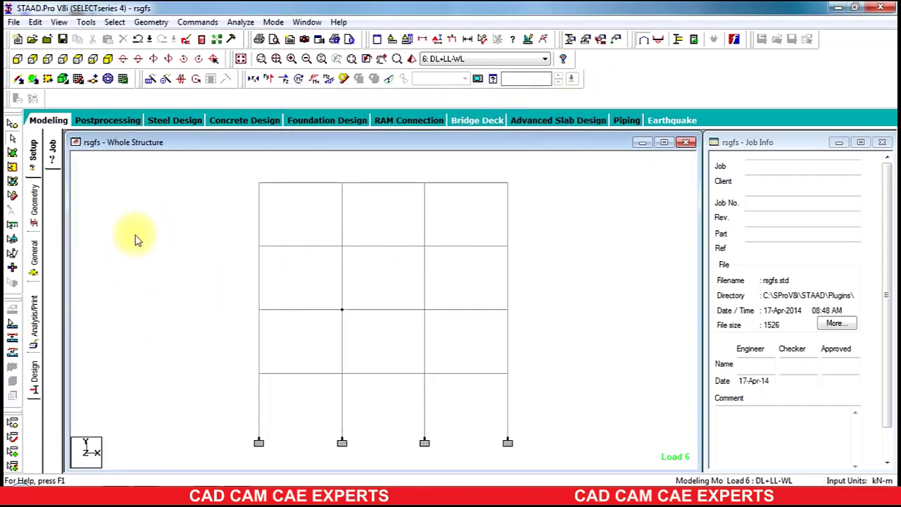
pyautogui.click(36, 255)
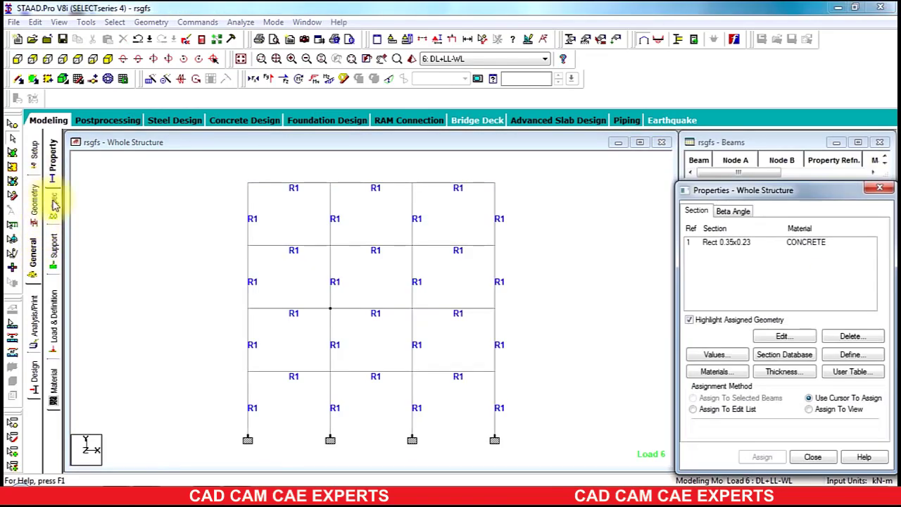
# Step: Define a Rectangle section with YD 0.40 m and ZD 0.30 m, adding it as reference 2
pyautogui.click(850, 354)
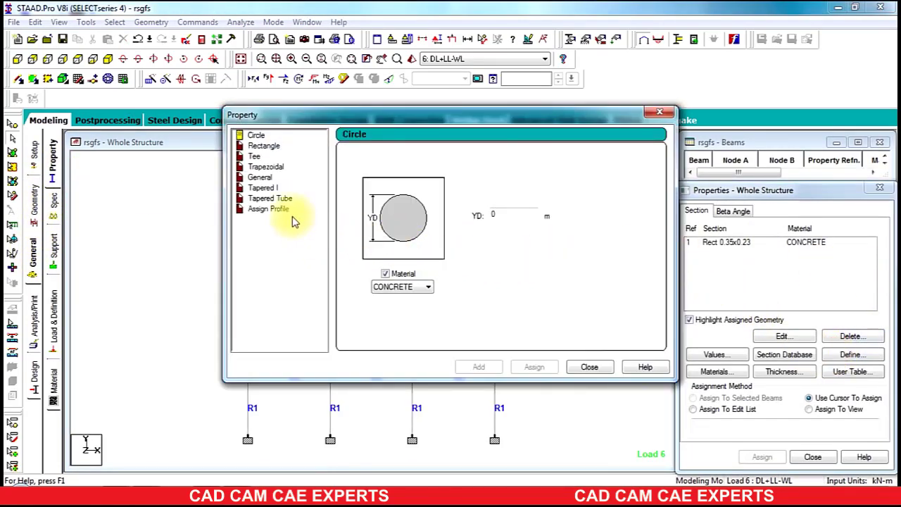
pyautogui.click(262, 146)
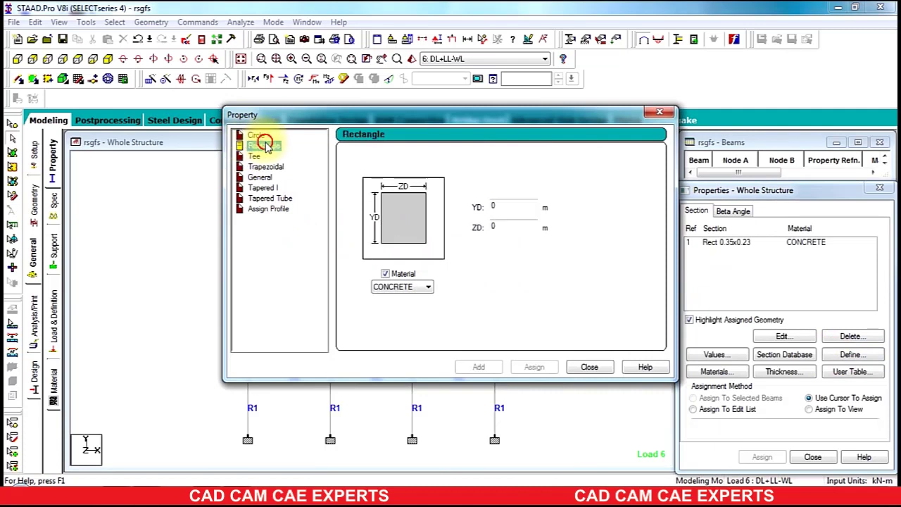
pyautogui.doubleClick(518, 206)
pyautogui.write('0.40')
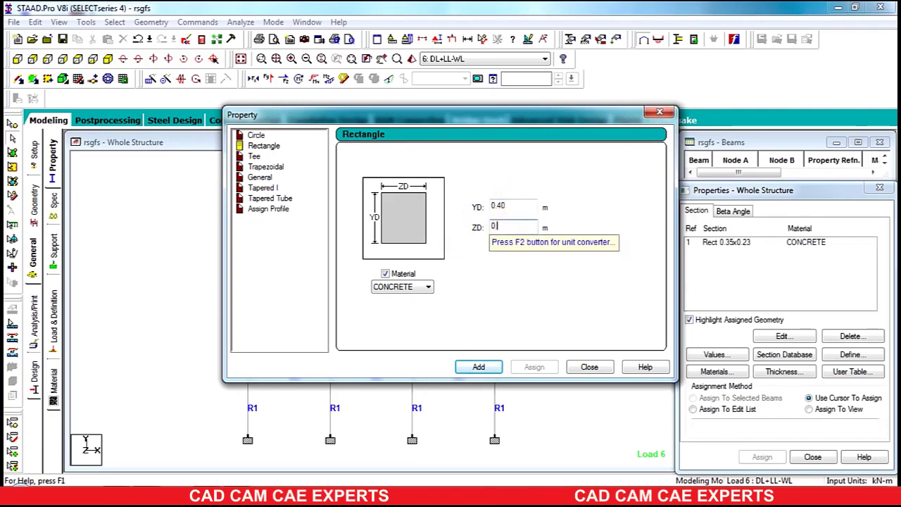
pyautogui.click(489, 365)
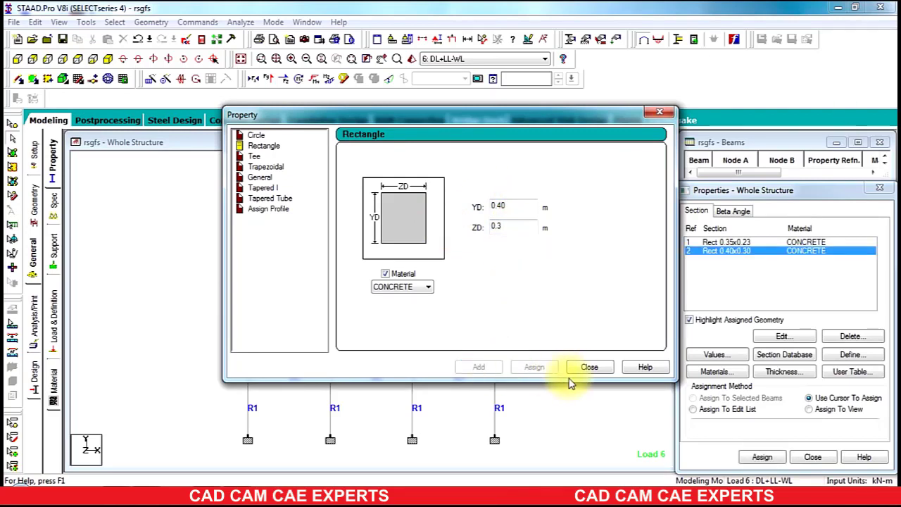
pyautogui.click(583, 370)
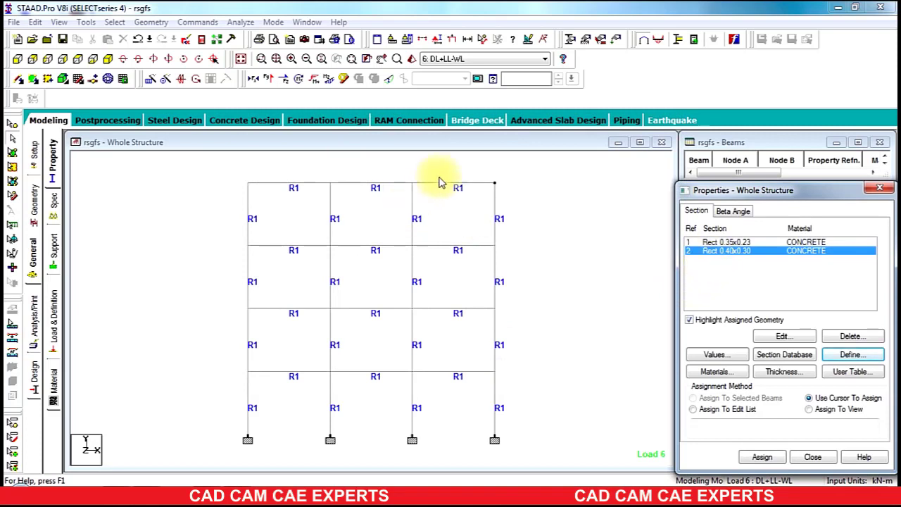
# Step: Assign Rect 0.40x0.30 to interior columns 14, 15, 18, 19, 22, 23, 26, 27, accepting both prompts
pyautogui.click(398, 462)
pyautogui.keyDown('ctrl'); pyautogui.moveTo(345, 173); pyautogui.dragTo(307, 462); pyautogui.keyUp('ctrl')
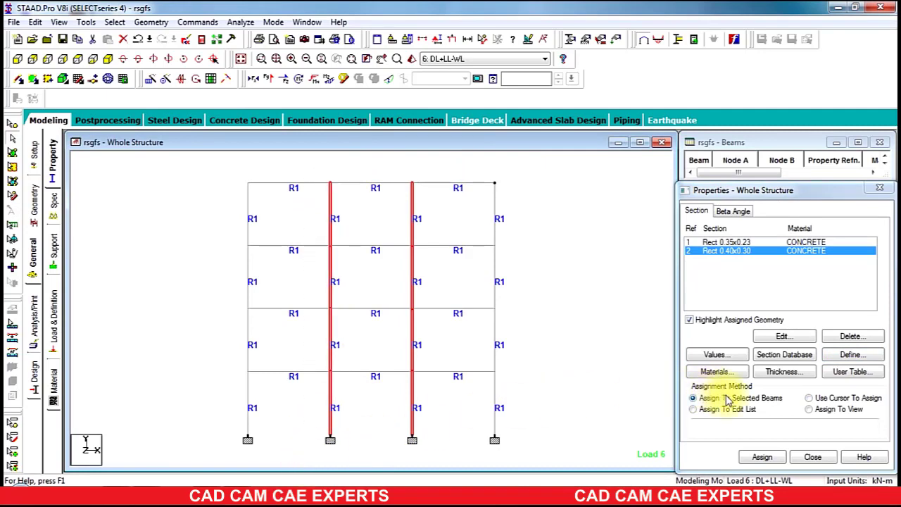
pyautogui.click(762, 457)
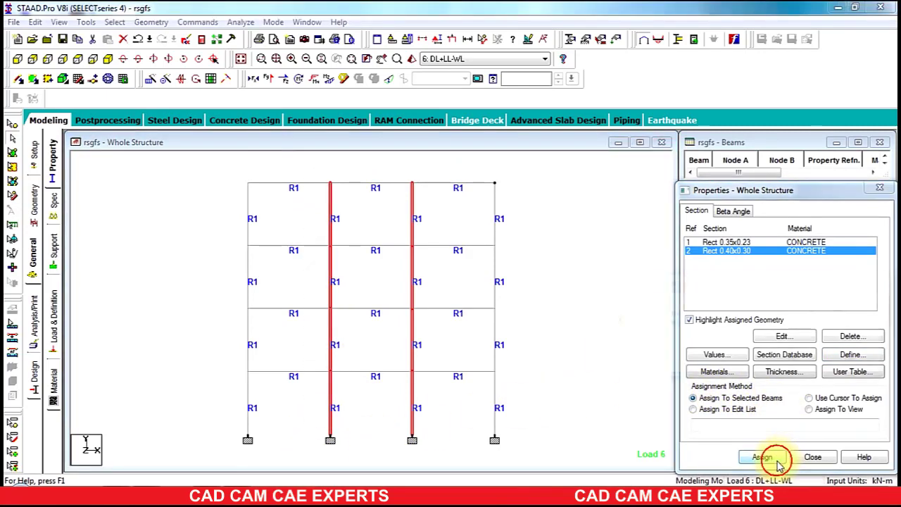
pyautogui.click(795, 362)
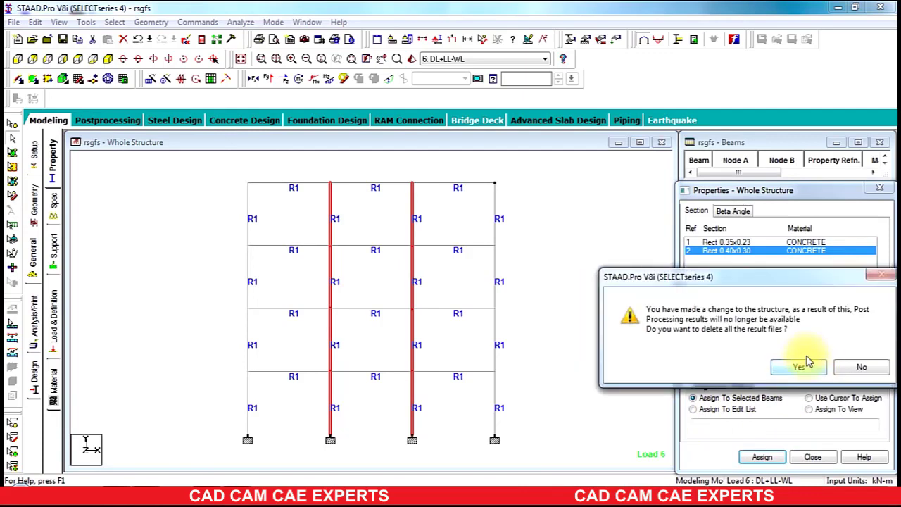
pyautogui.click(803, 369)
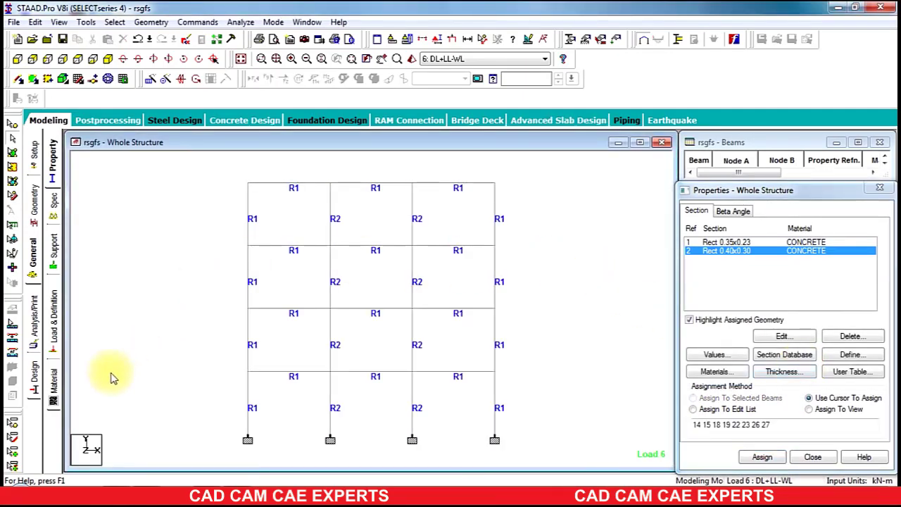
# Step: Add a Perform Analysis command under Analysis/Print
pyautogui.click(34, 330)
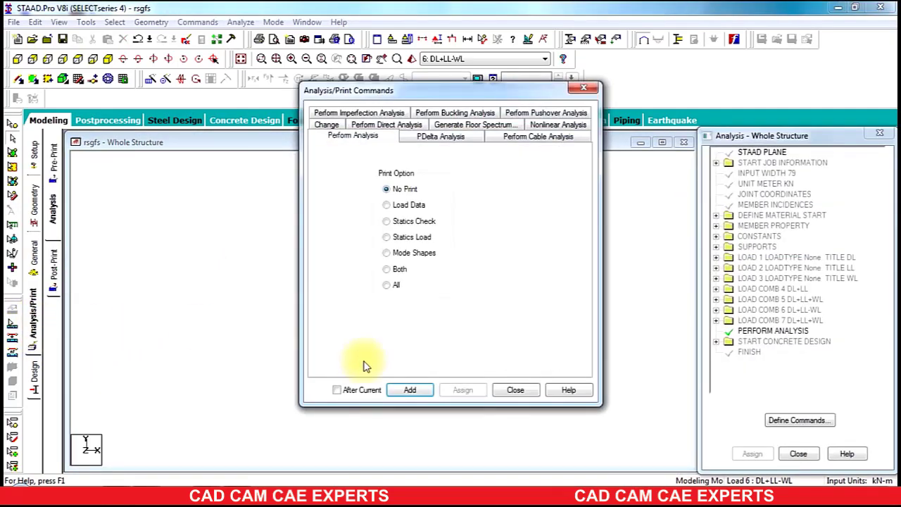
pyautogui.click(411, 389)
pyautogui.click(515, 389)
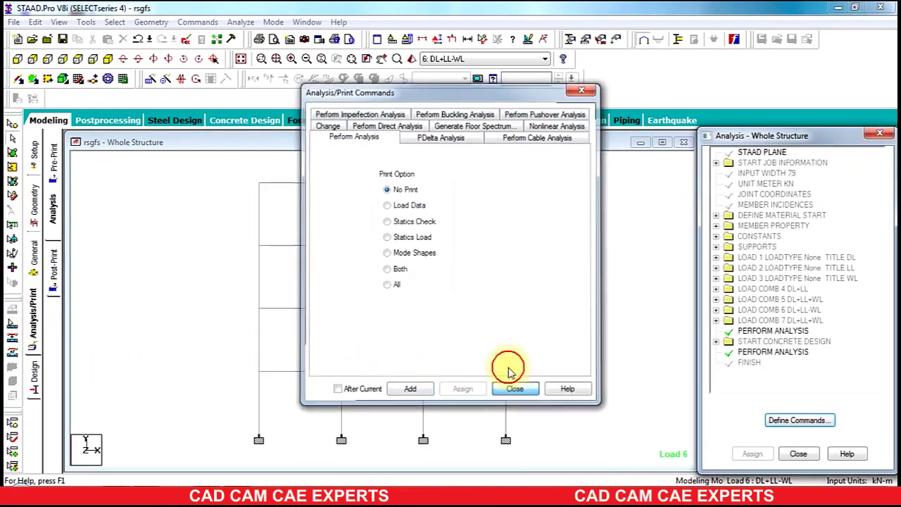
# Step: Save the model and run the analysis, finishing with 0 errors and 0 warnings
pyautogui.click(237, 22)
pyautogui.click(246, 37)
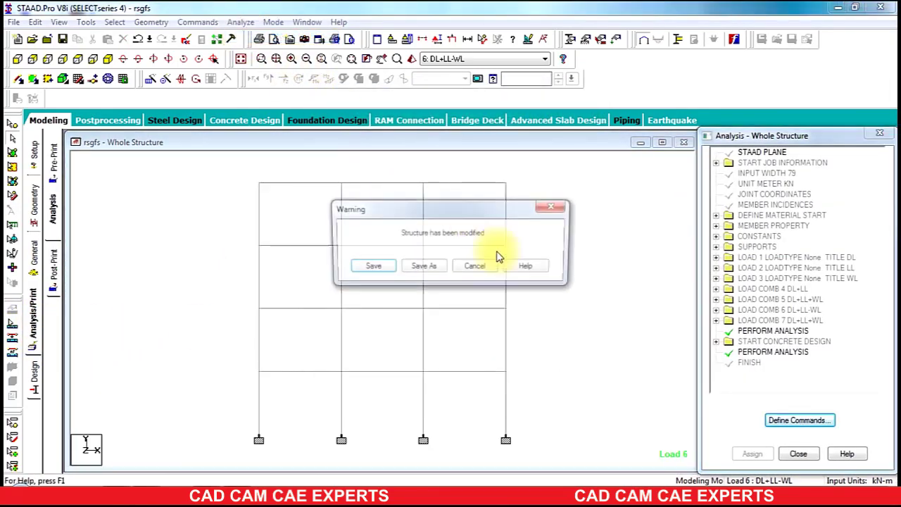
pyautogui.click(370, 268)
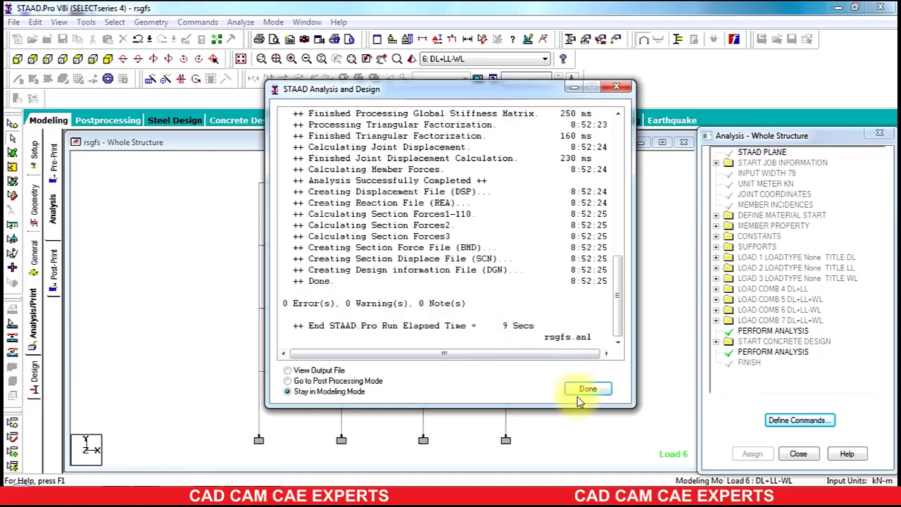
pyautogui.click(587, 391)
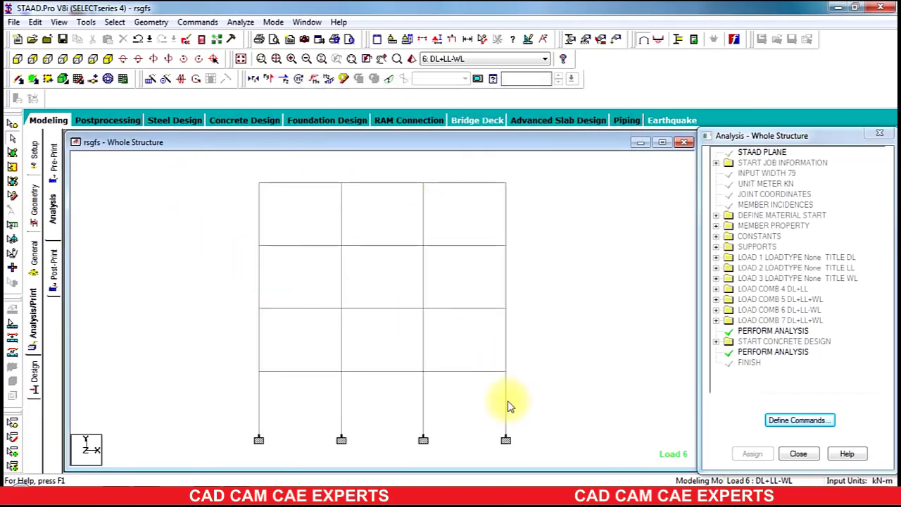
pyautogui.doubleClick(425, 401)
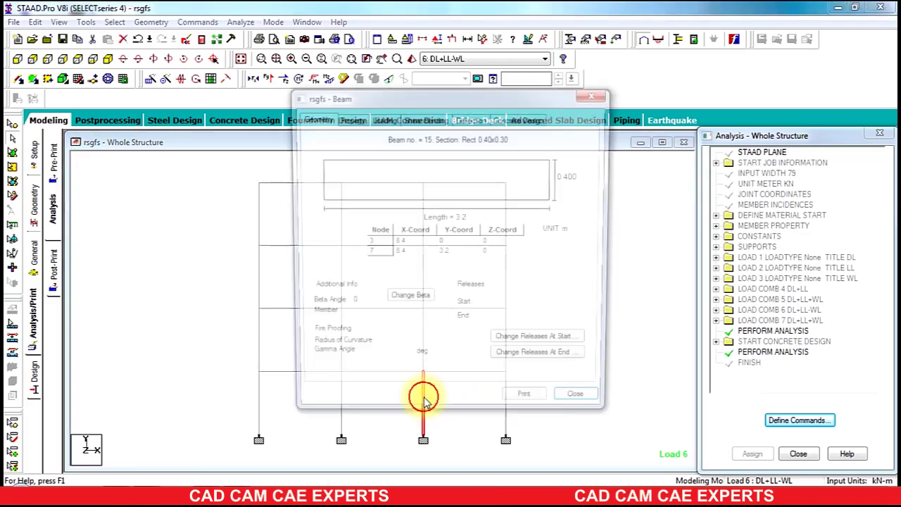
pyautogui.click(513, 118)
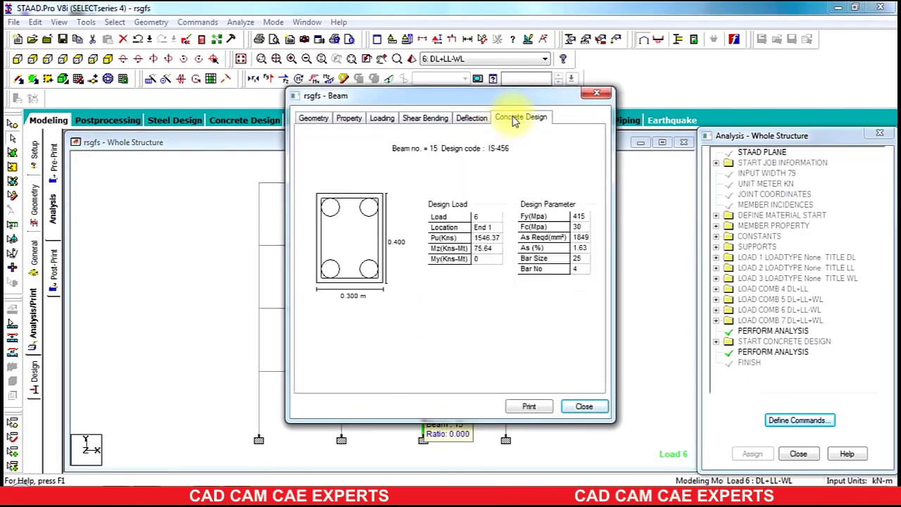
pyautogui.click(596, 93)
pyautogui.click(340, 395)
pyautogui.doubleClick(341, 395)
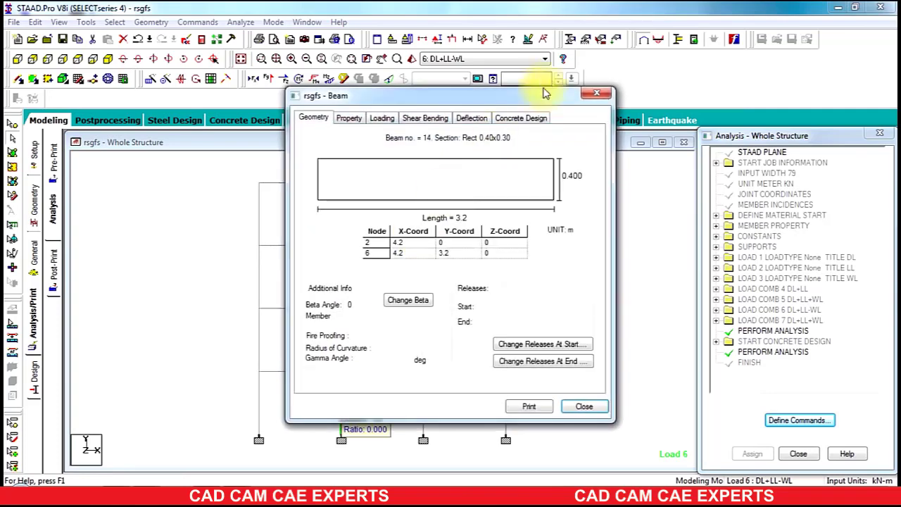
pyautogui.click(540, 120)
pyautogui.click(597, 93)
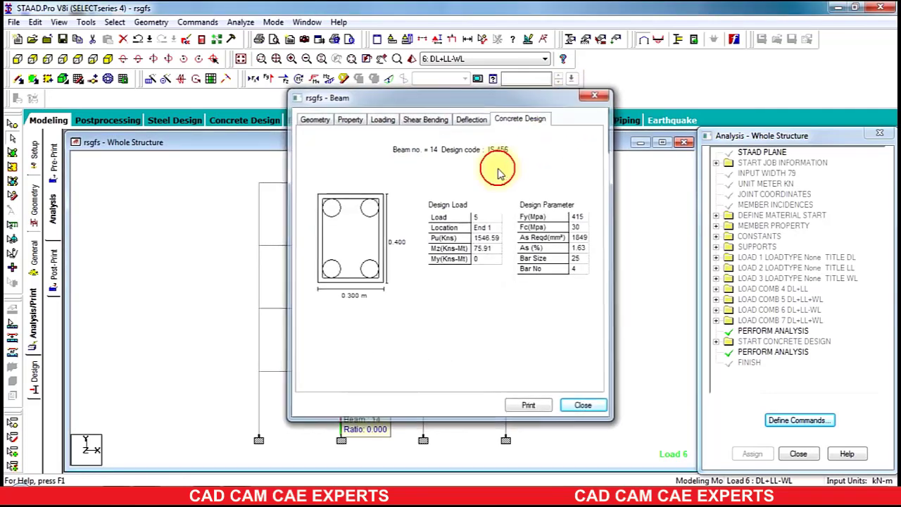
pyautogui.click(260, 340)
pyautogui.doubleClick(259, 338)
pyautogui.click(498, 117)
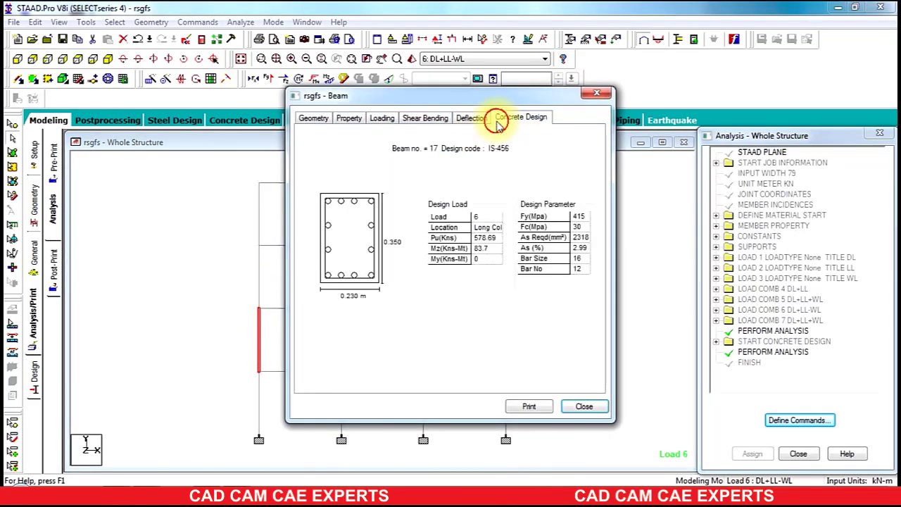
pyautogui.click(596, 93)
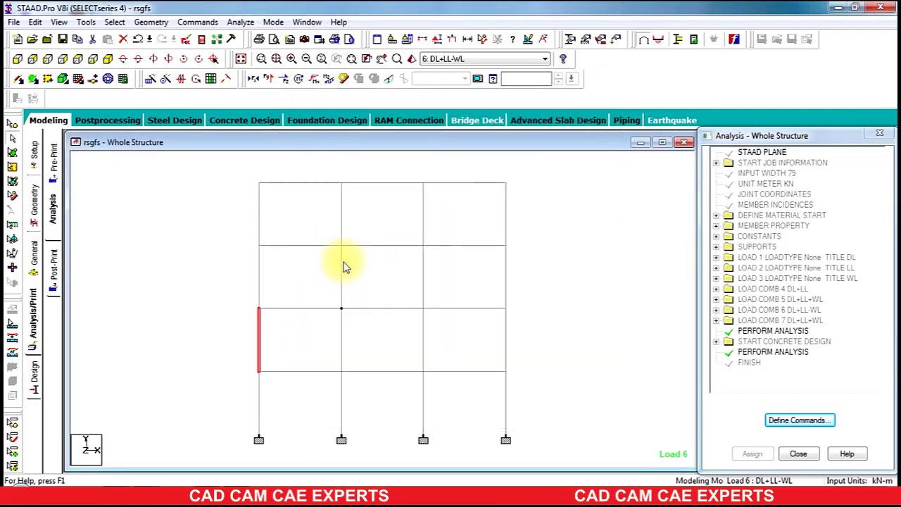
pyautogui.doubleClick(344, 266)
pyautogui.click(514, 119)
pyautogui.click(597, 94)
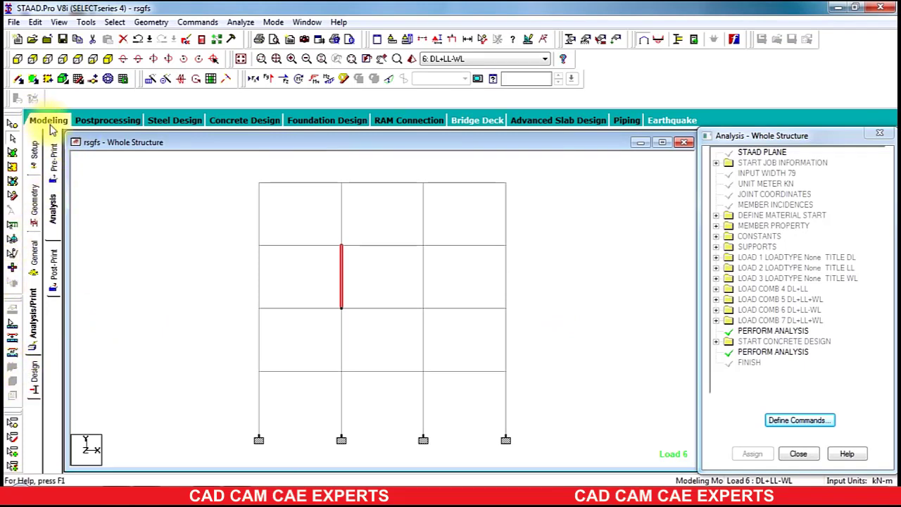
# Step: Enter Postprocessing with all load cases and maximize the structure view
pyautogui.click(99, 121)
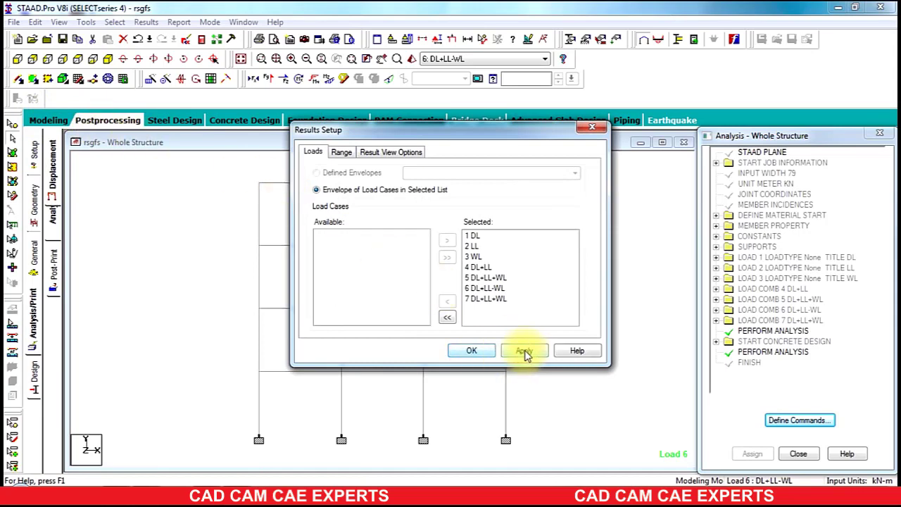
pyautogui.click(471, 351)
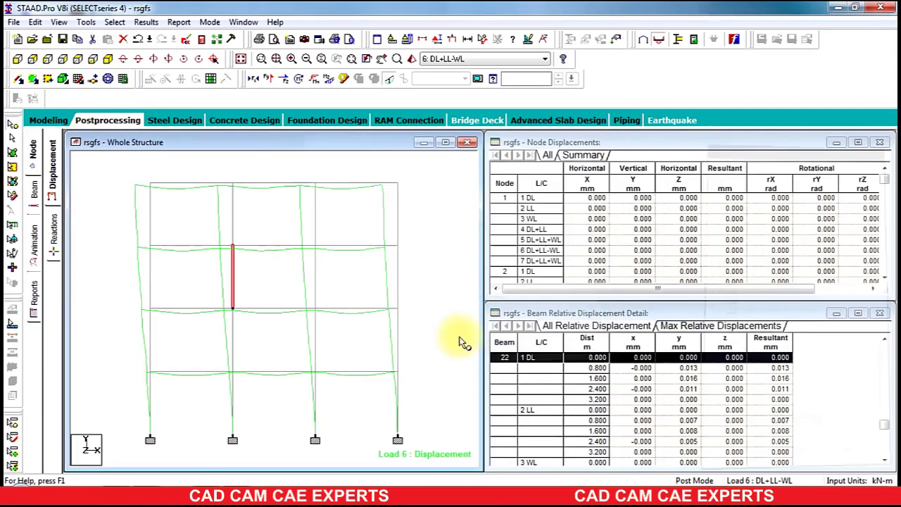
pyautogui.click(446, 144)
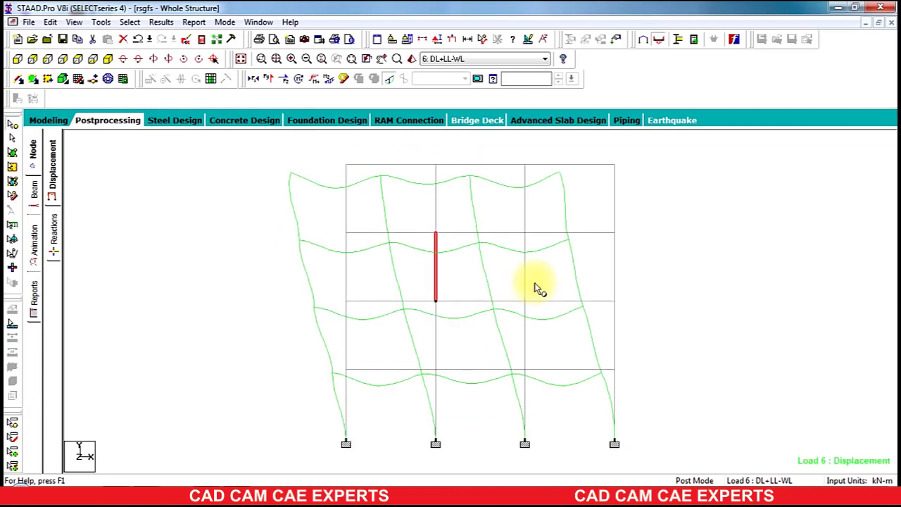
pyautogui.click(659, 257)
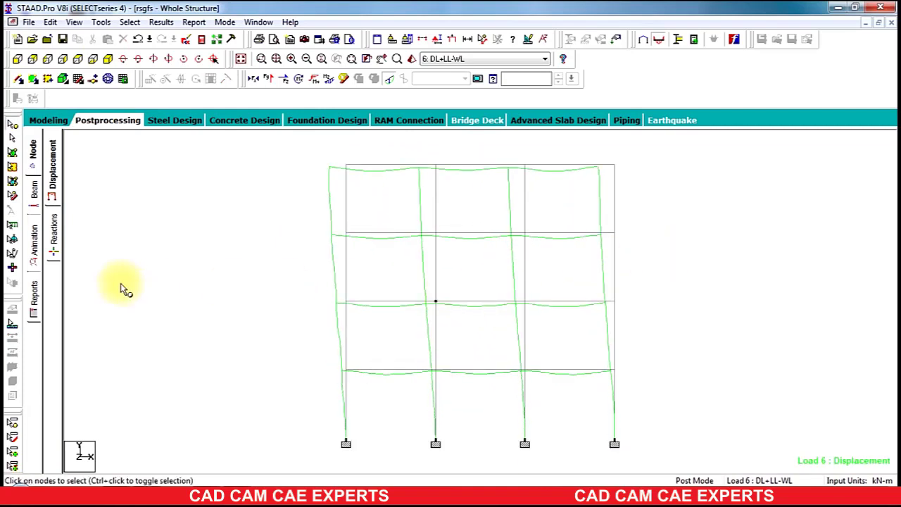
pyautogui.click(48, 120)
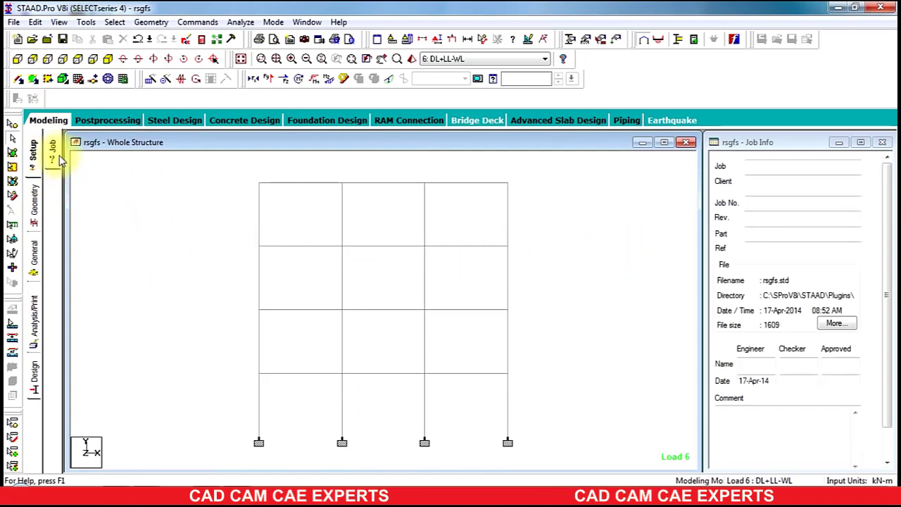
pyautogui.click(102, 122)
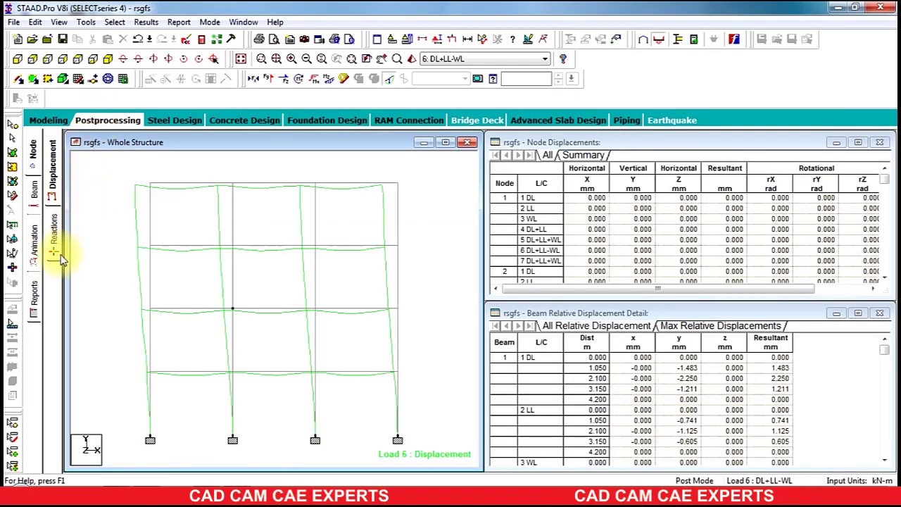
pyautogui.click(445, 142)
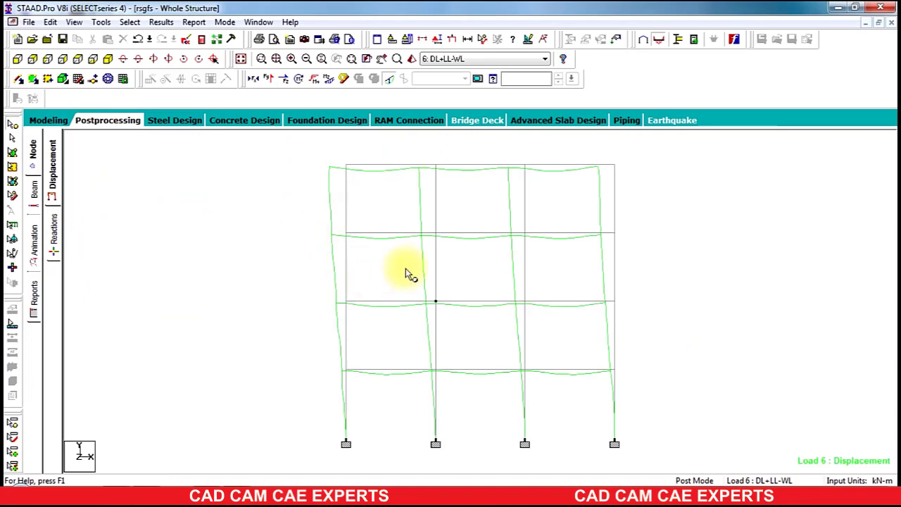
# Step: Apply Section Displacement animation from the Diagrams dialog's Animation page
pyautogui.click(34, 243)
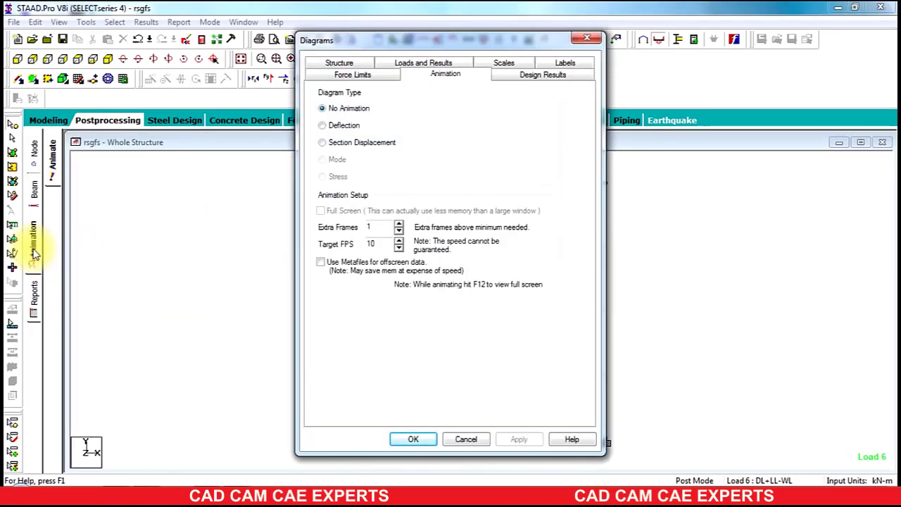
pyautogui.click(367, 143)
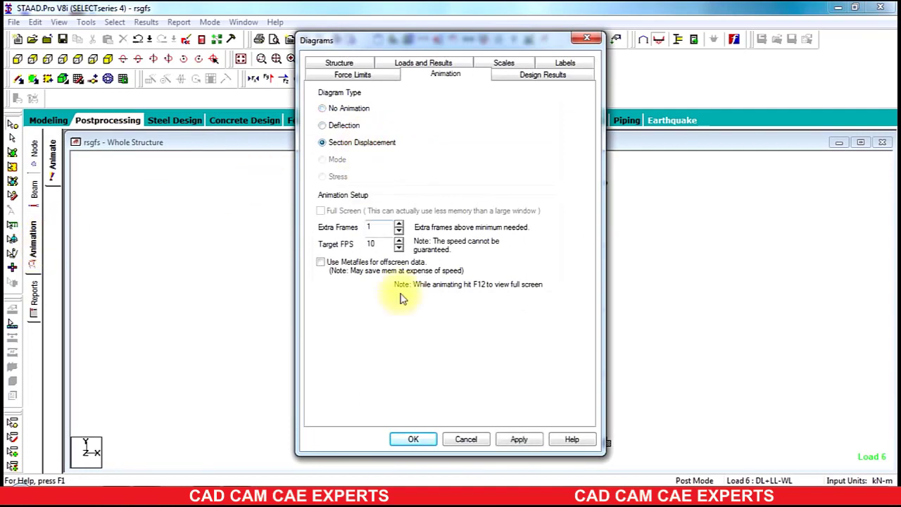
pyautogui.click(505, 441)
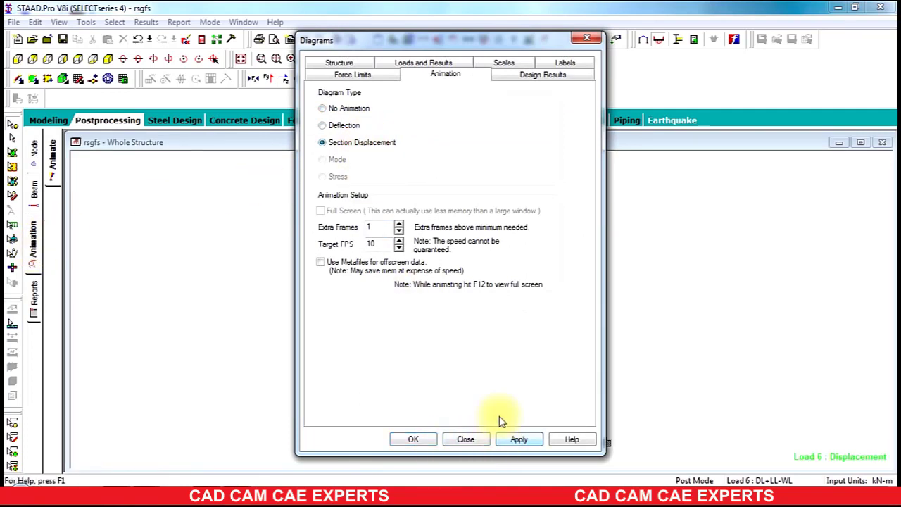
pyautogui.click(583, 41)
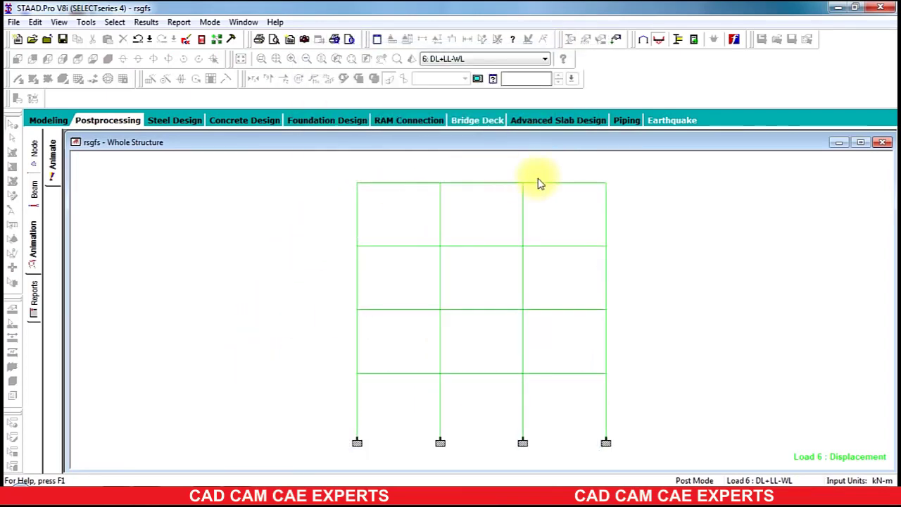
# Step: Cycle the animated displacement through load cases 7, 5, 4, 3, 2 and 1, ending on 7: DL+LL+WL
pyautogui.click(457, 58)
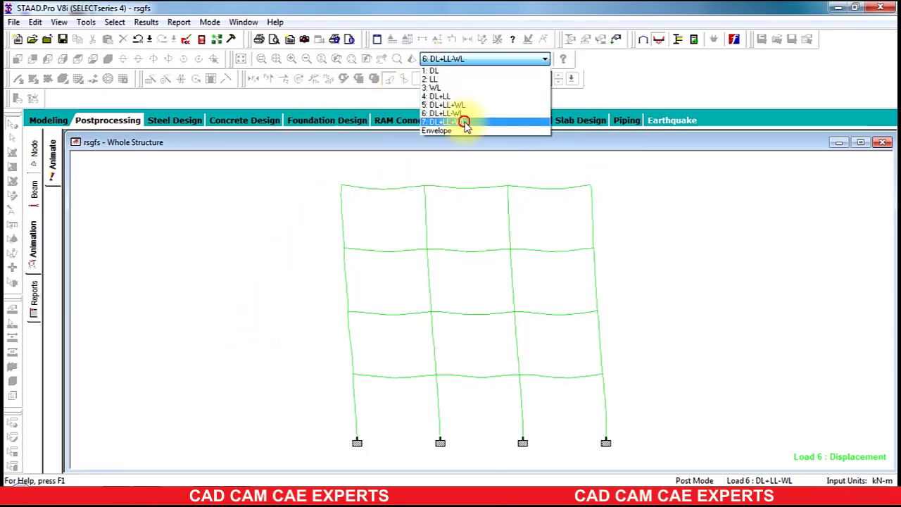
pyautogui.click(464, 123)
pyautogui.click(459, 59)
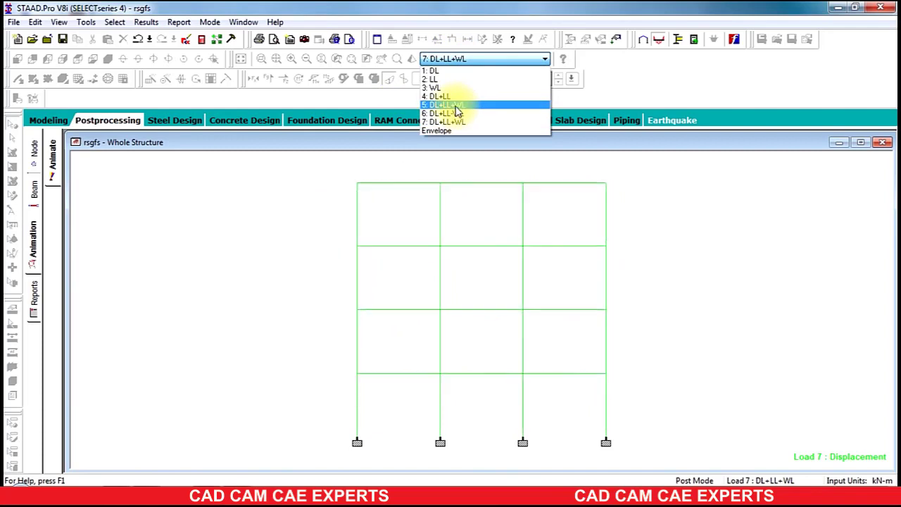
pyautogui.click(457, 106)
pyautogui.click(467, 59)
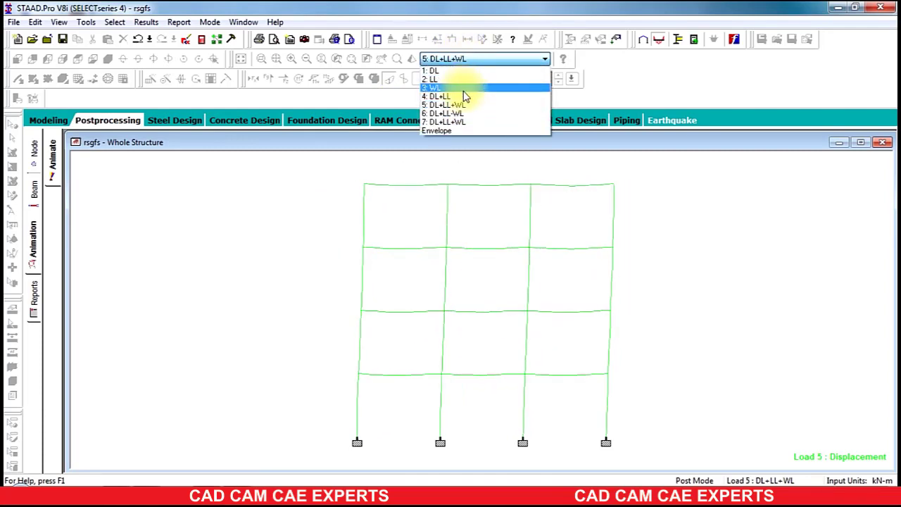
pyautogui.click(464, 96)
pyautogui.click(475, 62)
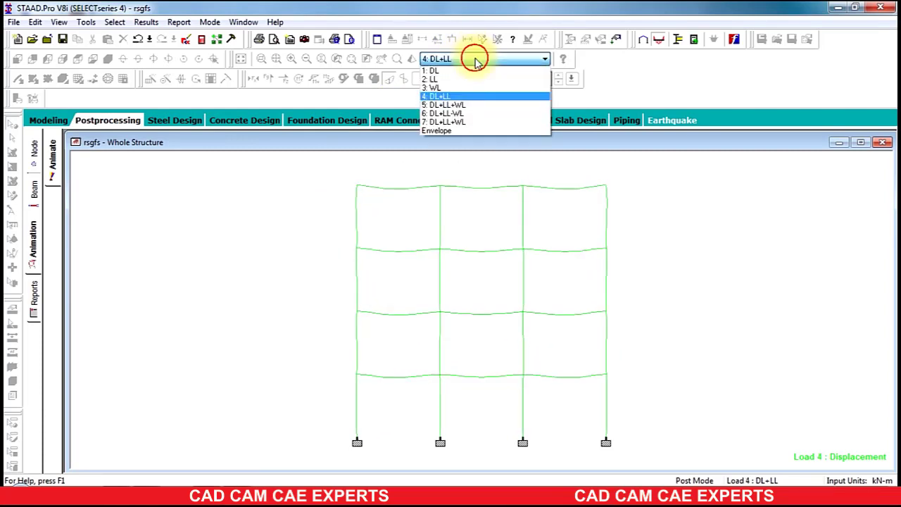
pyautogui.click(476, 87)
pyautogui.click(473, 62)
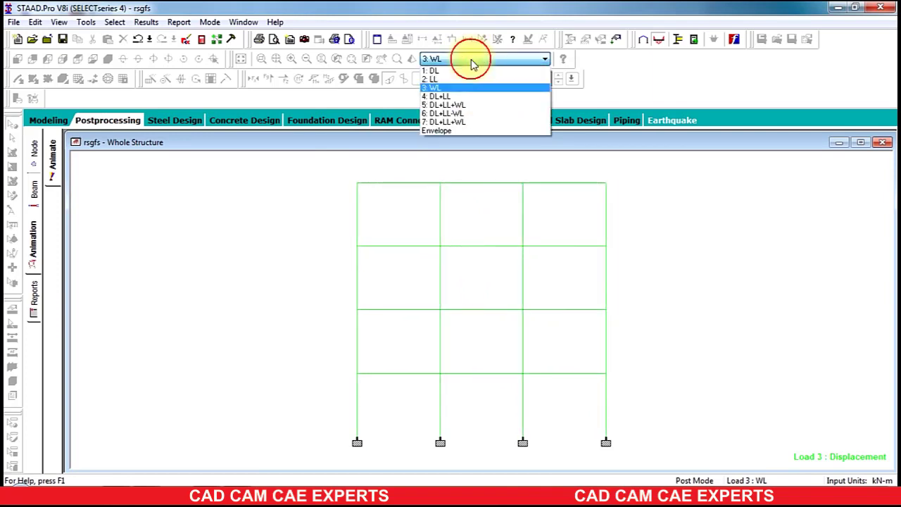
pyautogui.click(471, 79)
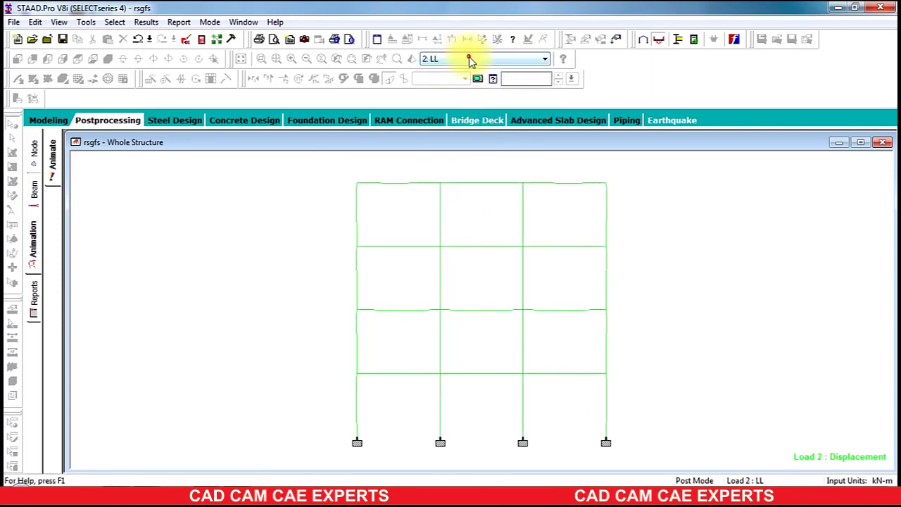
pyautogui.click(470, 61)
pyautogui.click(477, 71)
pyautogui.click(464, 64)
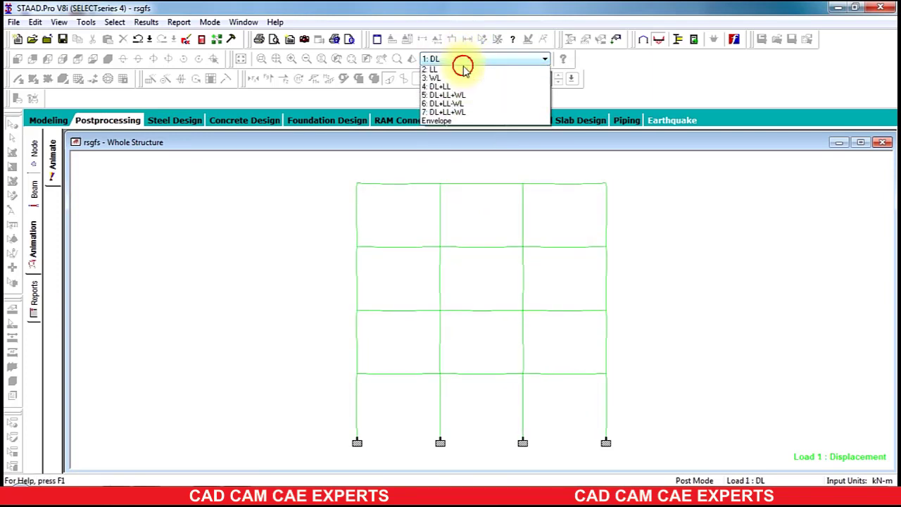
pyautogui.click(462, 121)
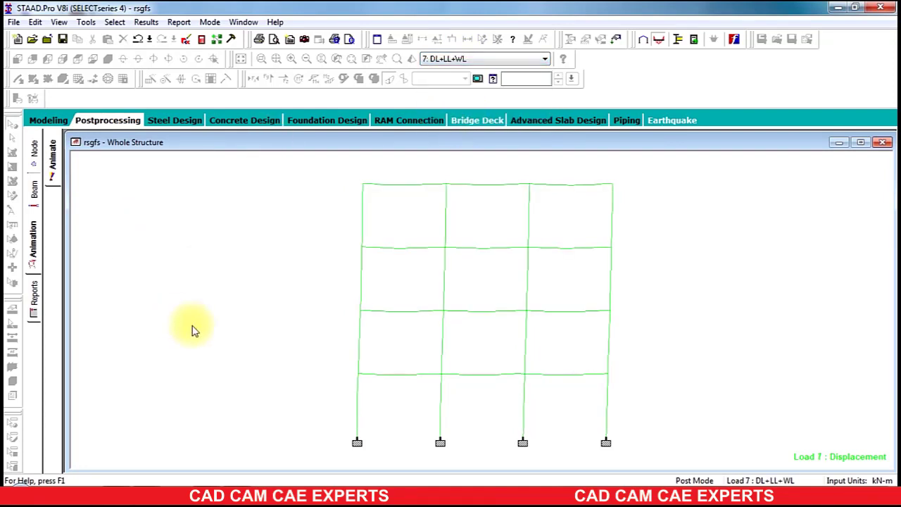
pyautogui.click(277, 276)
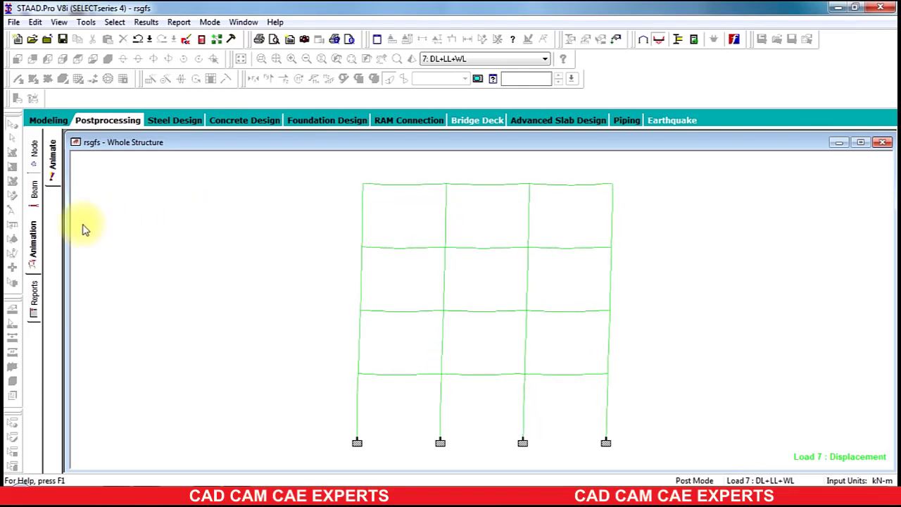
# Step: Return to Postprocessing via Modeling with the structure view maximized
pyautogui.click(46, 120)
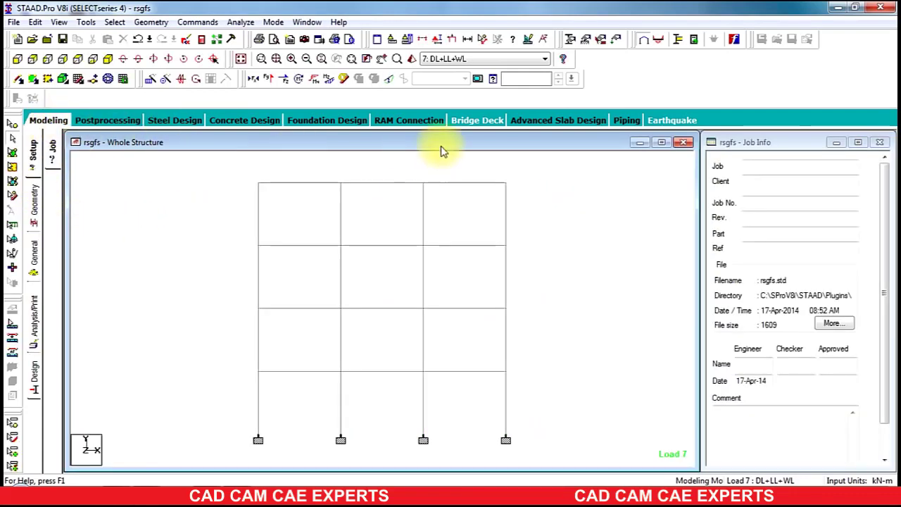
pyautogui.click(662, 142)
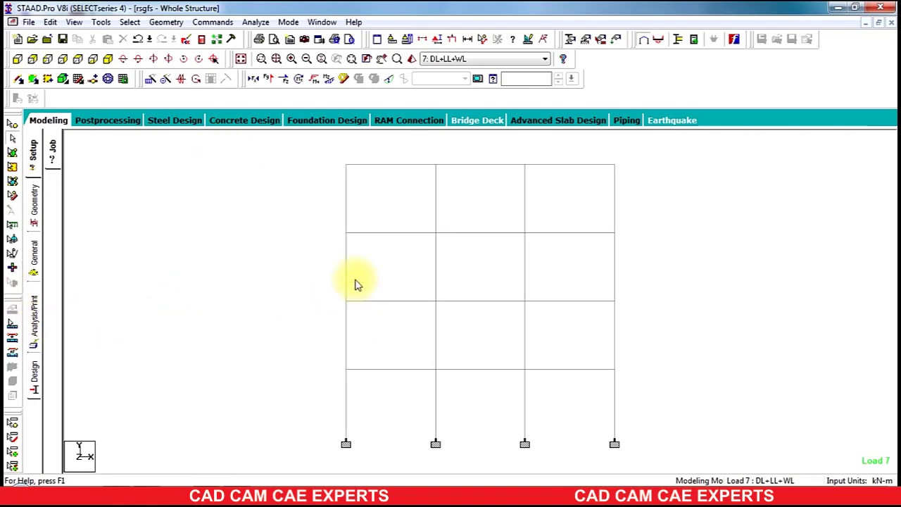
pyautogui.click(107, 120)
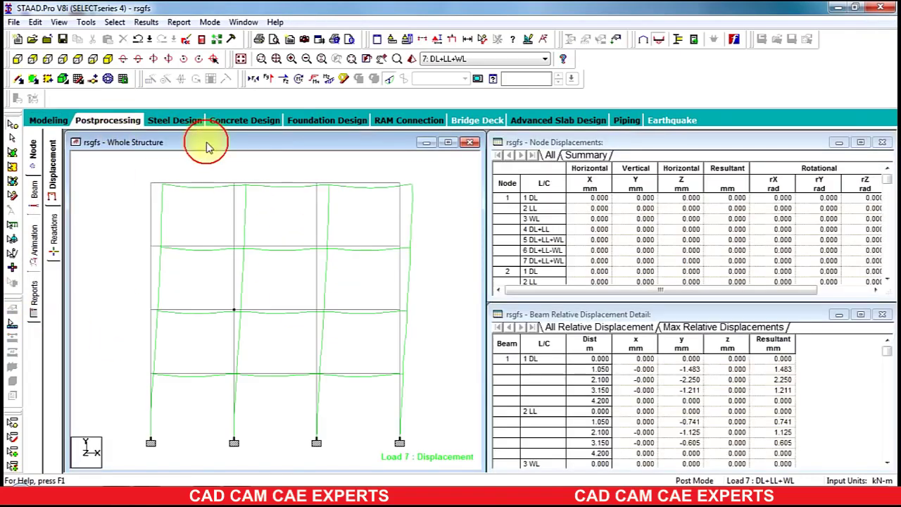
pyautogui.click(447, 144)
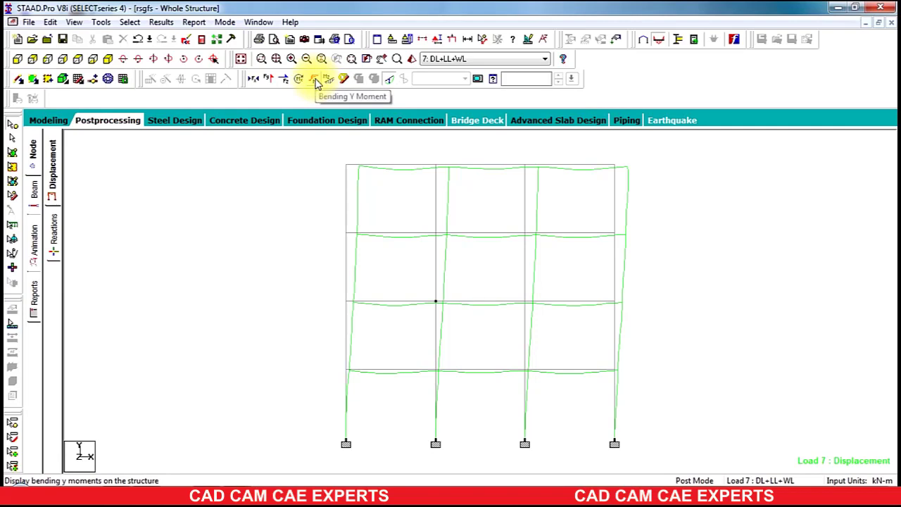
# Step: Toggle the Bending Y, Torsion, Bending Z and Shear Y diagrams on the load 7 frame
pyautogui.click(316, 79)
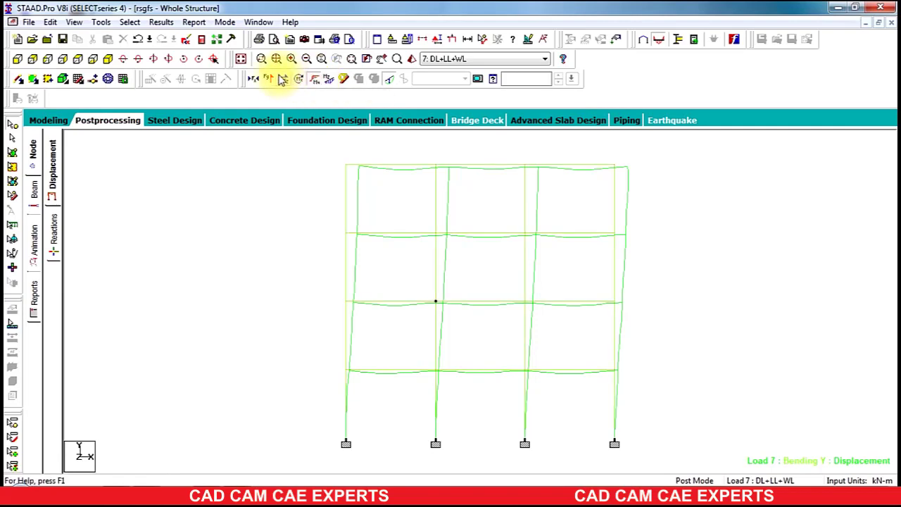
pyautogui.click(295, 82)
pyautogui.click(315, 80)
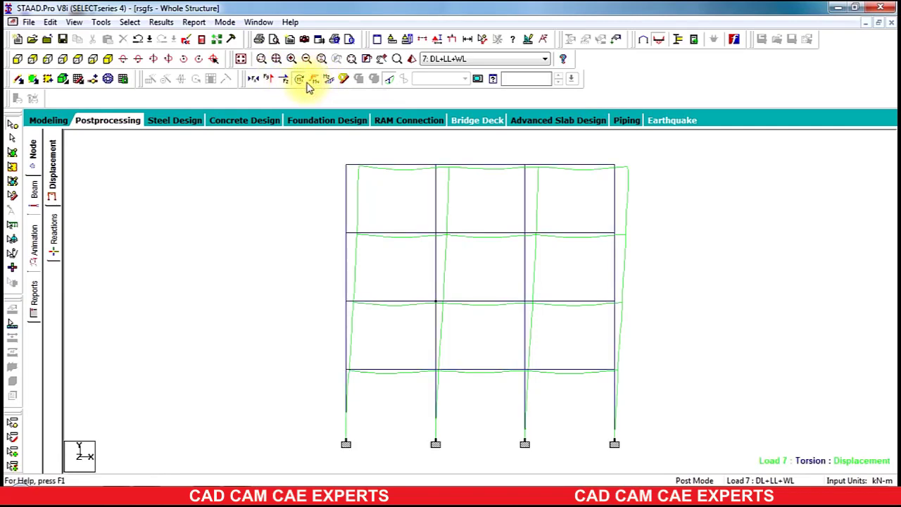
pyautogui.click(321, 82)
pyautogui.click(266, 79)
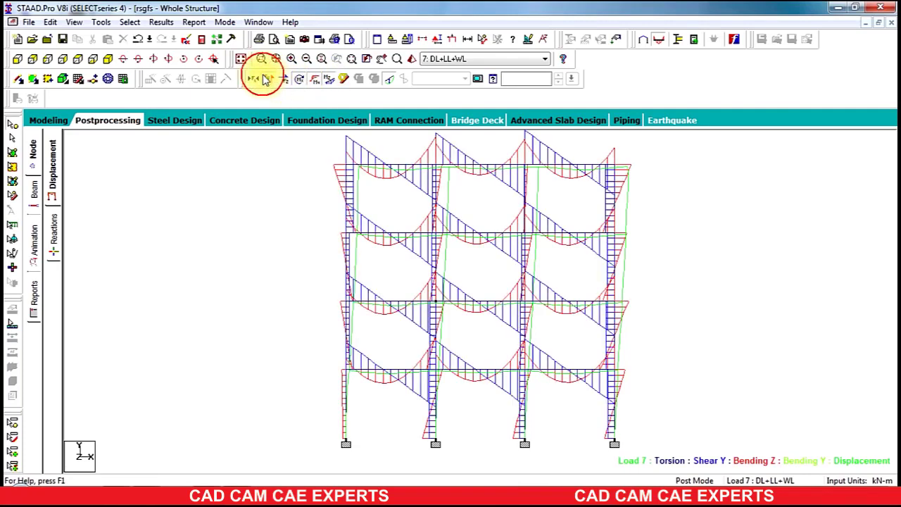